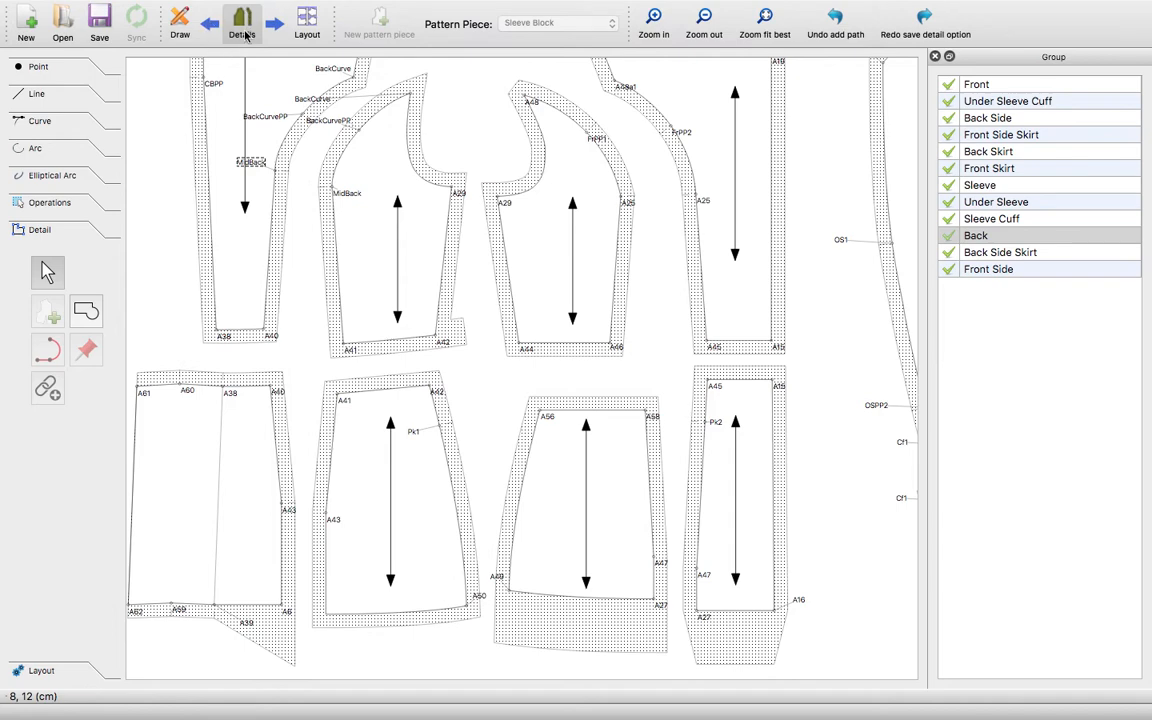
# - Trace a new detail's closed outline clockwise on the jacket block draft through A41, A42, A50, A6 and A43, following the waist, side and hem curves
pyautogui.click(181, 24)
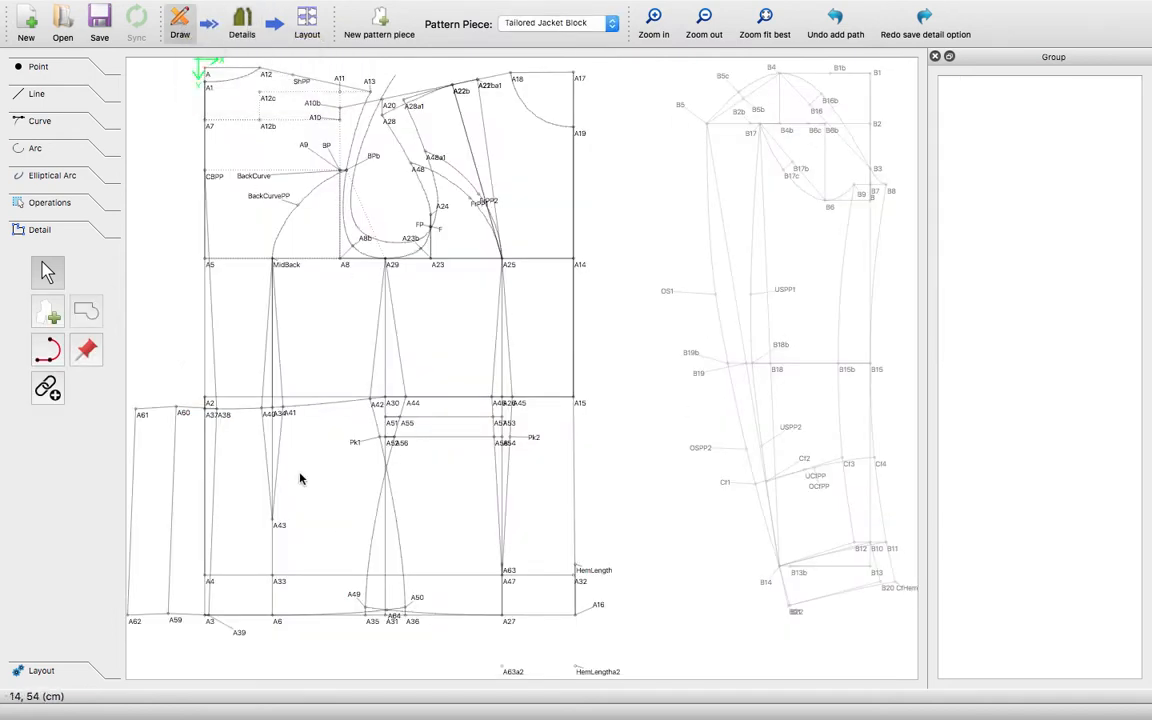
pyautogui.click(55, 318)
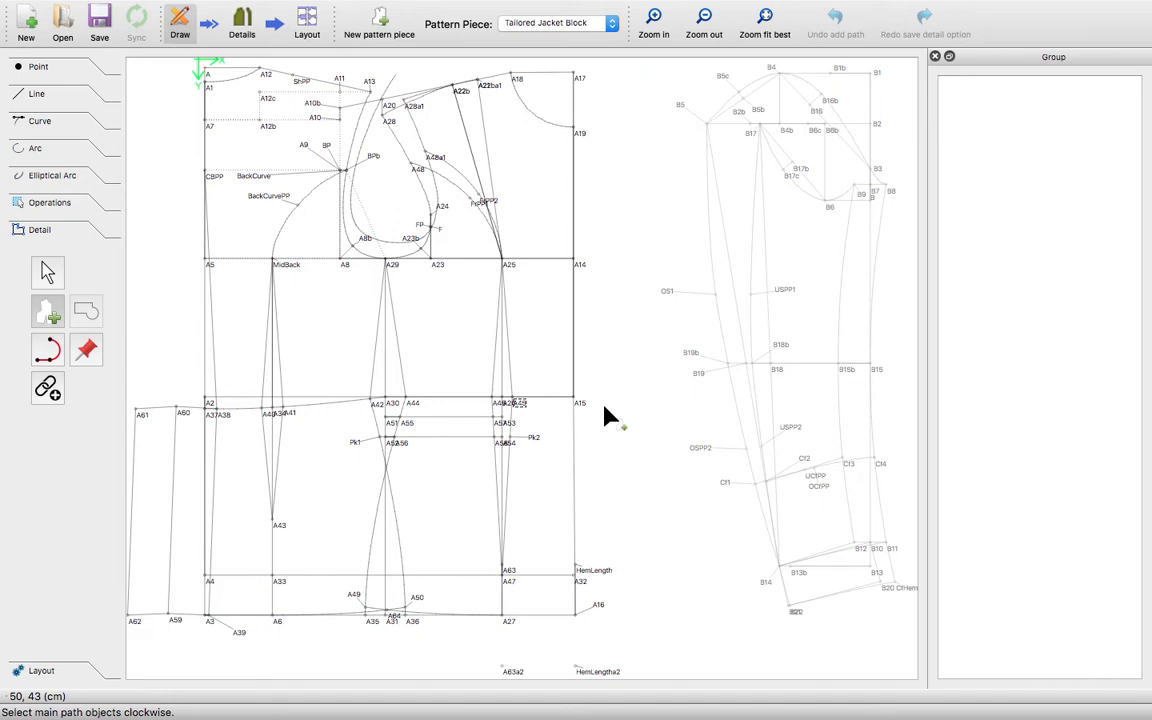
pyautogui.click(293, 411)
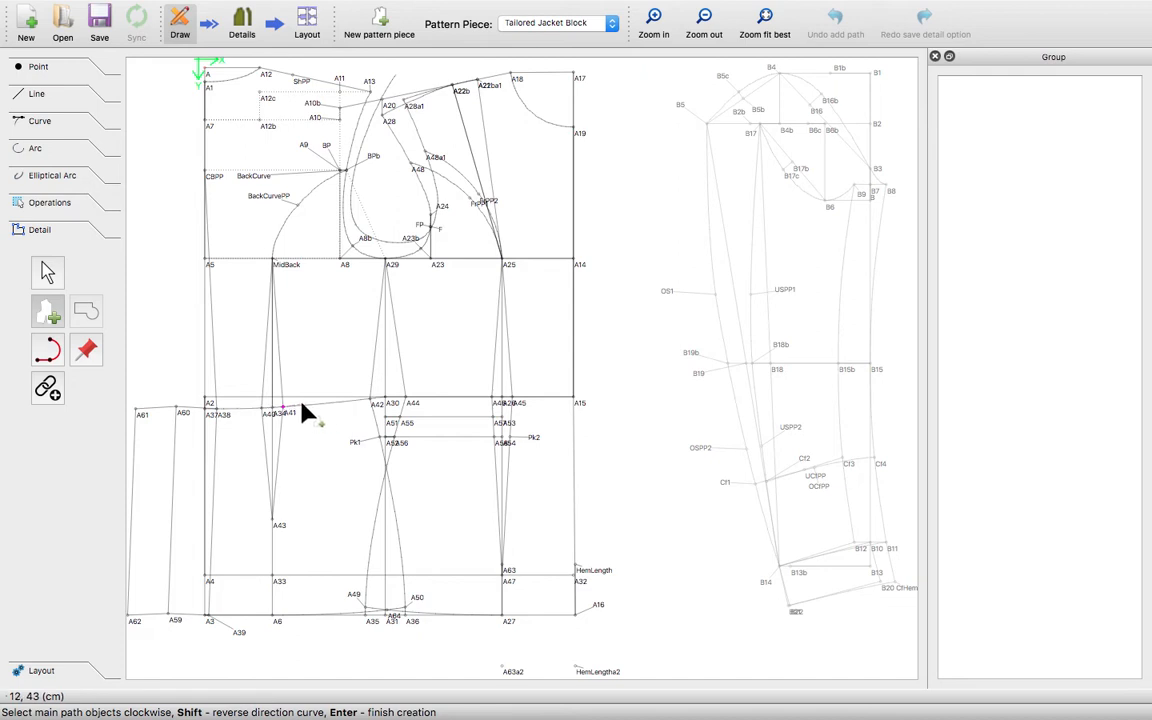
pyautogui.click(334, 406)
pyautogui.click(397, 527)
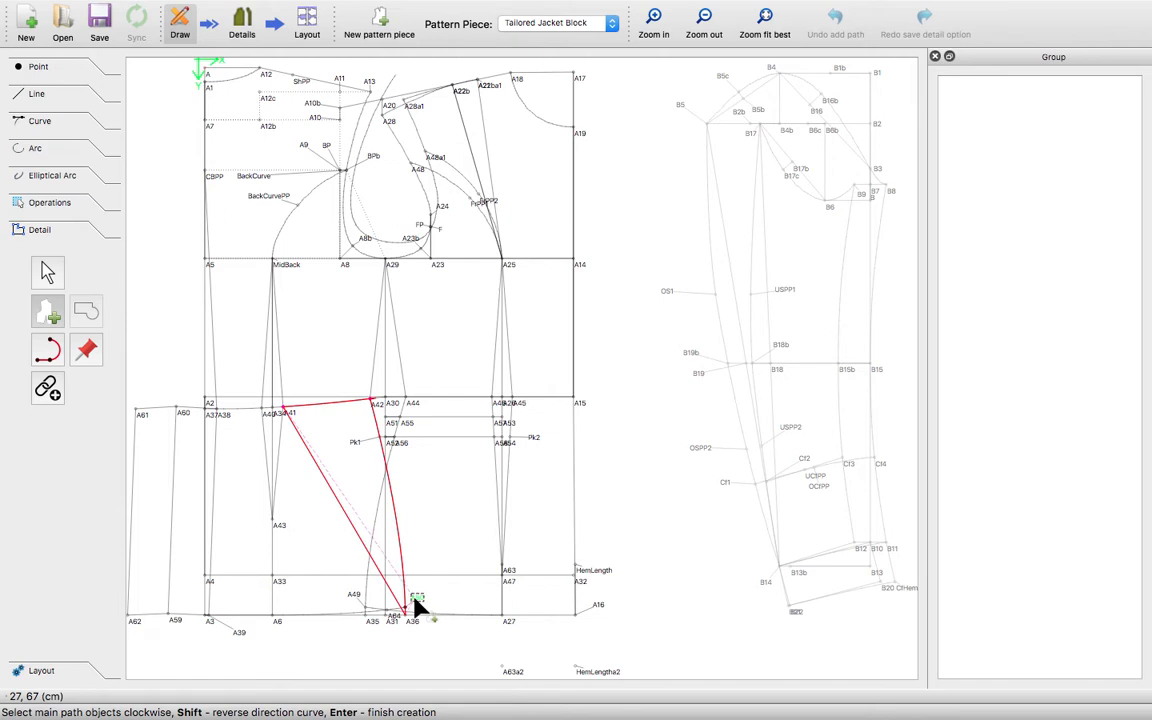
pyautogui.click(332, 615)
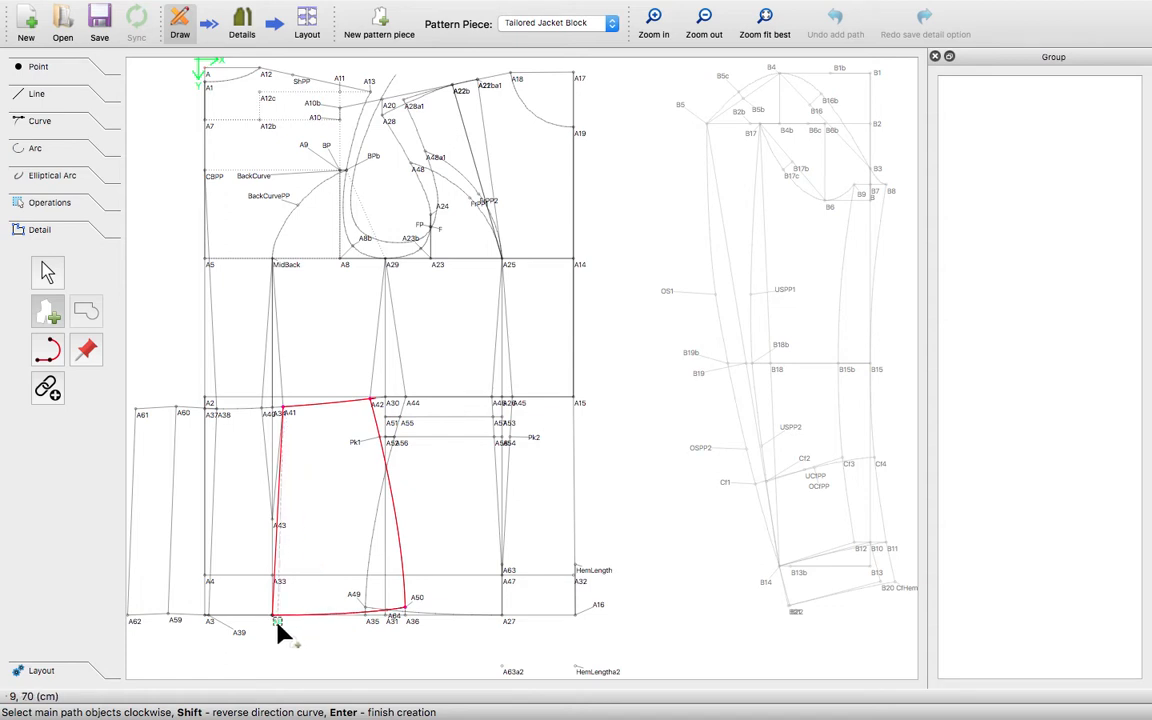
pyautogui.click(281, 526)
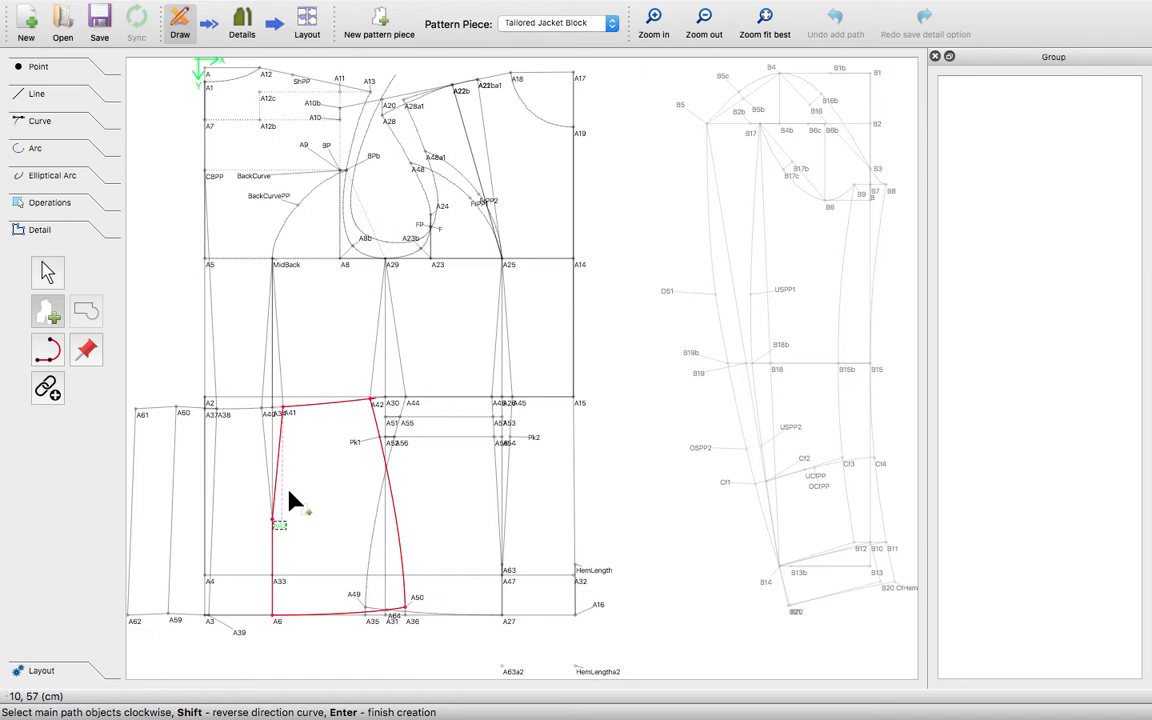
pyautogui.click(289, 410)
# - Finish the traced main path and create the detail with flipping forbidden
pyautogui.press('Return')
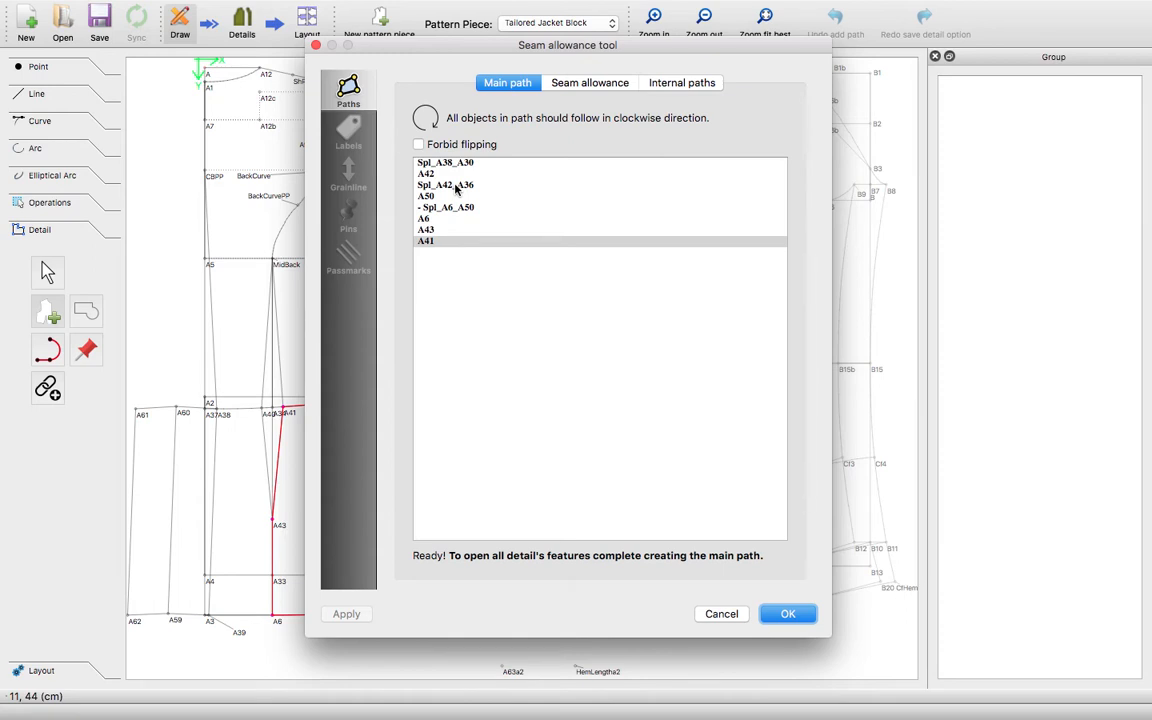
pyautogui.click(420, 146)
pyautogui.click(787, 613)
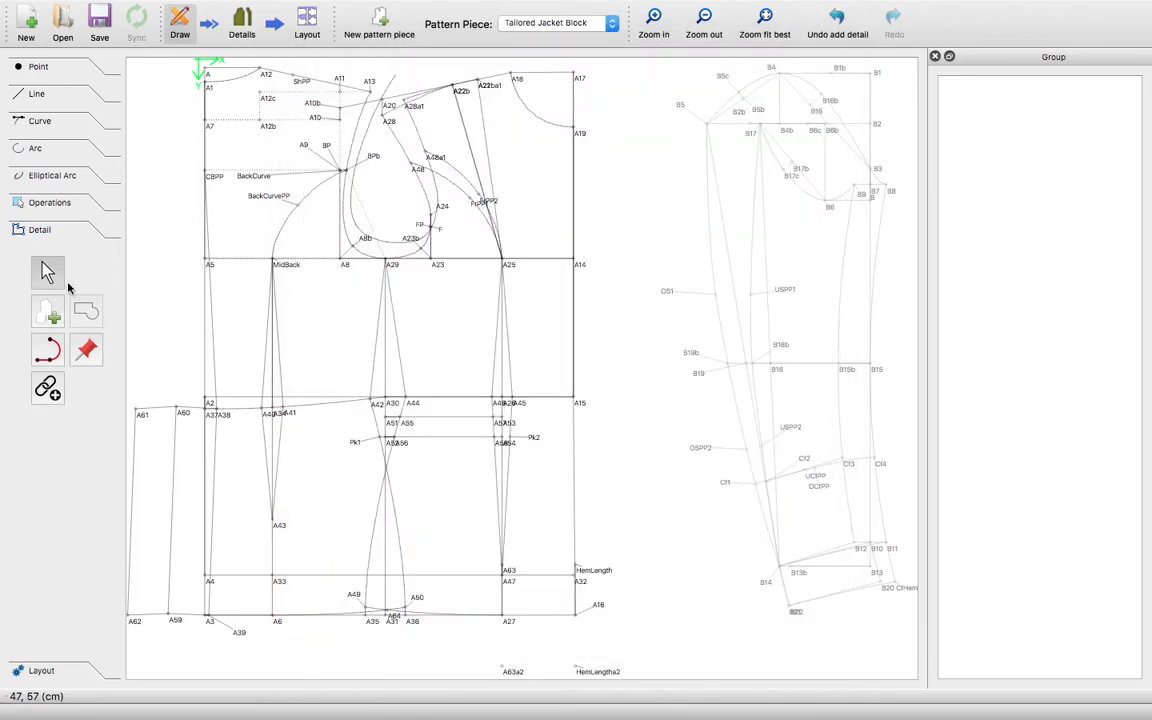
# - Move the new detail over the existing back side skirt piece in the details layout
pyautogui.click(250, 20)
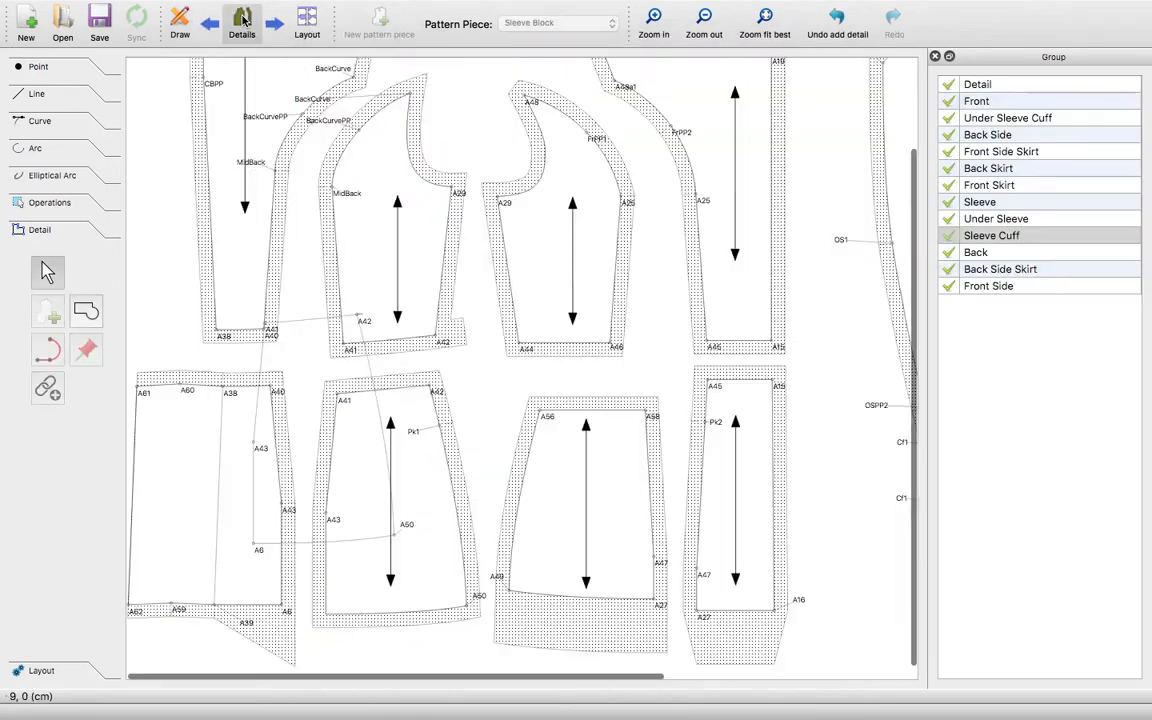
pyautogui.click(309, 335)
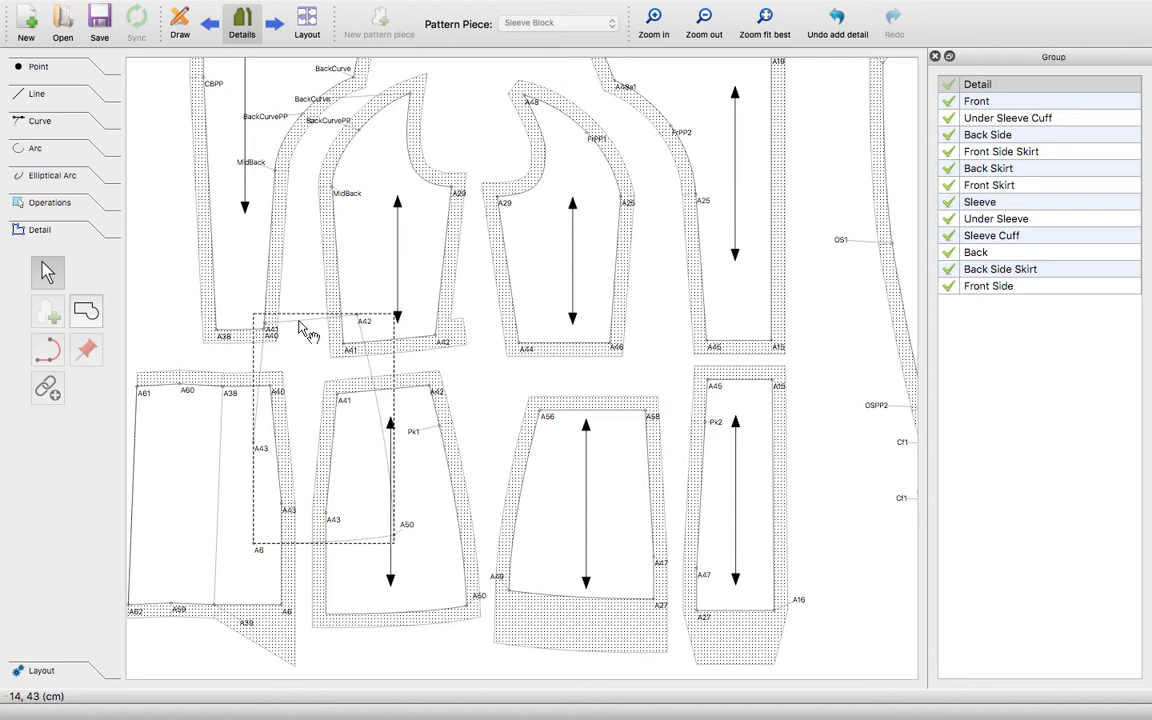
pyautogui.moveTo(308, 333); pyautogui.dragTo(386, 392)
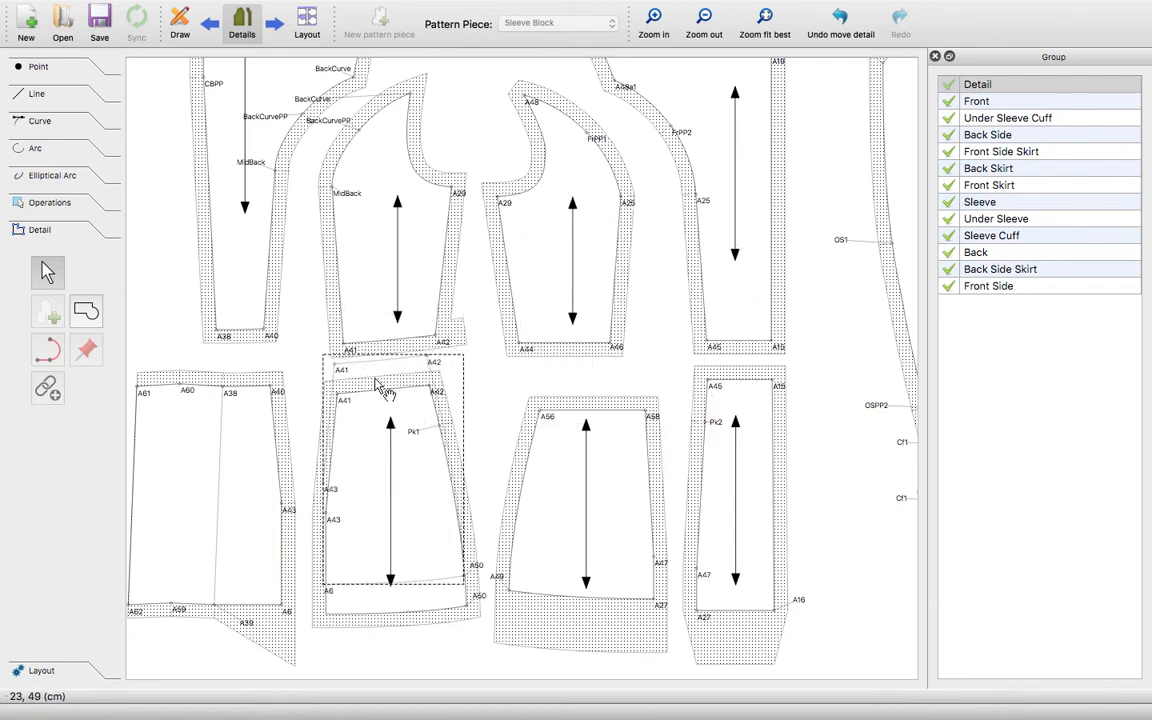
# - Try enabling a 1 cm seam allowance in the new detail's options
pyautogui.rightClick(376, 378)
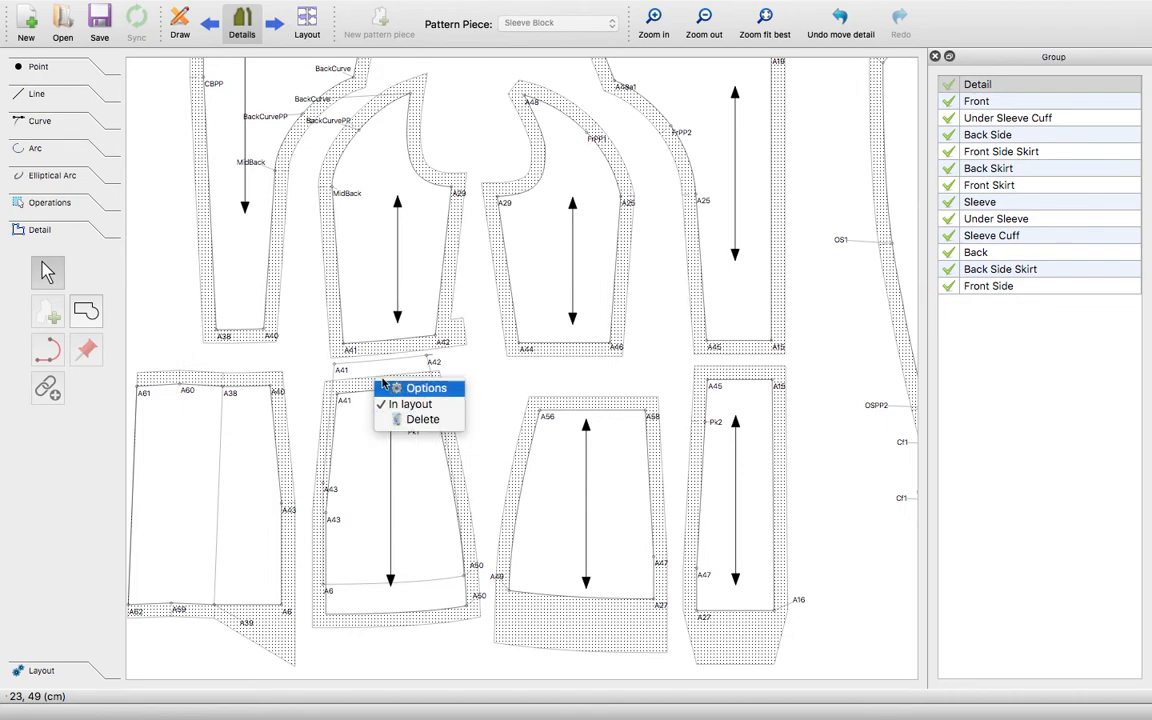
pyautogui.click(377, 371)
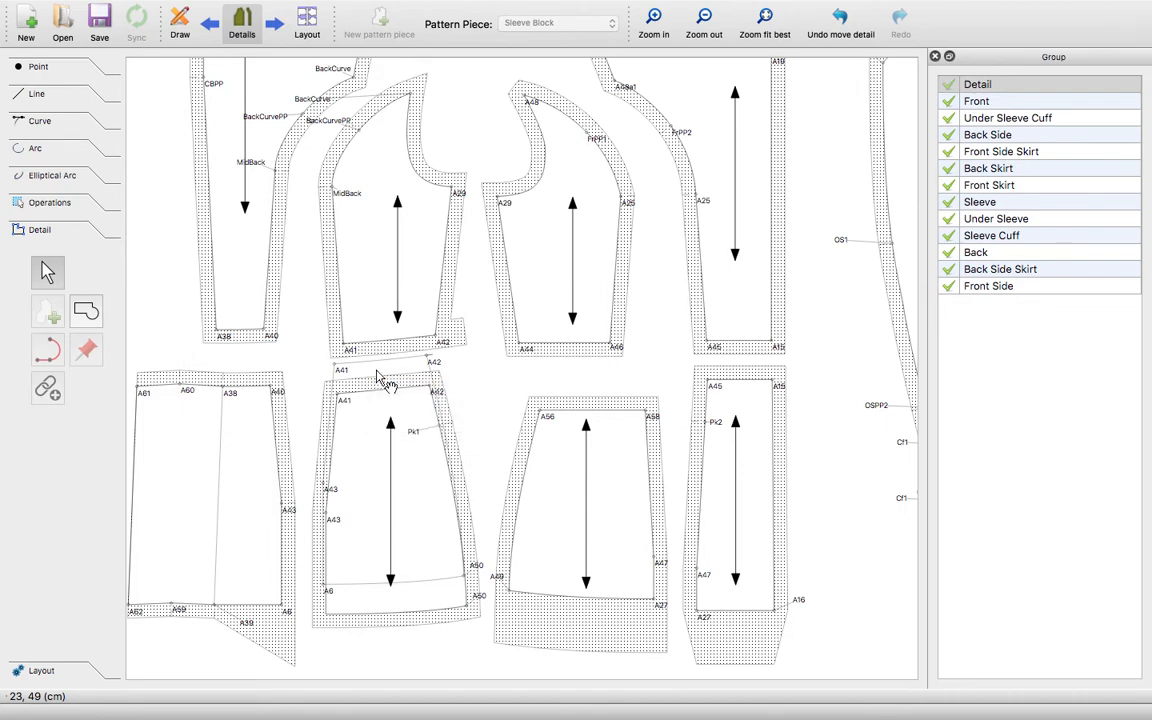
pyautogui.rightClick(378, 376)
pyautogui.click(392, 380)
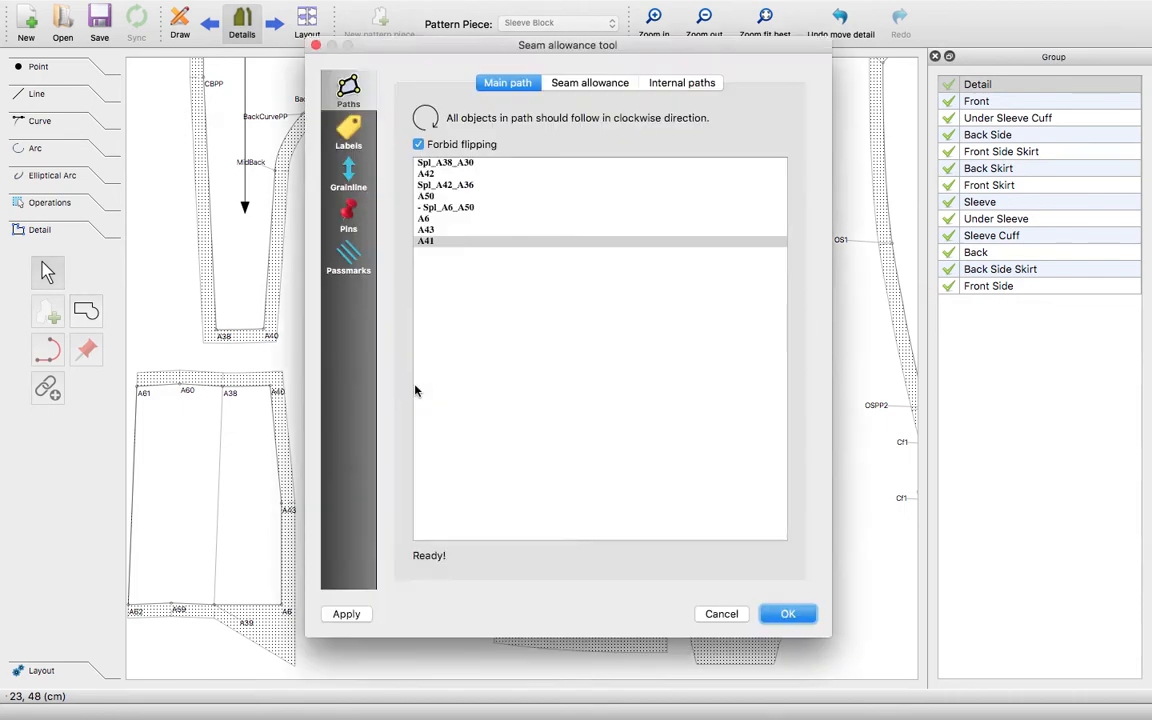
pyautogui.click(577, 86)
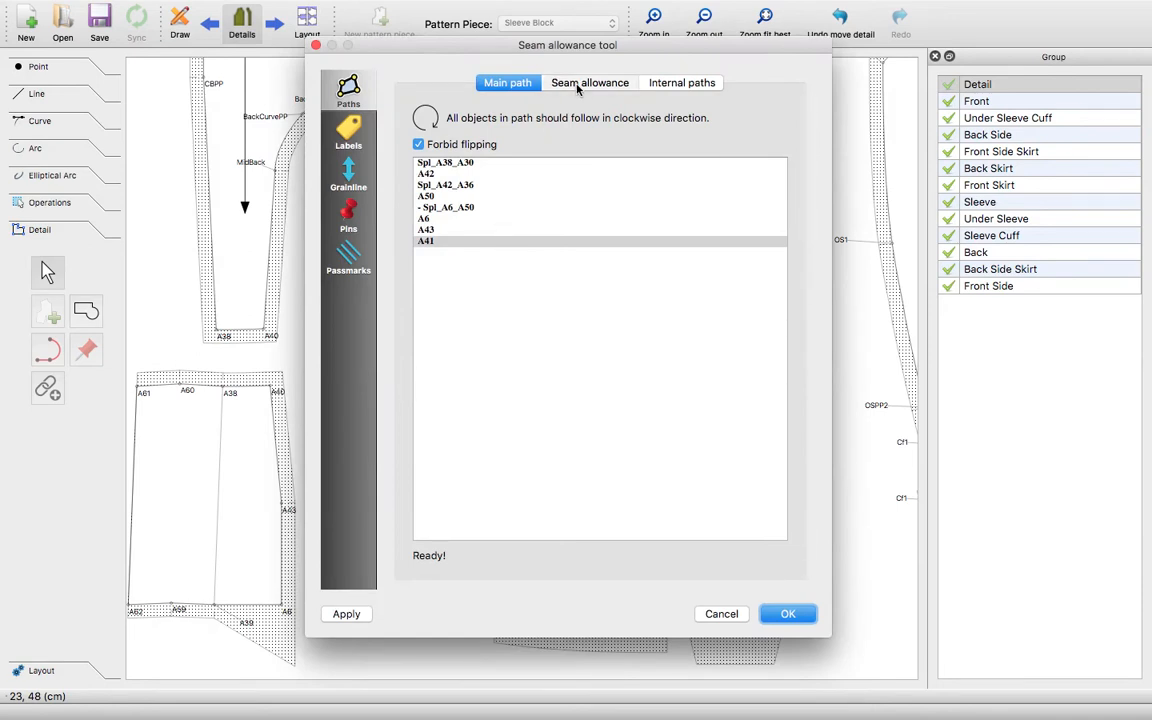
pyautogui.click(418, 110)
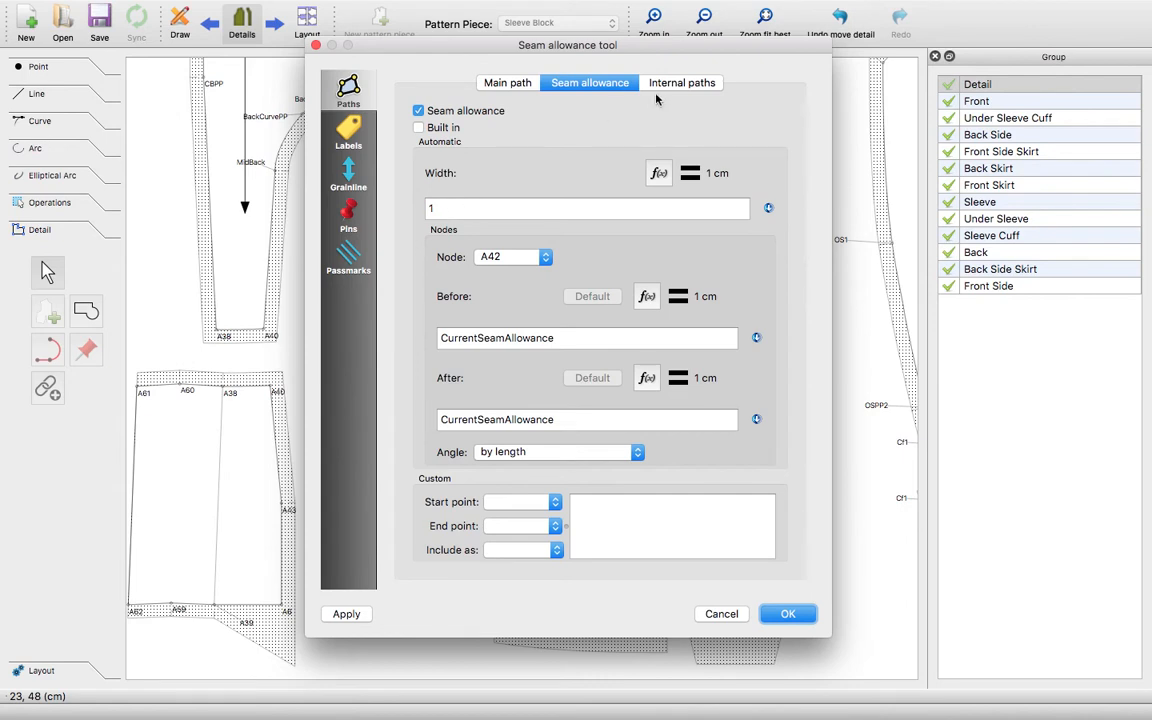
pyautogui.click(509, 84)
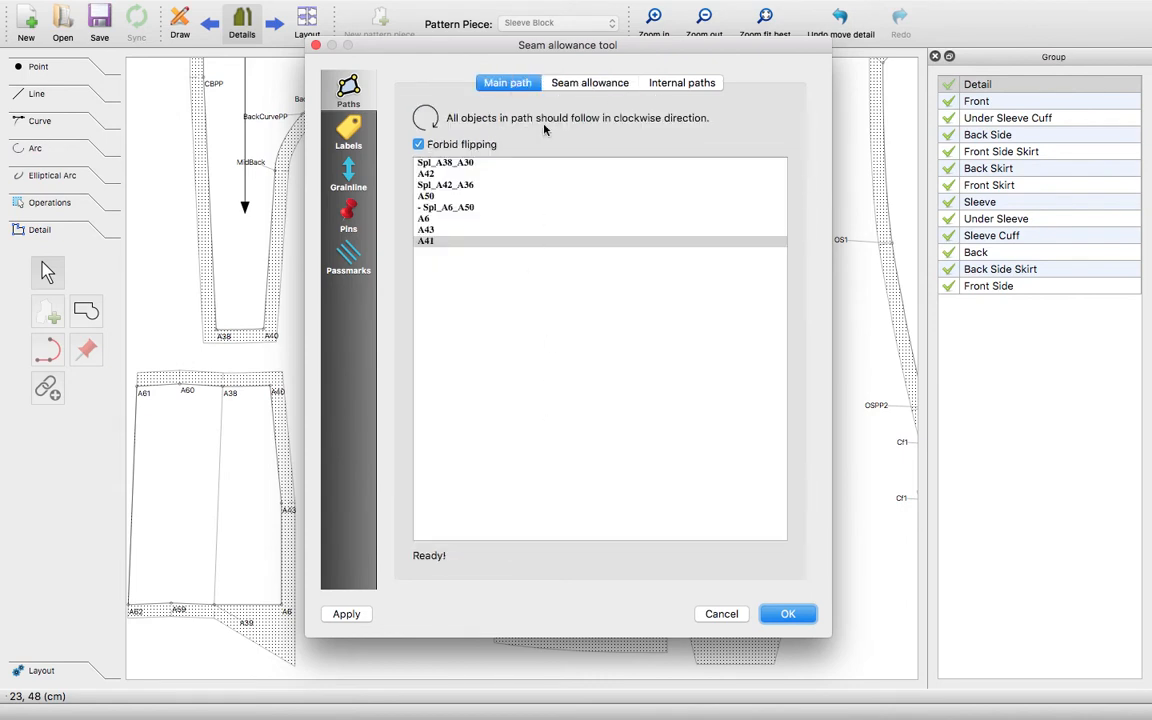
pyautogui.click(722, 613)
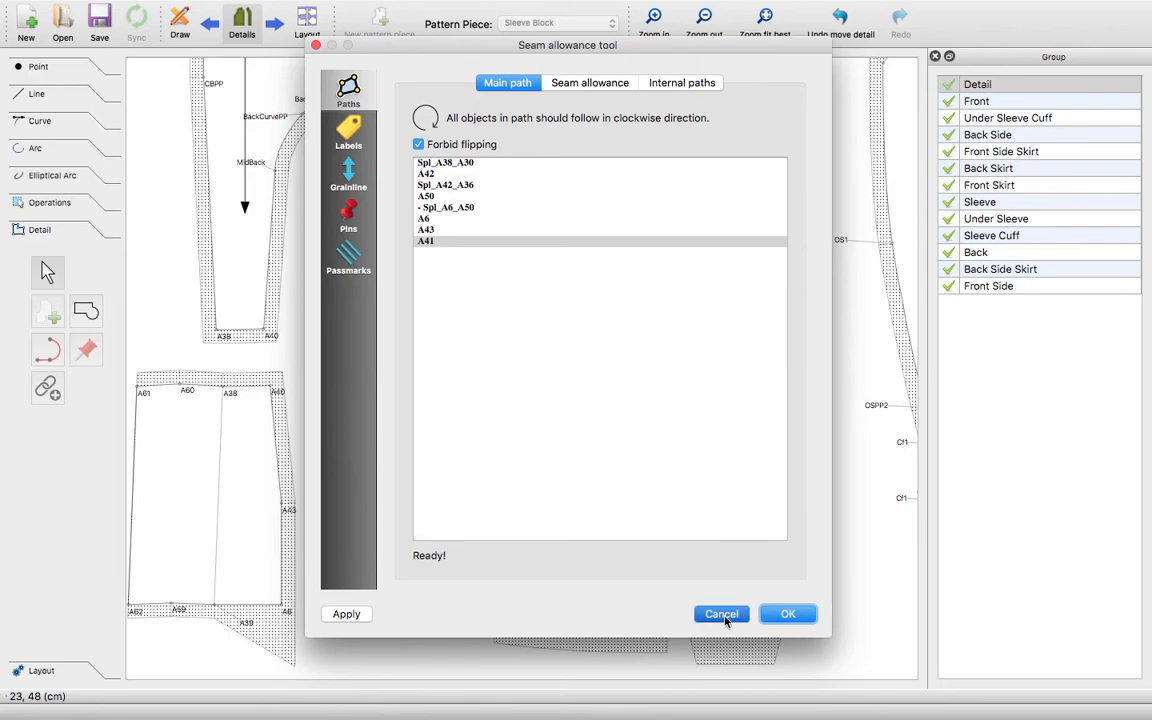
# - Rename the new detail as "Back side Skirt 2"
pyautogui.rightClick(433, 479)
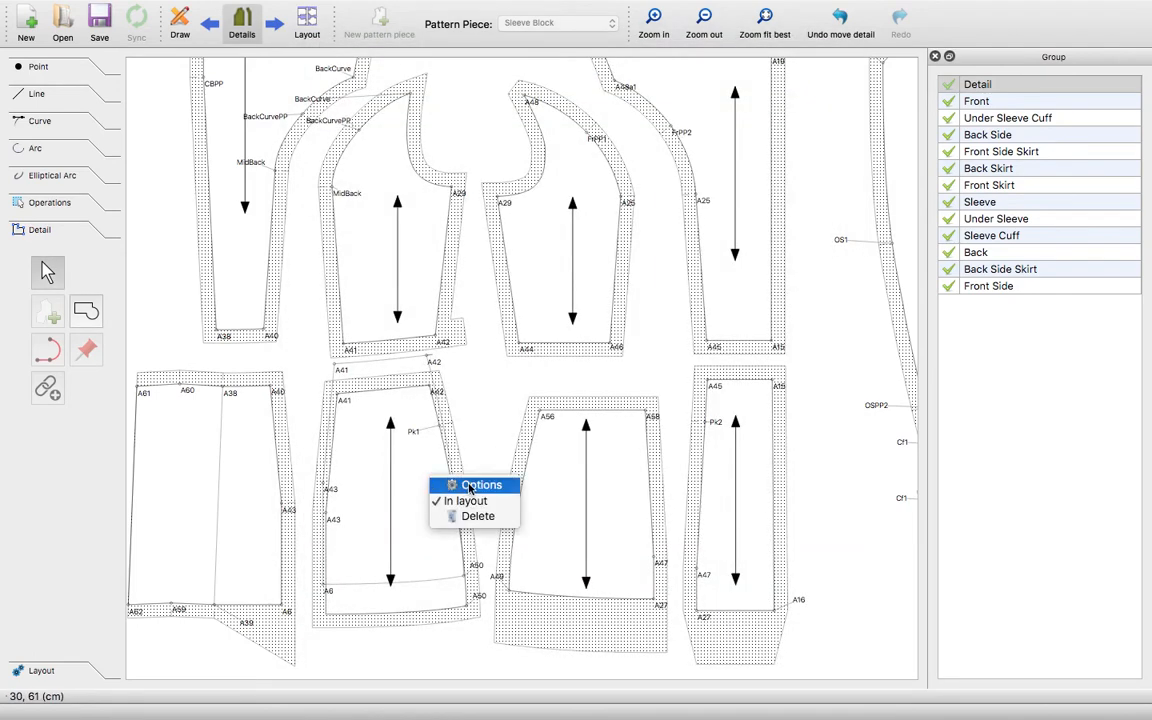
pyautogui.click(386, 423)
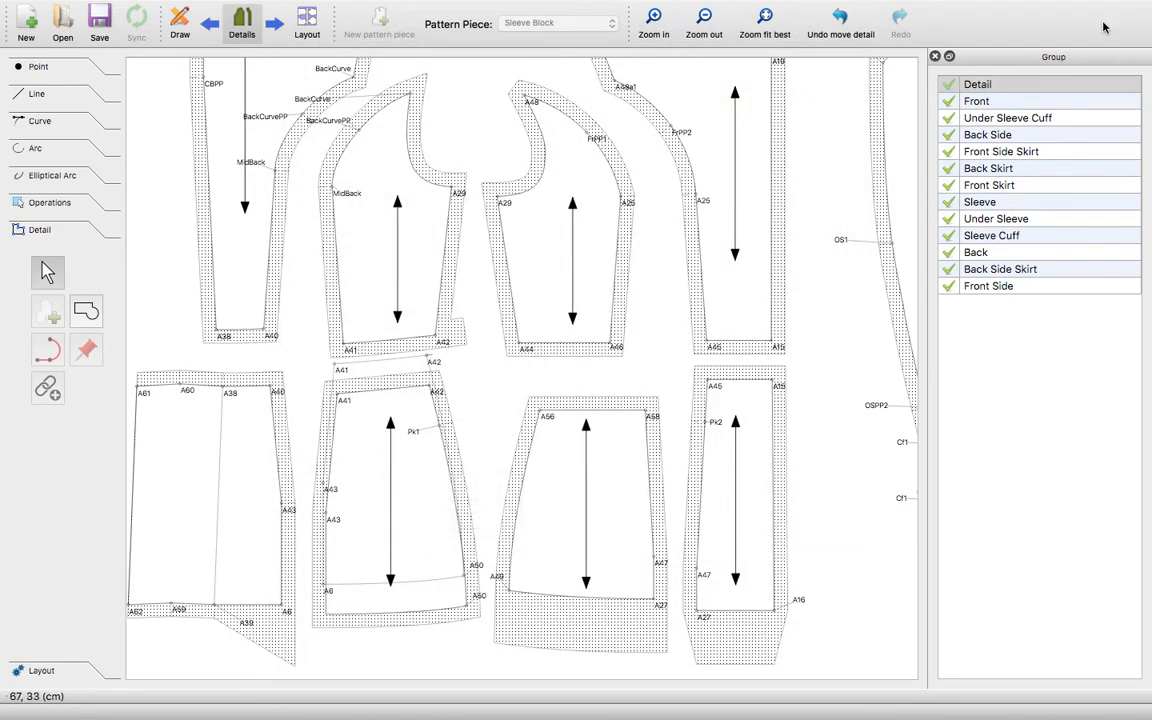
pyautogui.click(979, 86)
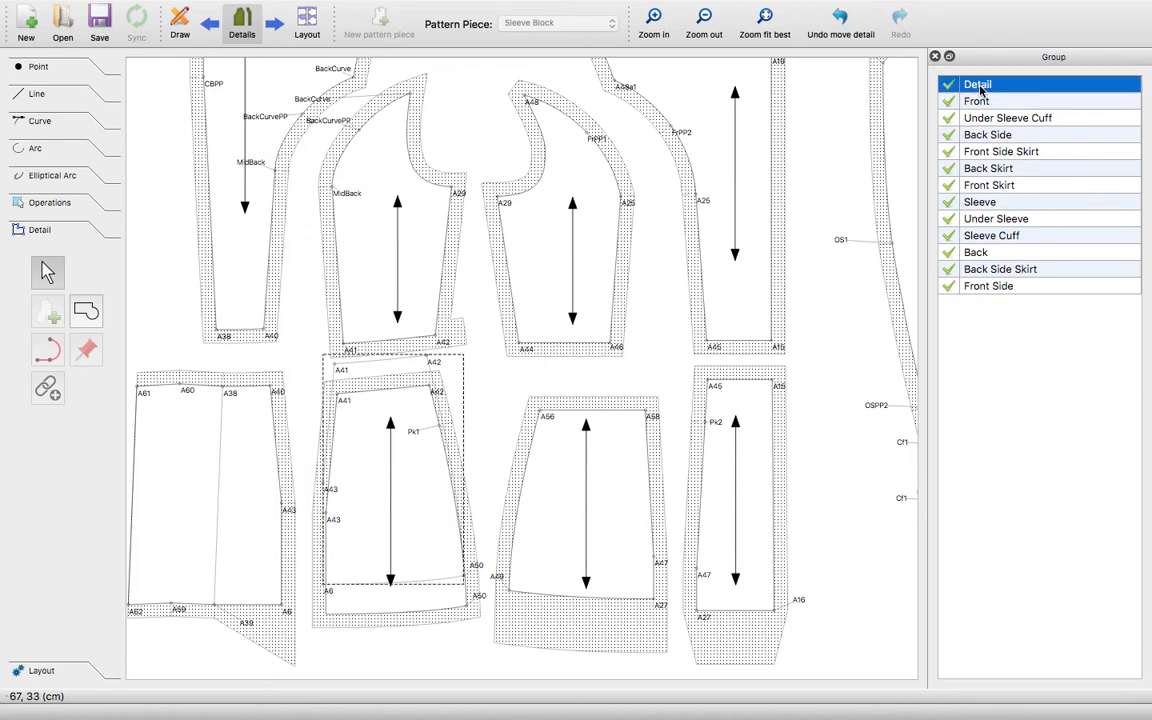
pyautogui.rightClick(980, 89)
pyautogui.click(977, 87)
pyautogui.rightClick(419, 479)
pyautogui.click(463, 485)
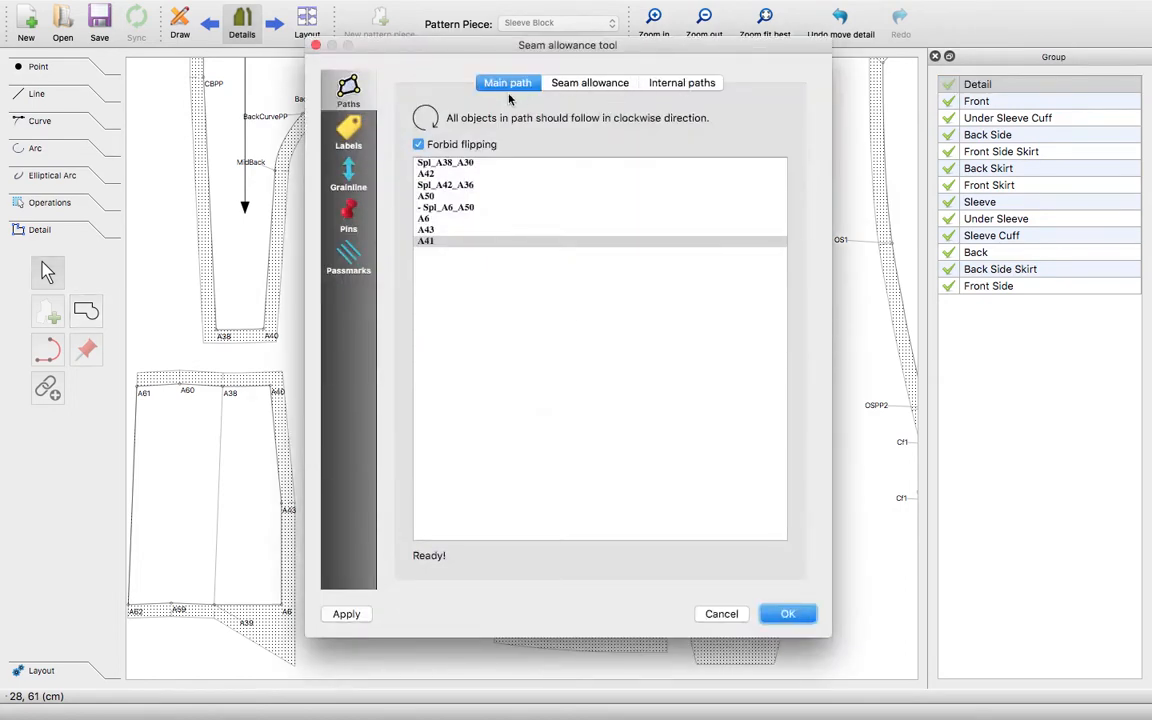
pyautogui.click(349, 132)
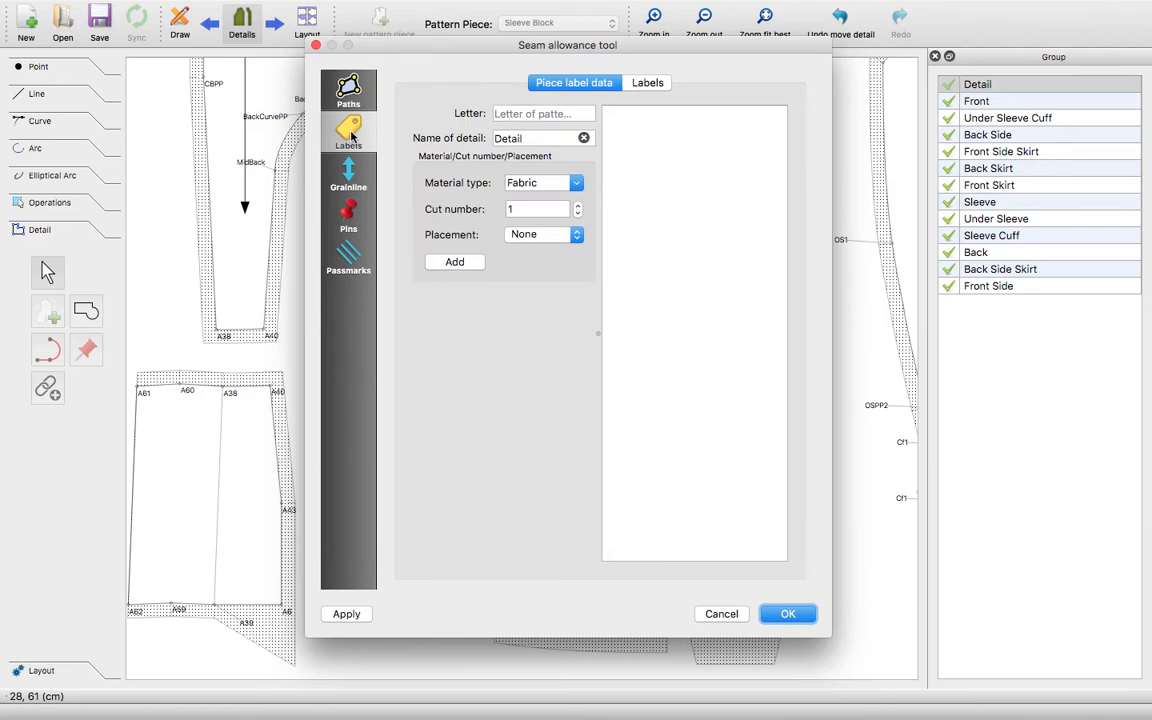
pyautogui.click(521, 138)
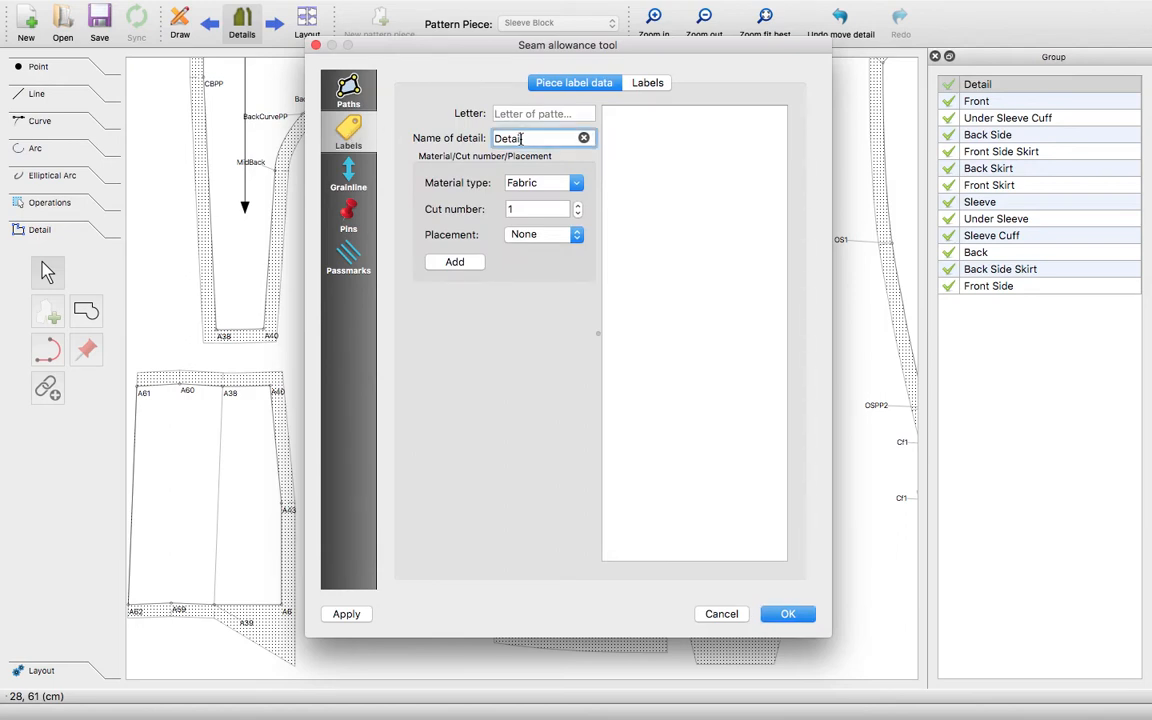
pyautogui.moveTo(521, 138); pyautogui.dragTo(462, 145)
pyautogui.write('Back side Skirt 2')
pyautogui.click(790, 613)
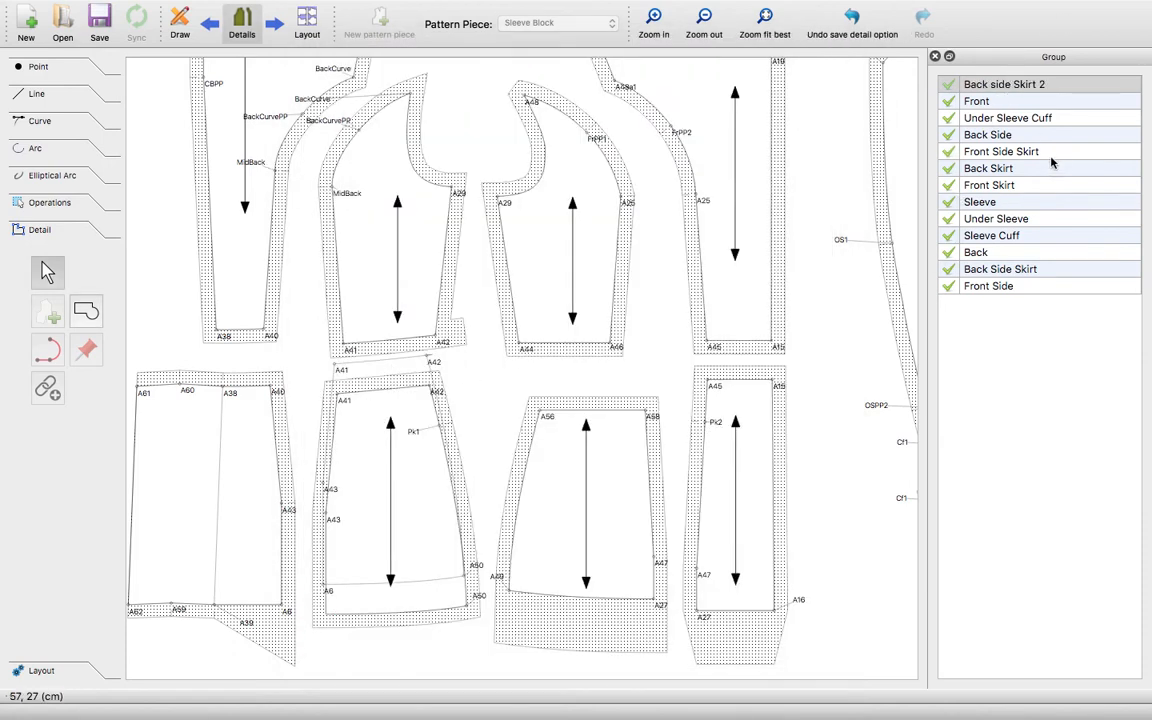
# - Delete the "Back side Skirt 2" detail
pyautogui.rightClick(373, 364)
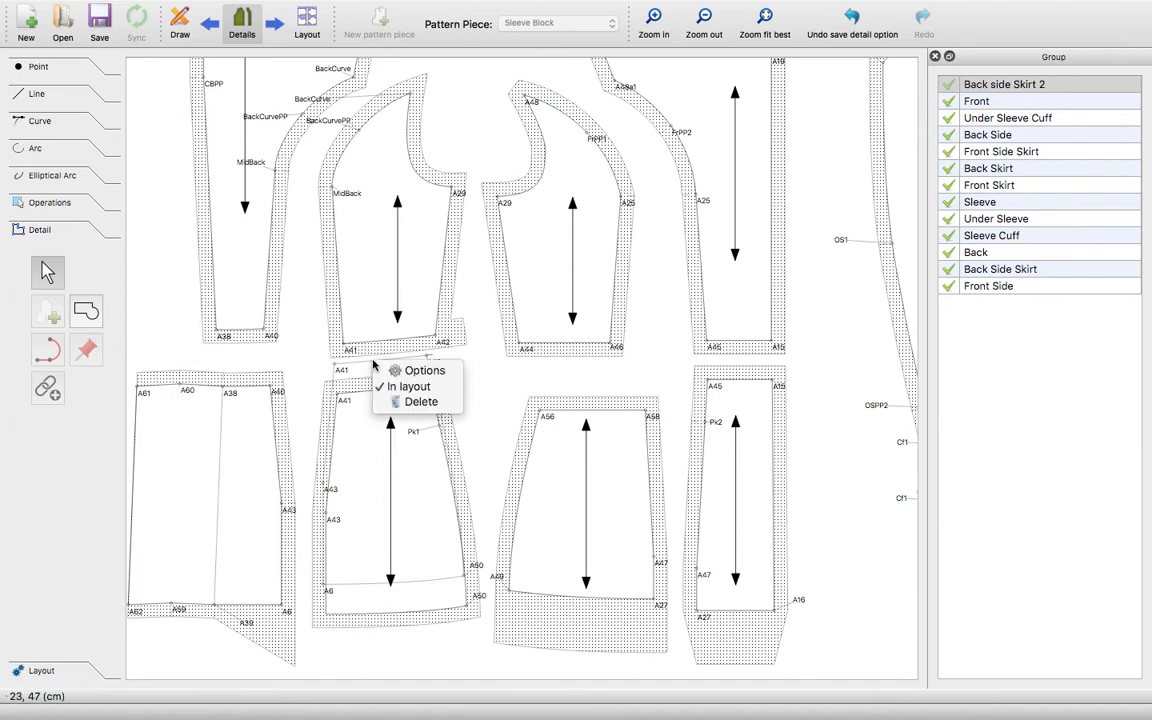
pyautogui.click(422, 401)
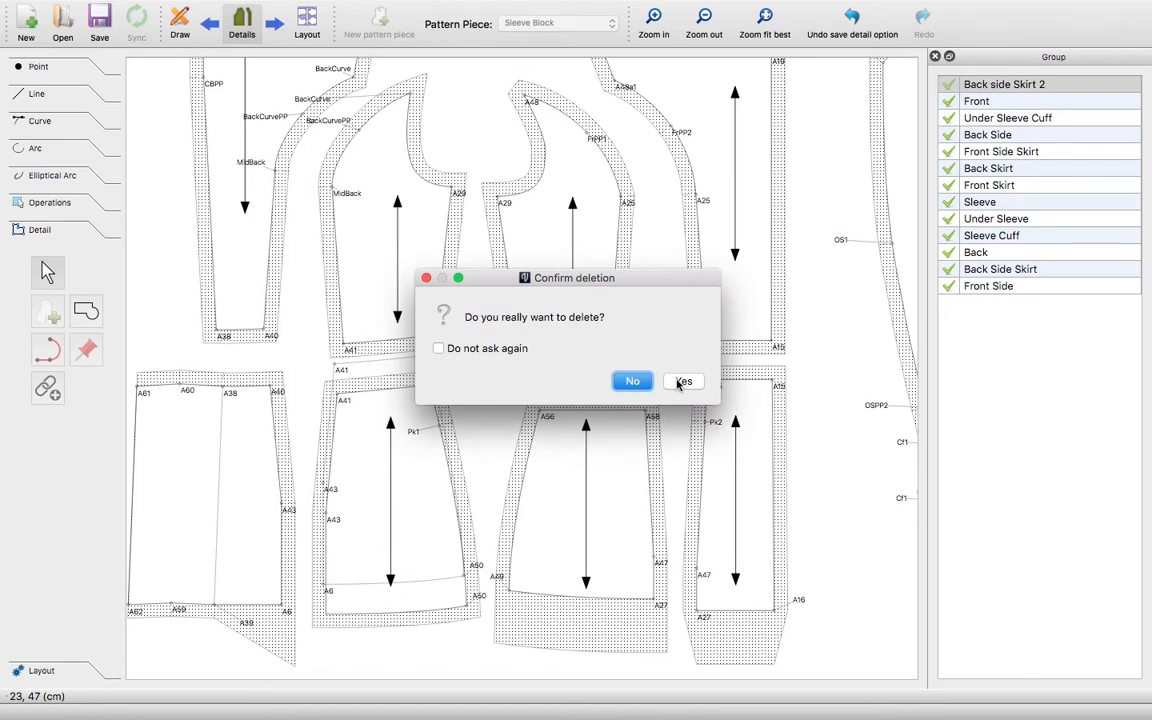
pyautogui.click(676, 384)
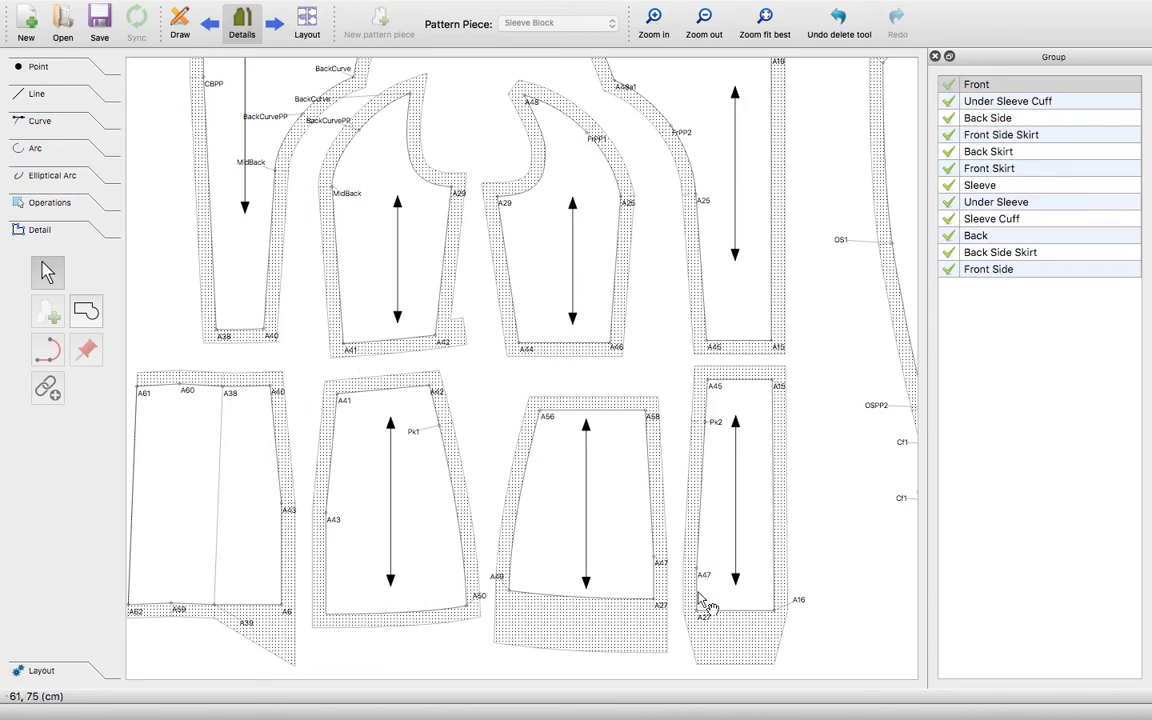
# - Try to create a custom seam allowance path on the jacket draft from point A63a2 to HemLengtha2
pyautogui.click(177, 24)
pyautogui.scroll(-2, 469, 538)
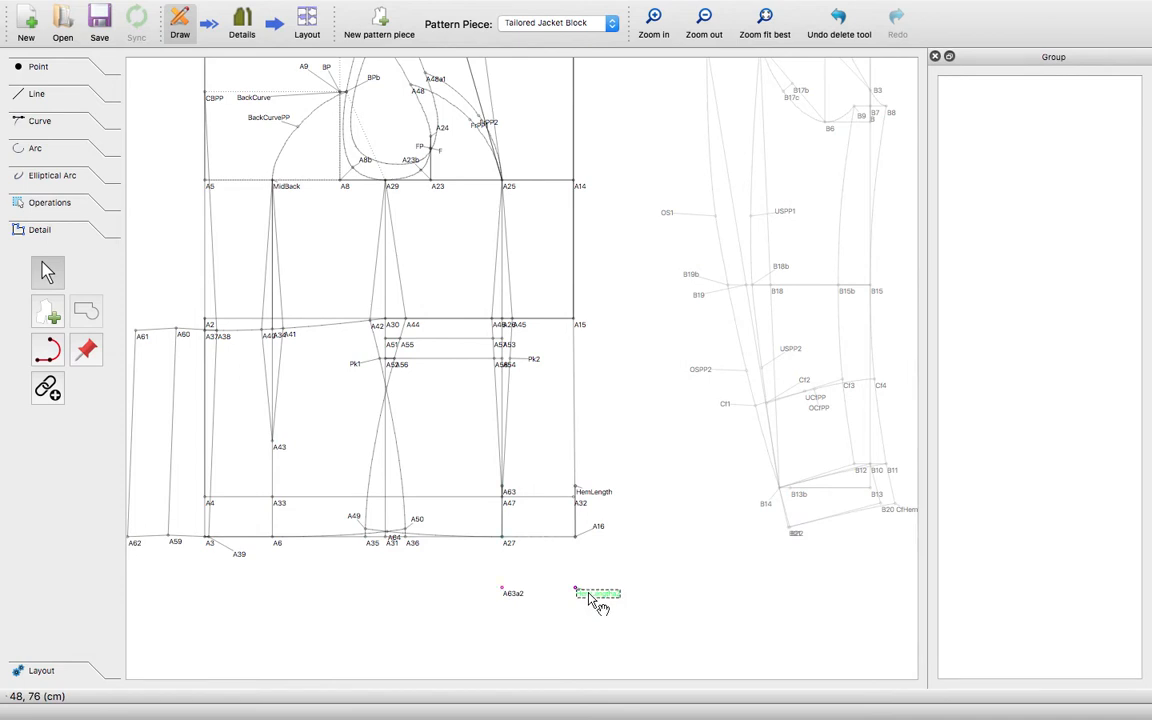
pyautogui.click(48, 350)
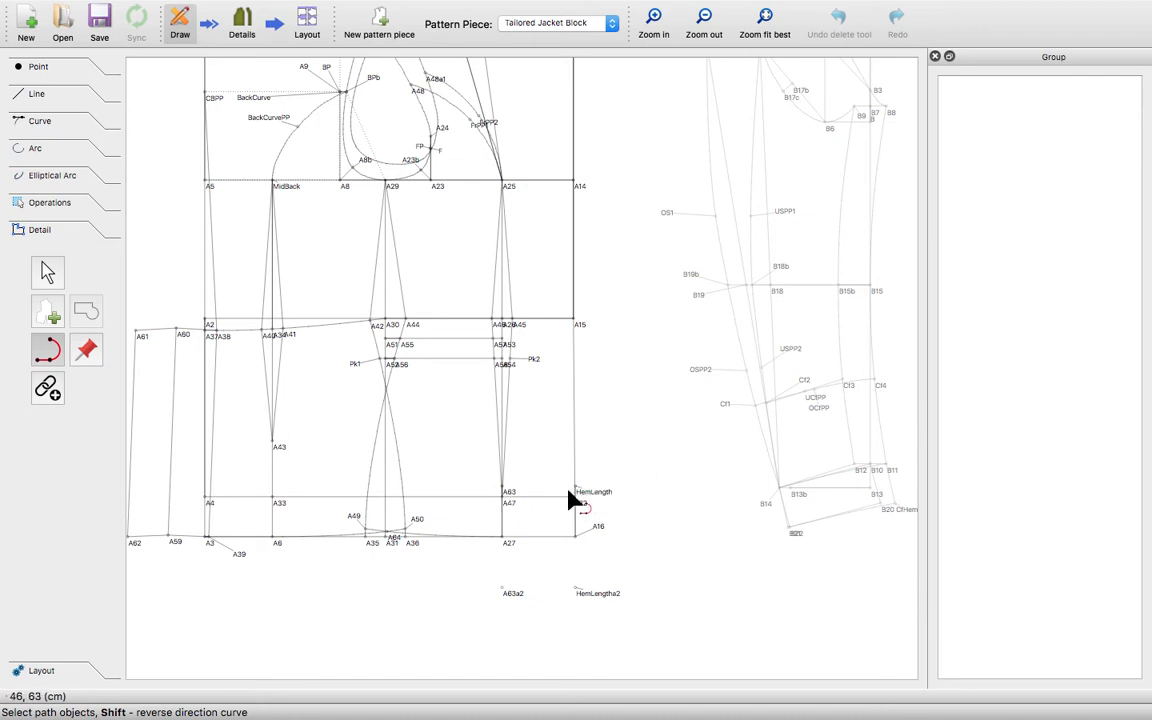
pyautogui.click(505, 592)
pyautogui.click(590, 603)
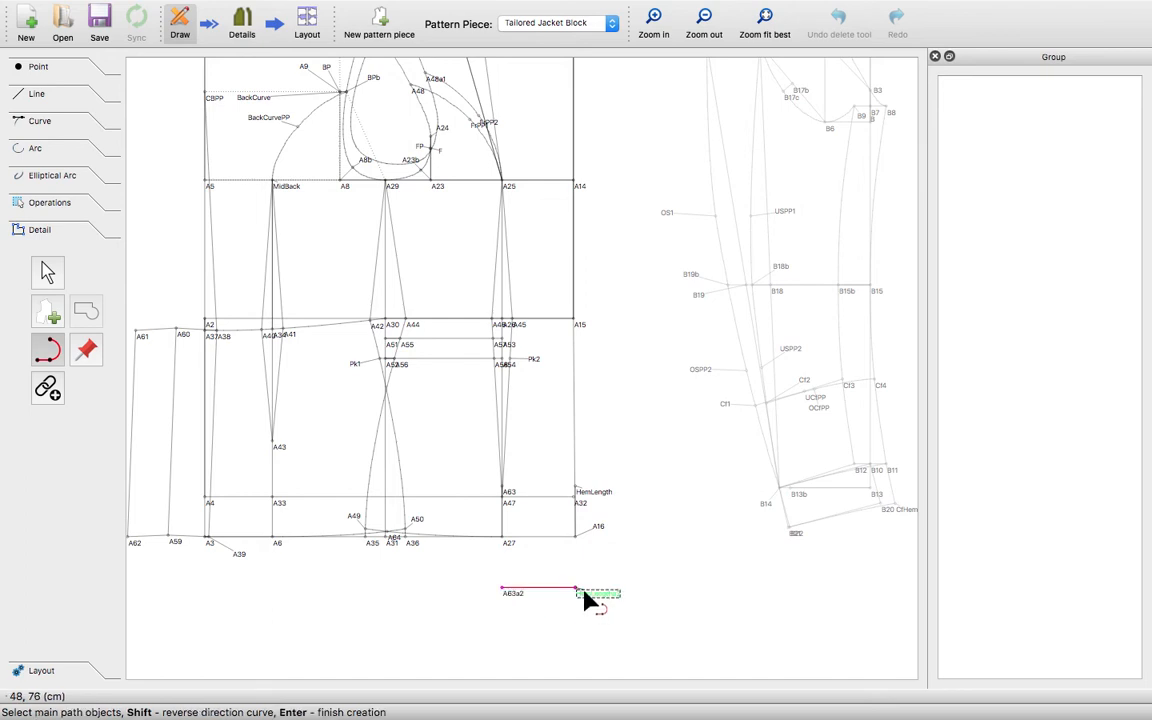
pyautogui.click(584, 591)
pyautogui.click(592, 600)
pyautogui.press('Return')
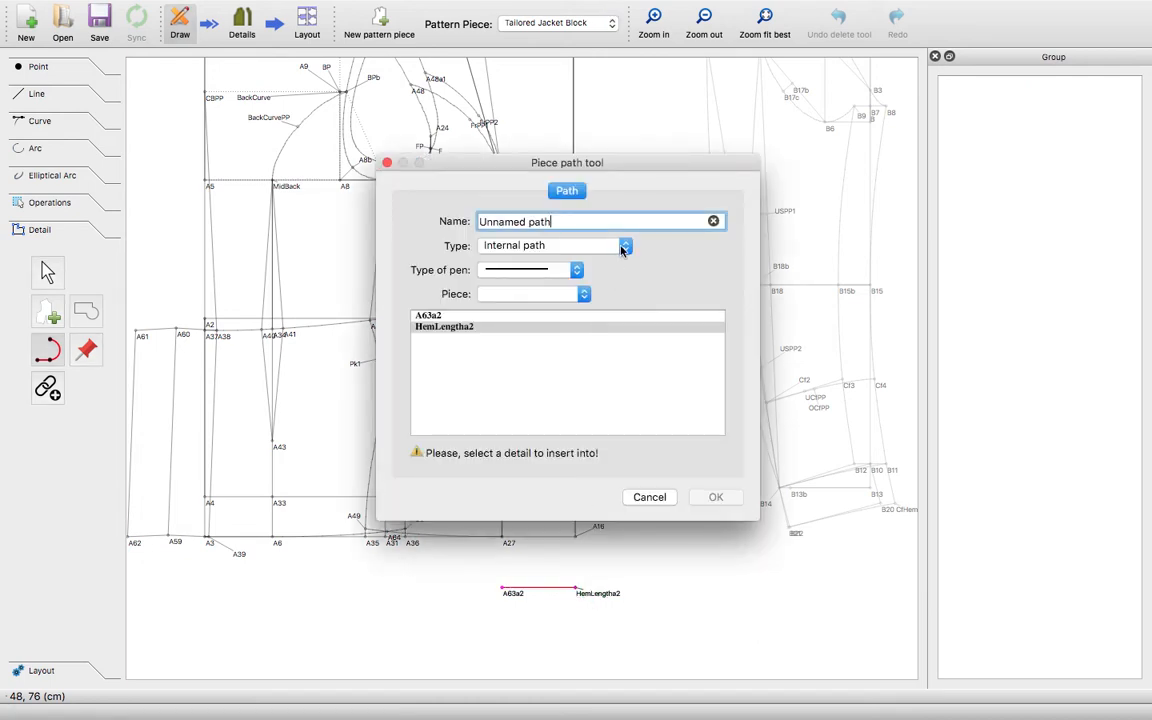
pyautogui.click(605, 246)
pyautogui.click(607, 262)
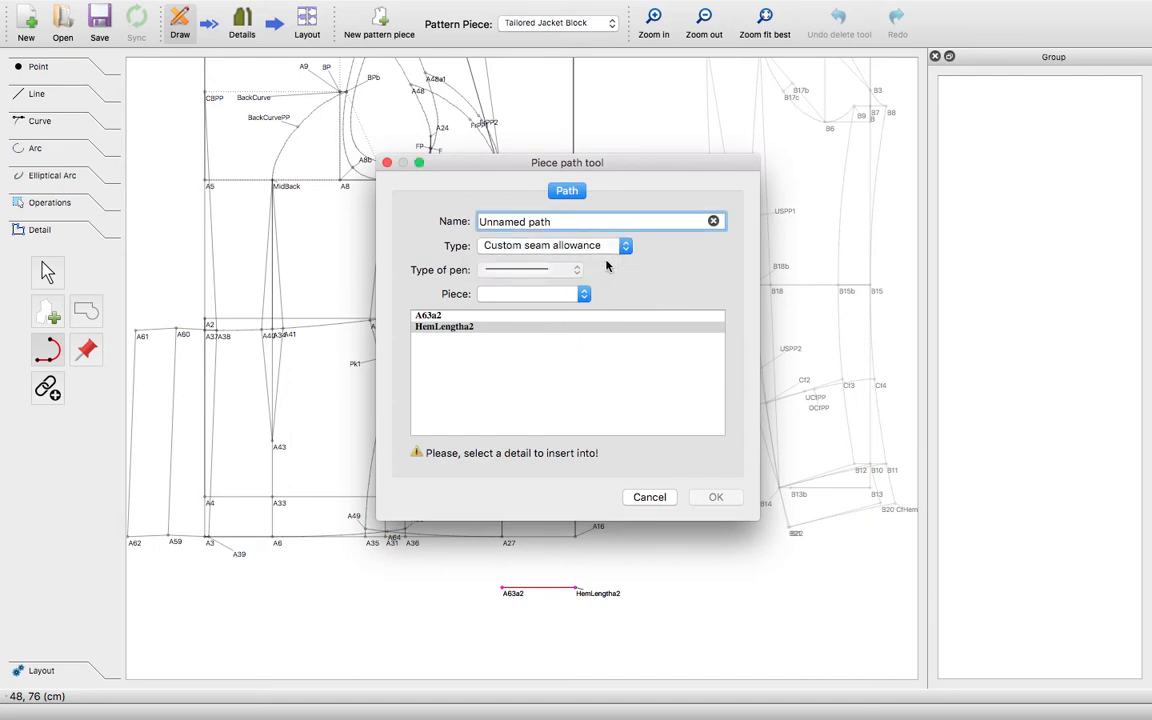
pyautogui.click(648, 498)
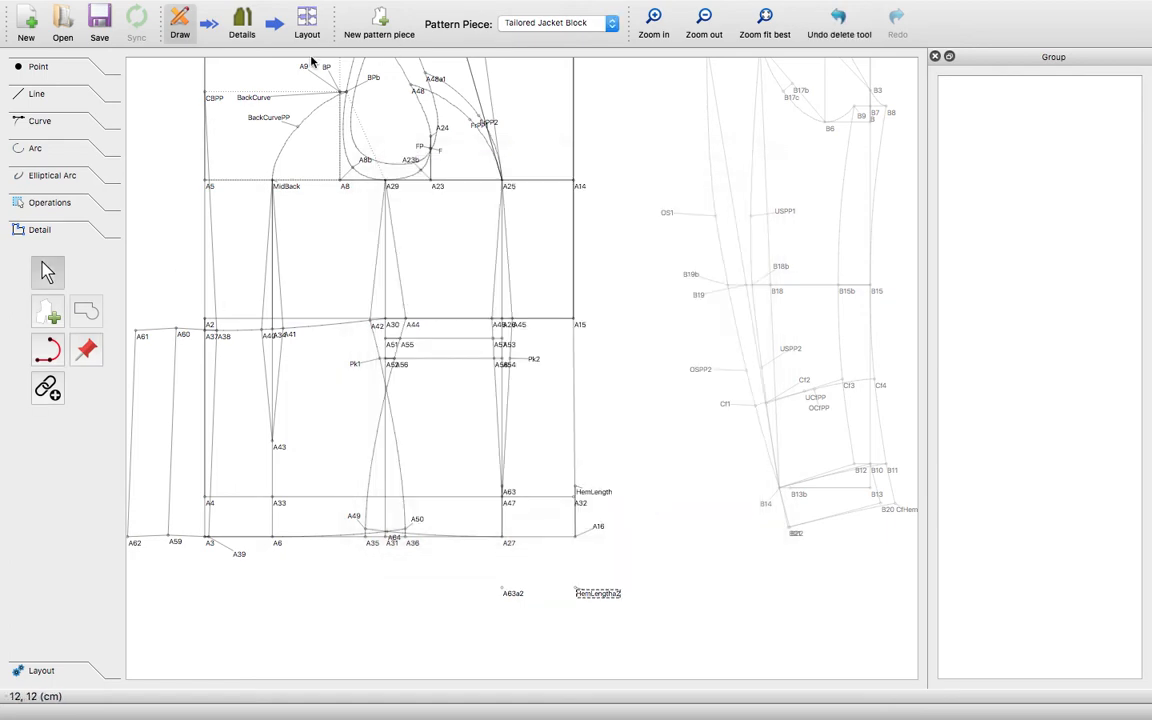
pyautogui.click(242, 25)
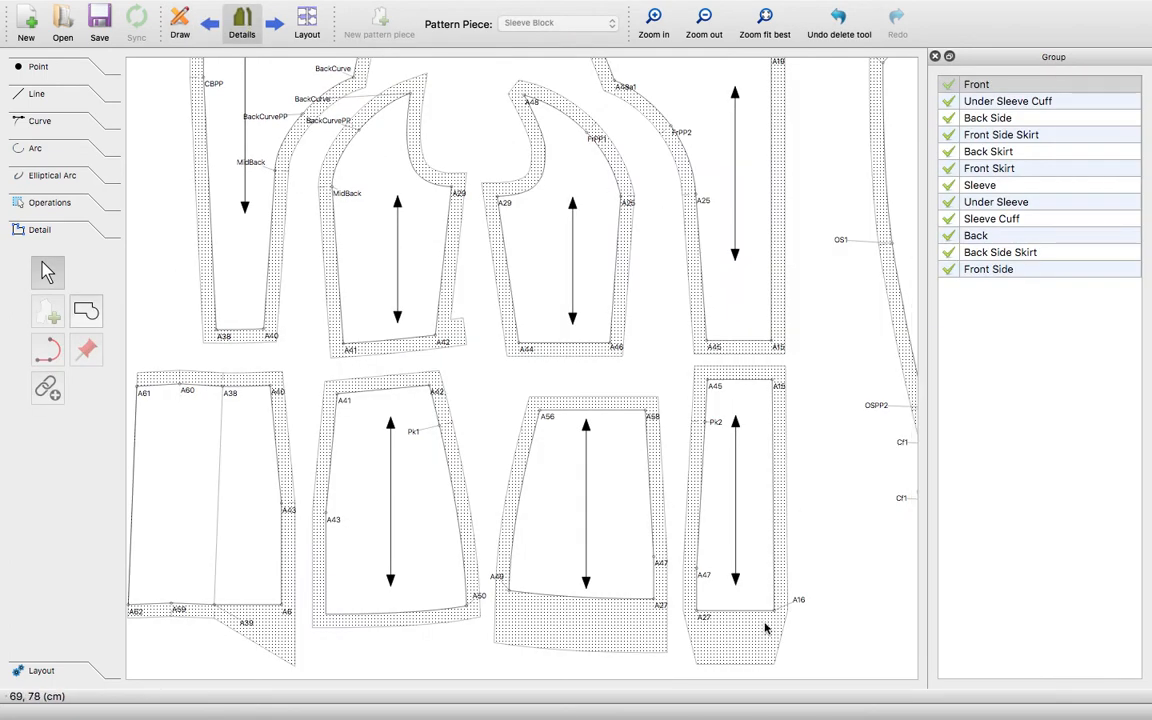
# - Review the front skirt detail's custom seam allowance path between A16 and A27 and how it is included
pyautogui.scroll(-3, 762, 627)
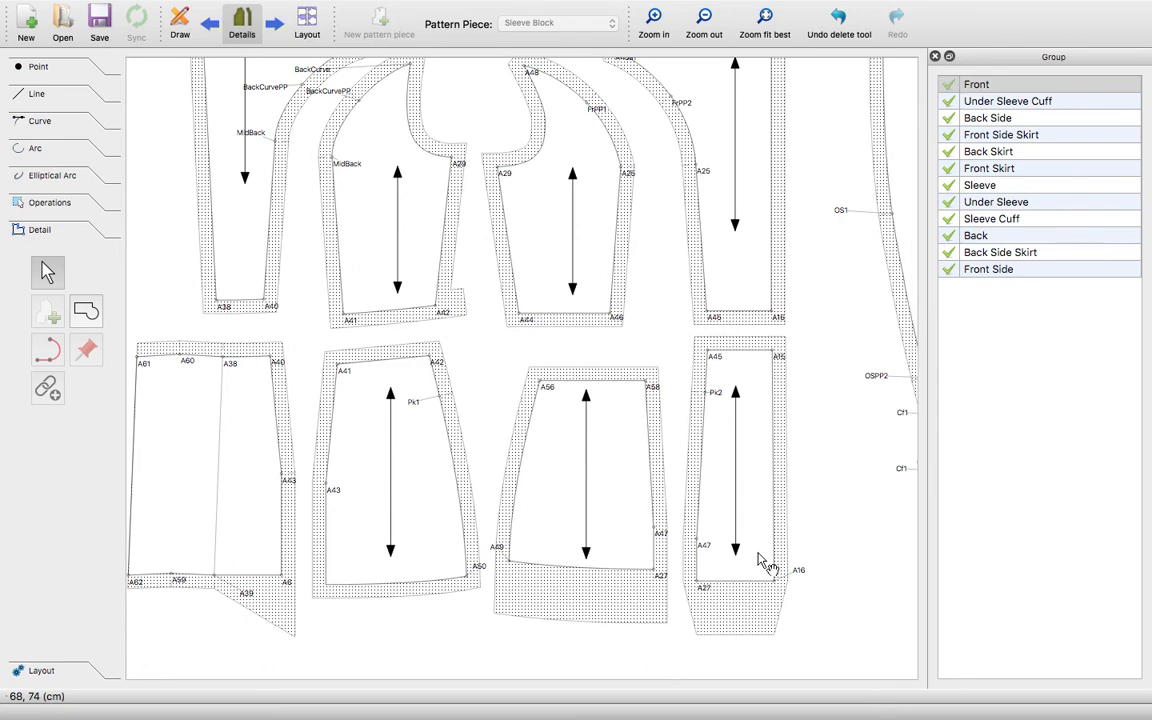
pyautogui.rightClick(765, 523)
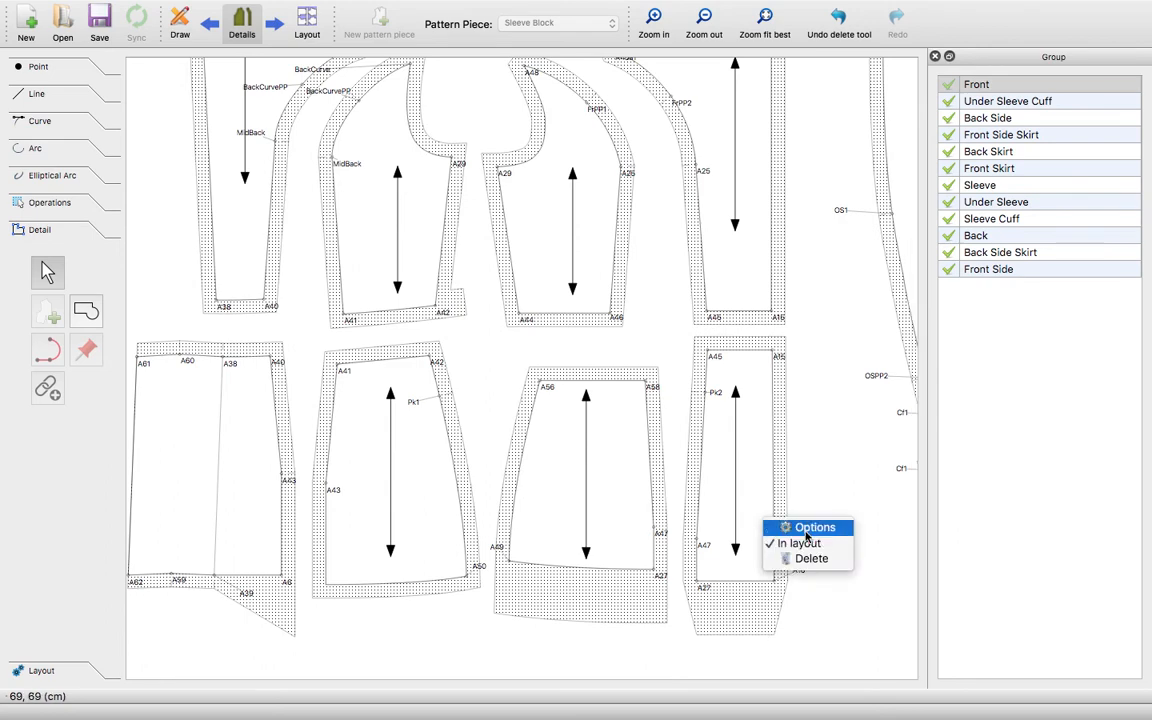
pyautogui.click(792, 525)
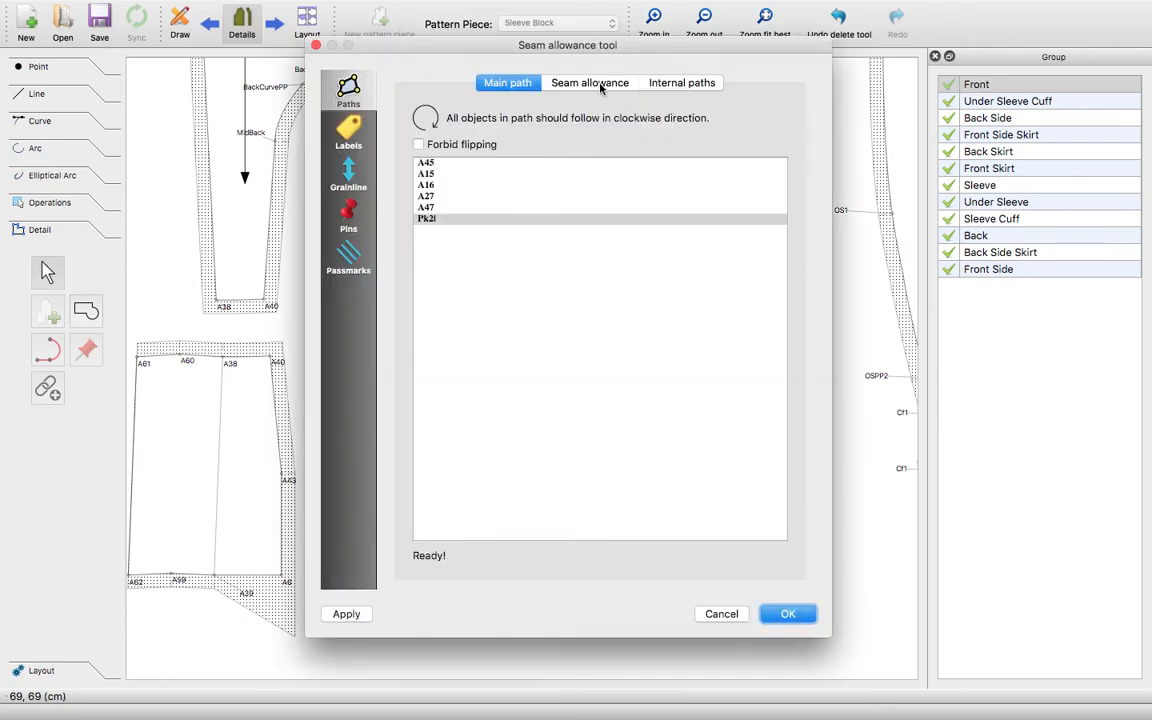
pyautogui.click(552, 82)
pyautogui.moveTo(673, 45); pyautogui.dragTo(444, 28)
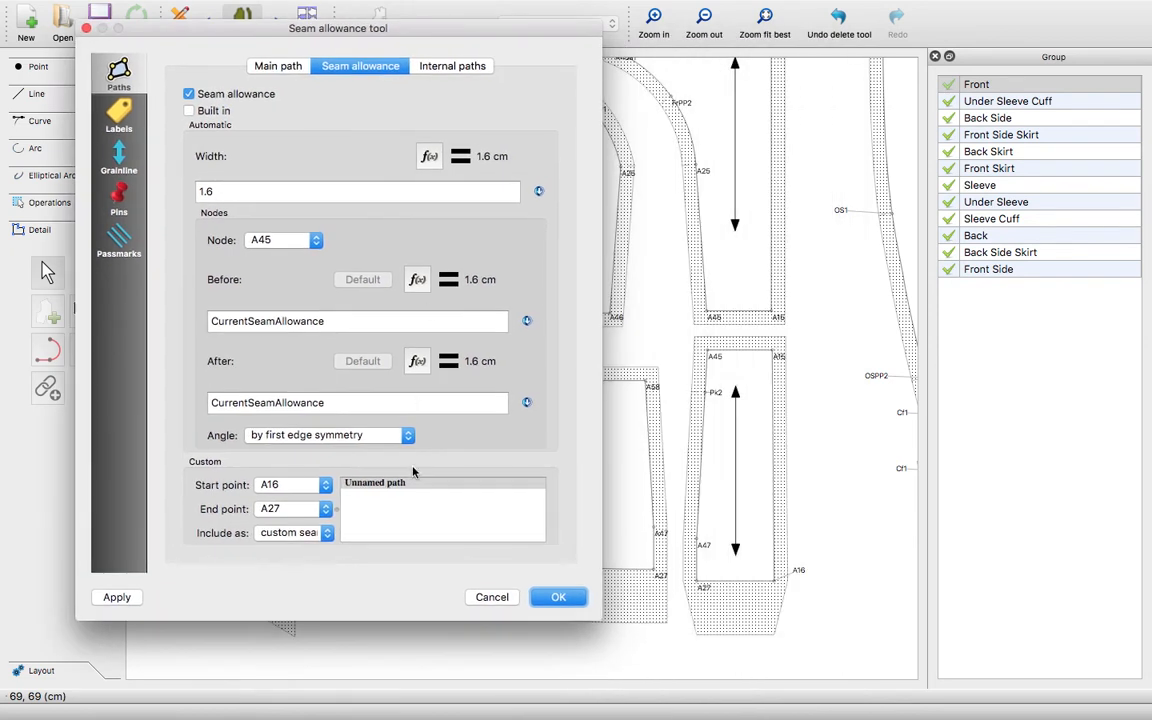
pyautogui.click(309, 538)
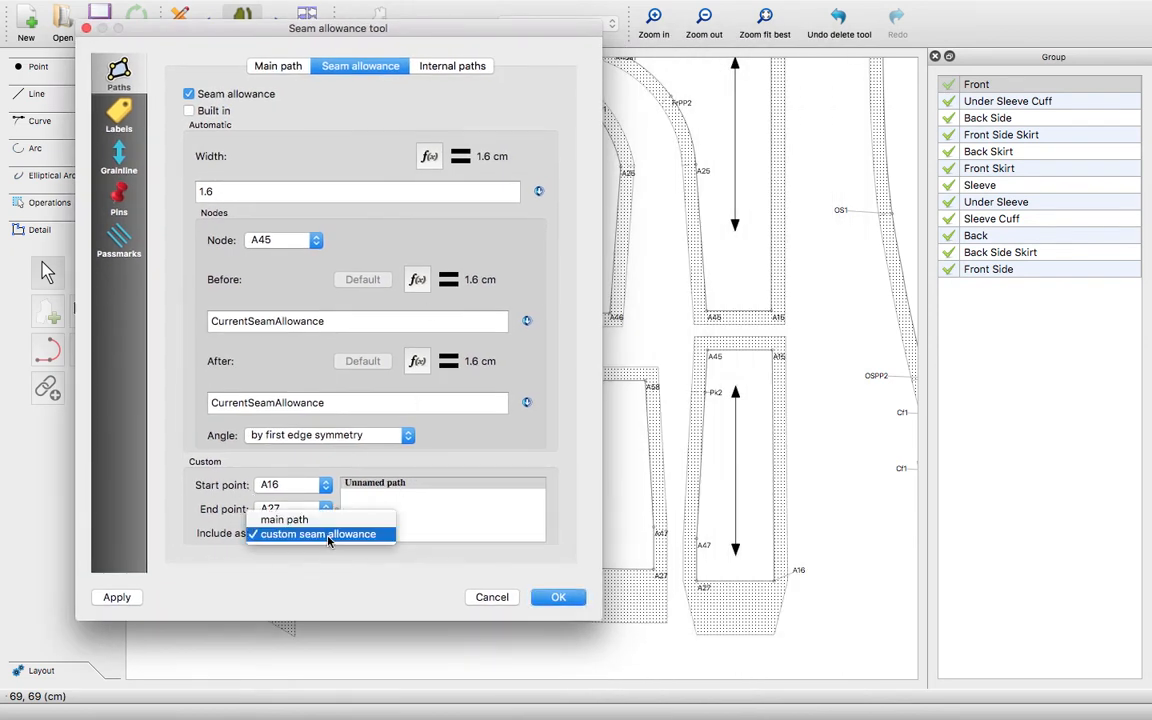
pyautogui.click(558, 600)
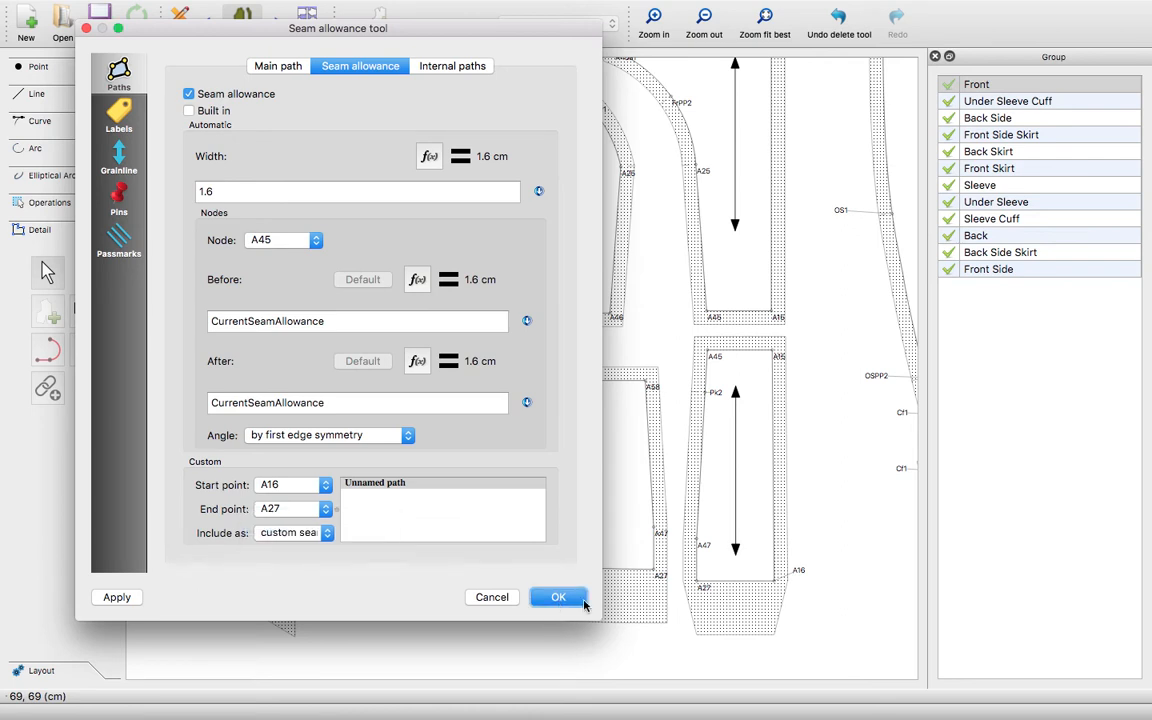
pyautogui.click(492, 599)
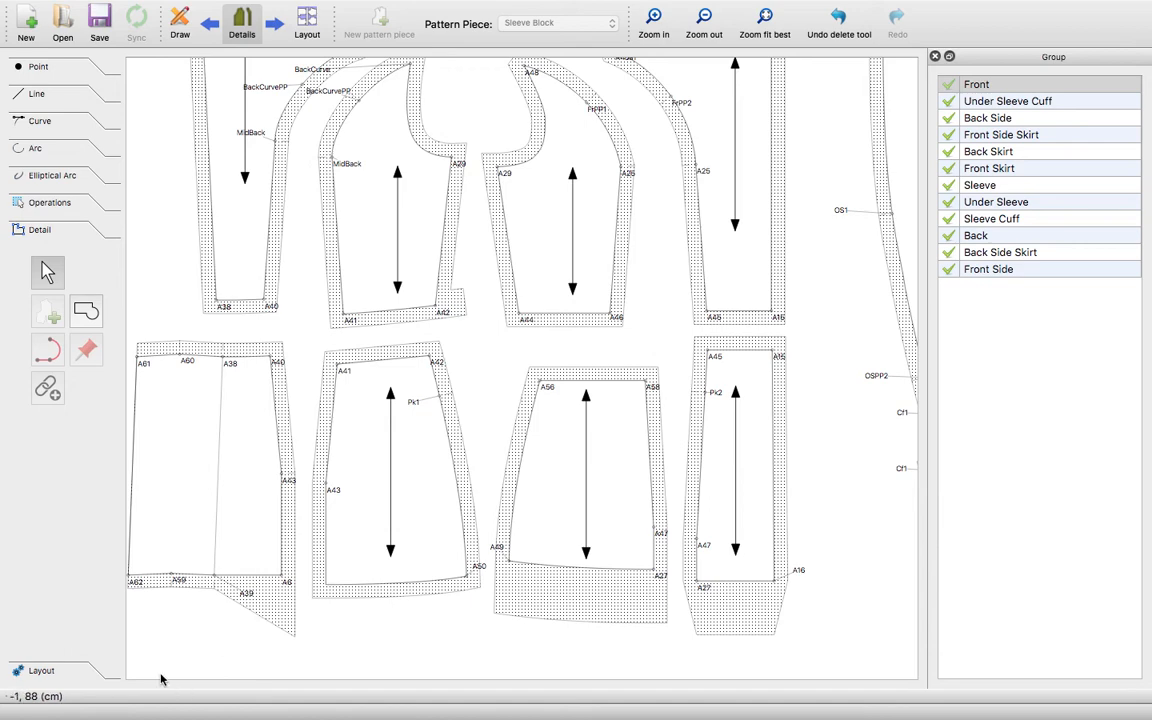
# - Reset the seam allowance width before node A61 of the back skirt detail to default
pyautogui.hscroll(-2, 159, 676)
pyautogui.scroll(1, 159, 676)
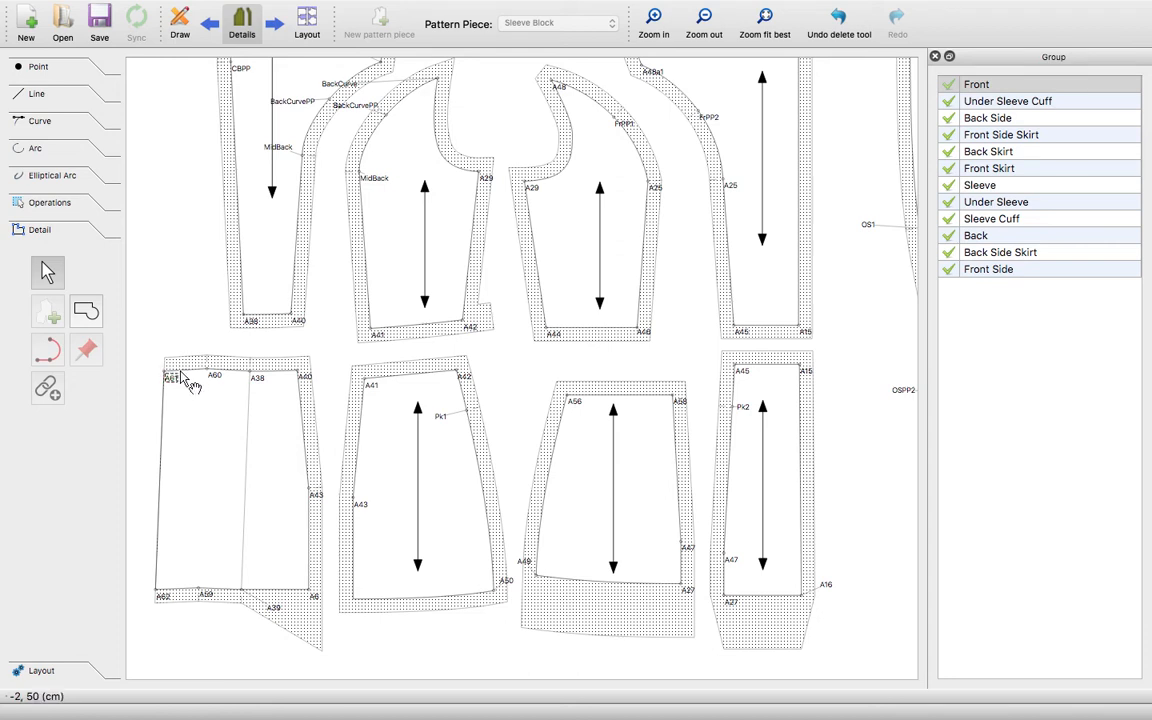
pyautogui.rightClick(185, 399)
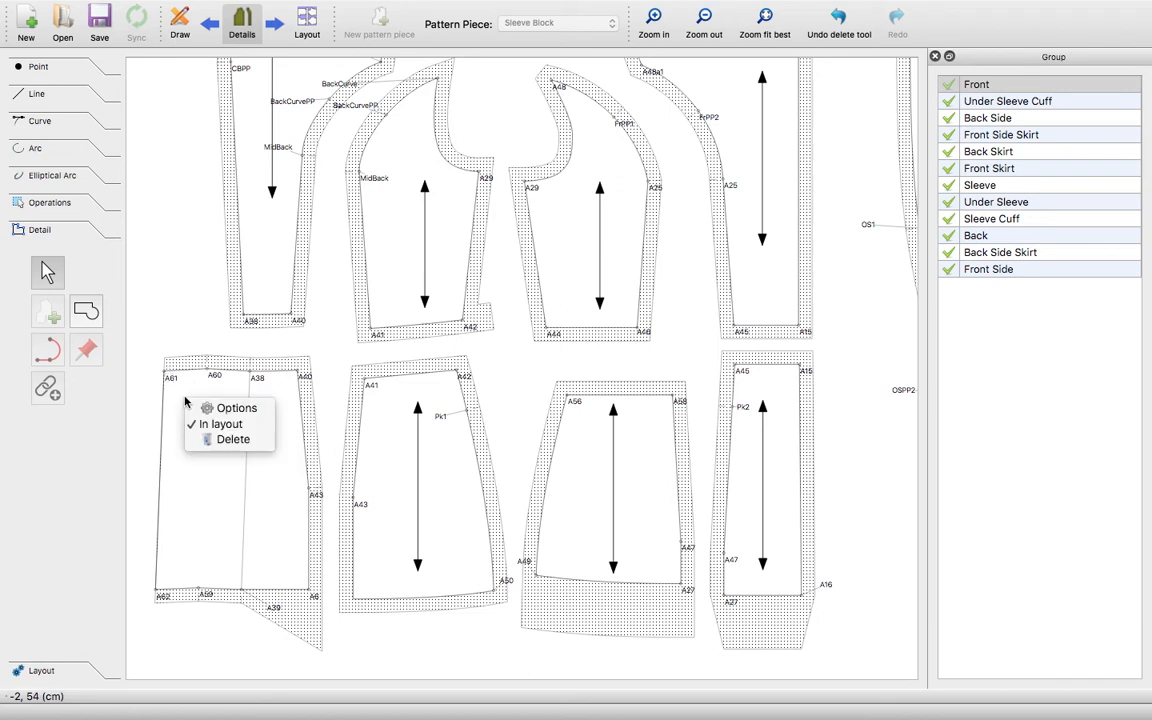
pyautogui.click(230, 408)
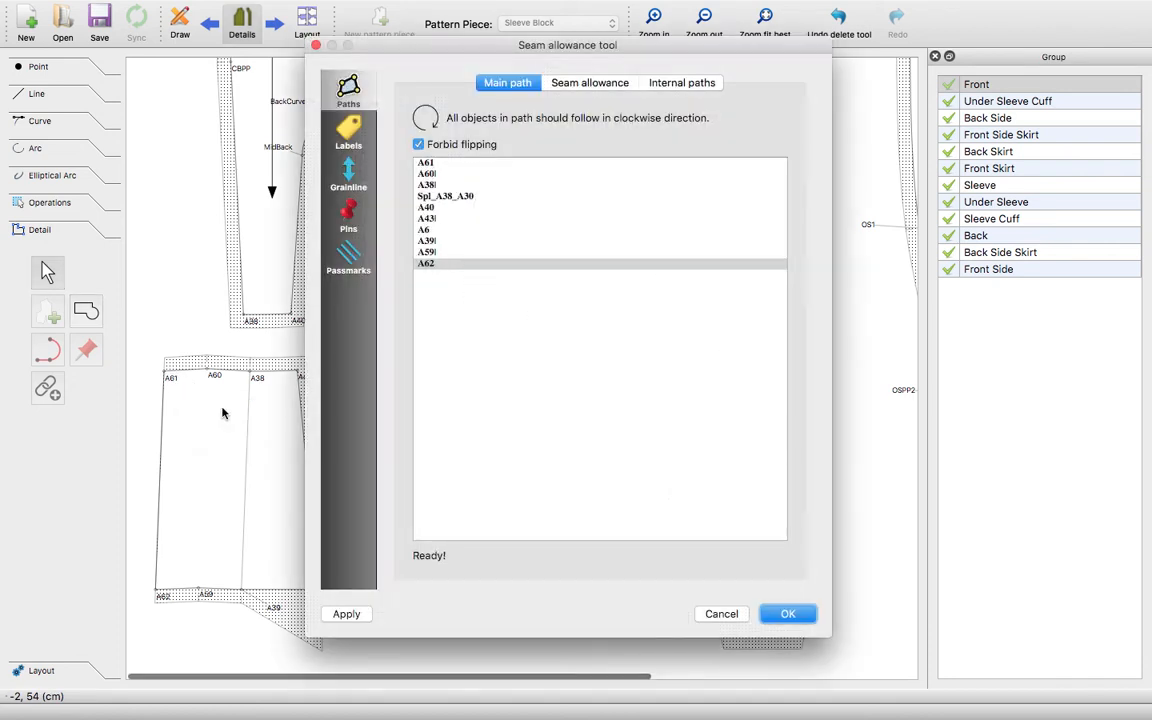
pyautogui.click(563, 85)
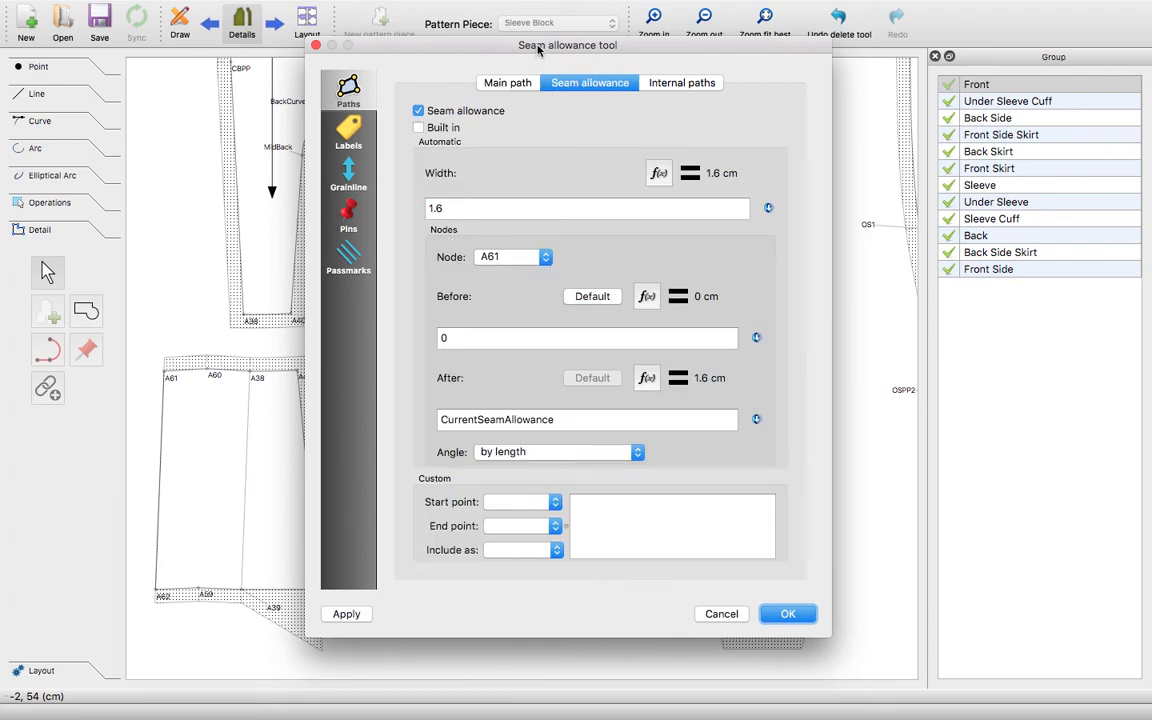
pyautogui.moveTo(483, 45); pyautogui.dragTo(579, 43)
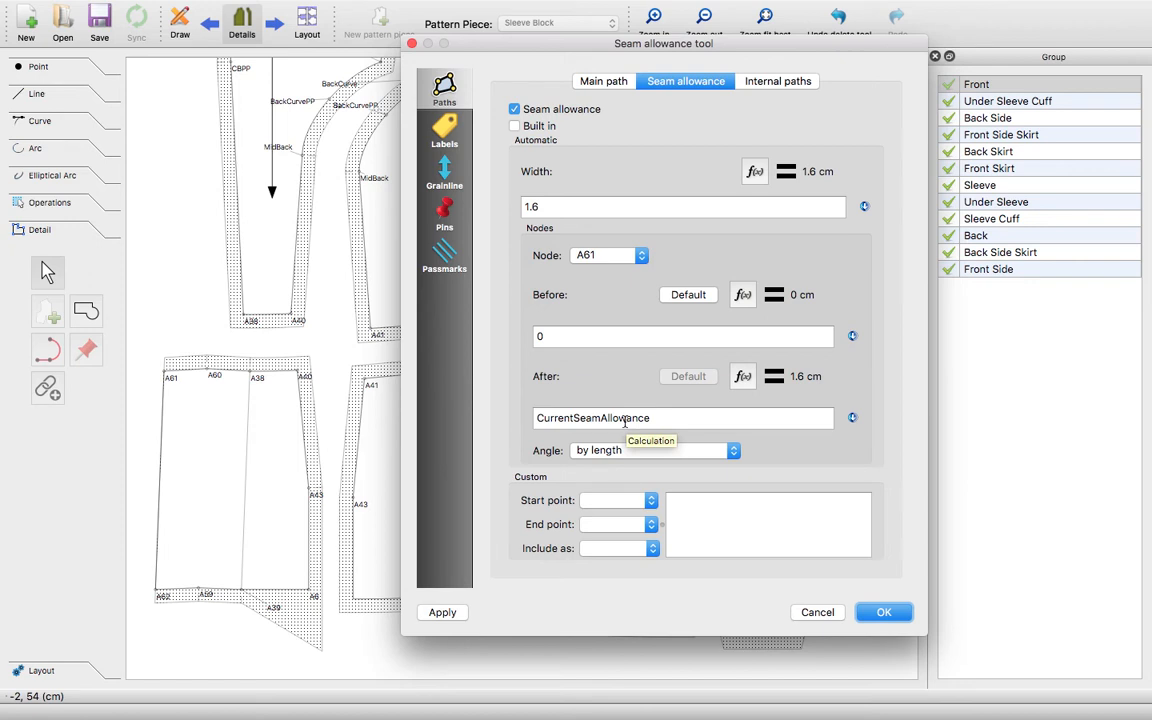
pyautogui.click(688, 294)
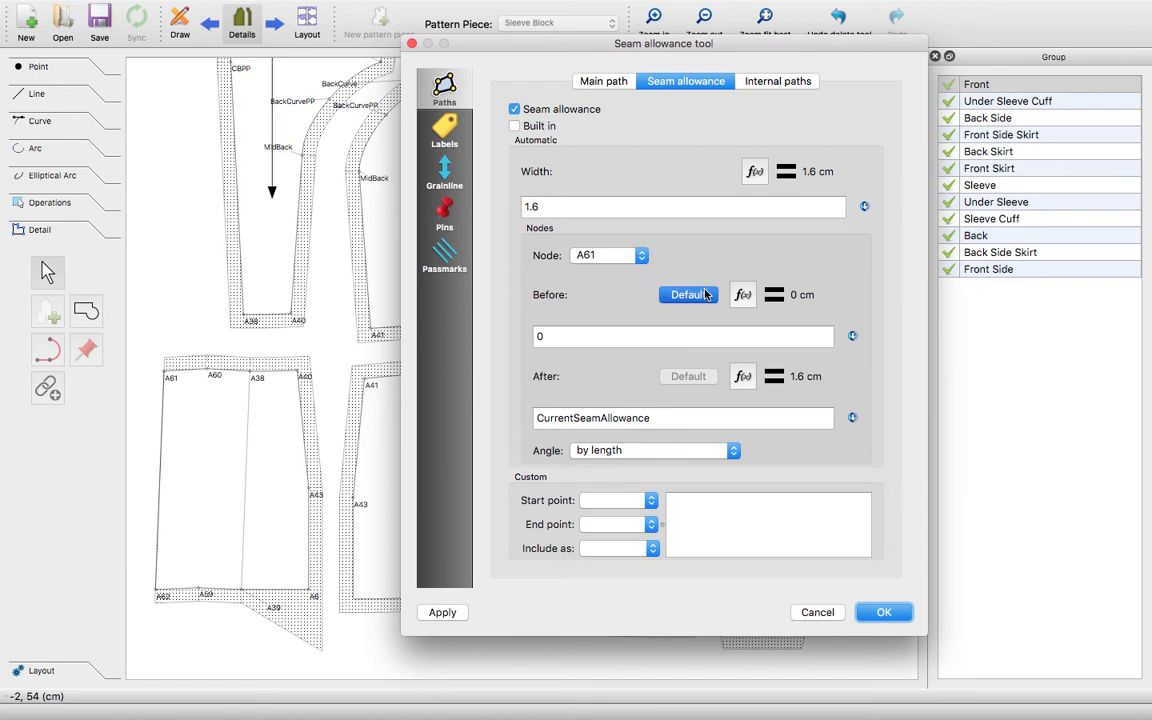
pyautogui.click(889, 614)
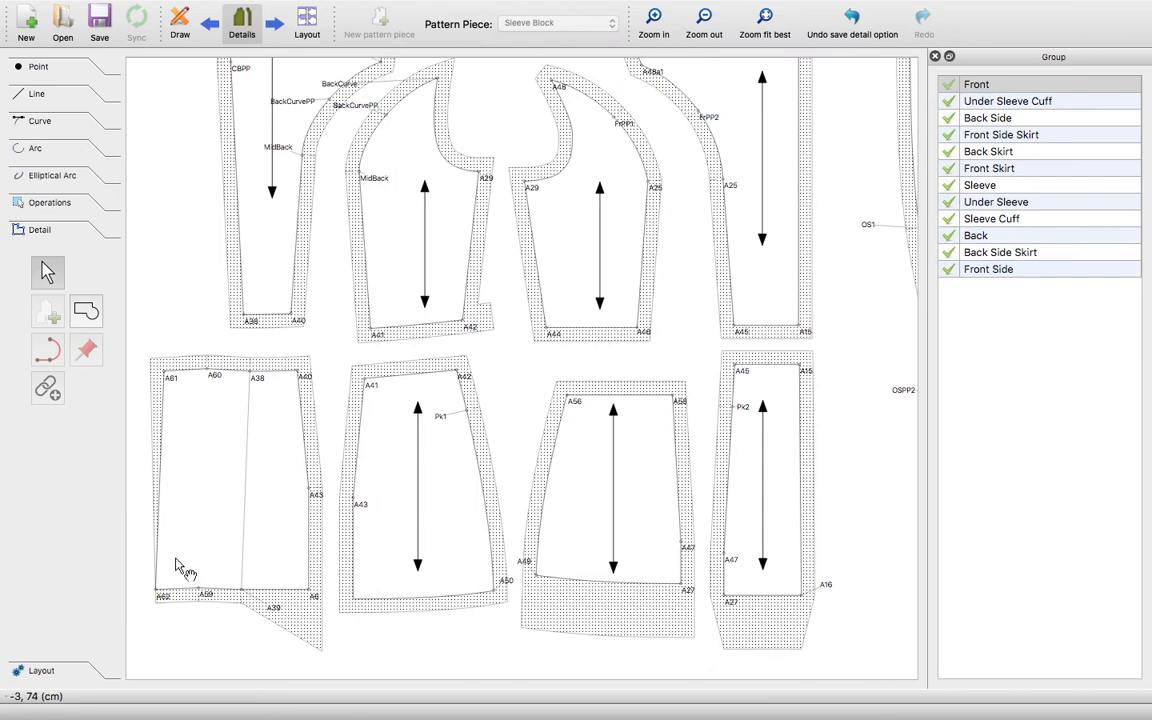
# - Reset the seam allowance width after node A62 of the back skirt detail to default
pyautogui.rightClick(176, 564)
pyautogui.click(197, 560)
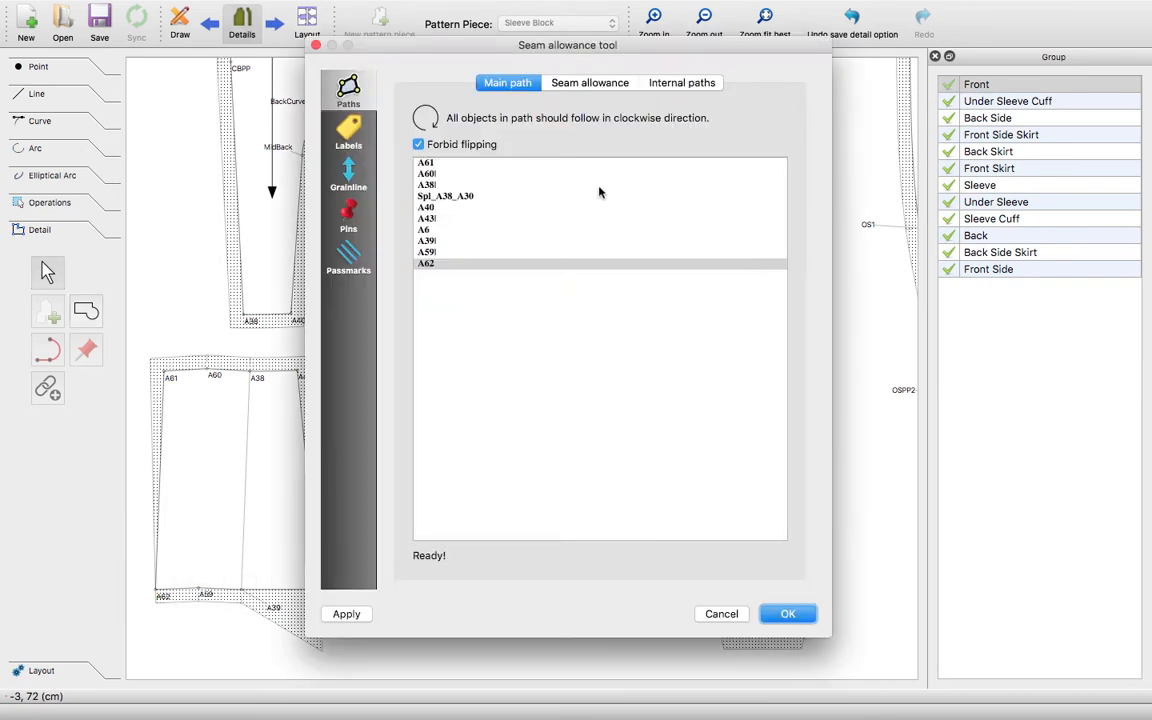
pyautogui.click(604, 83)
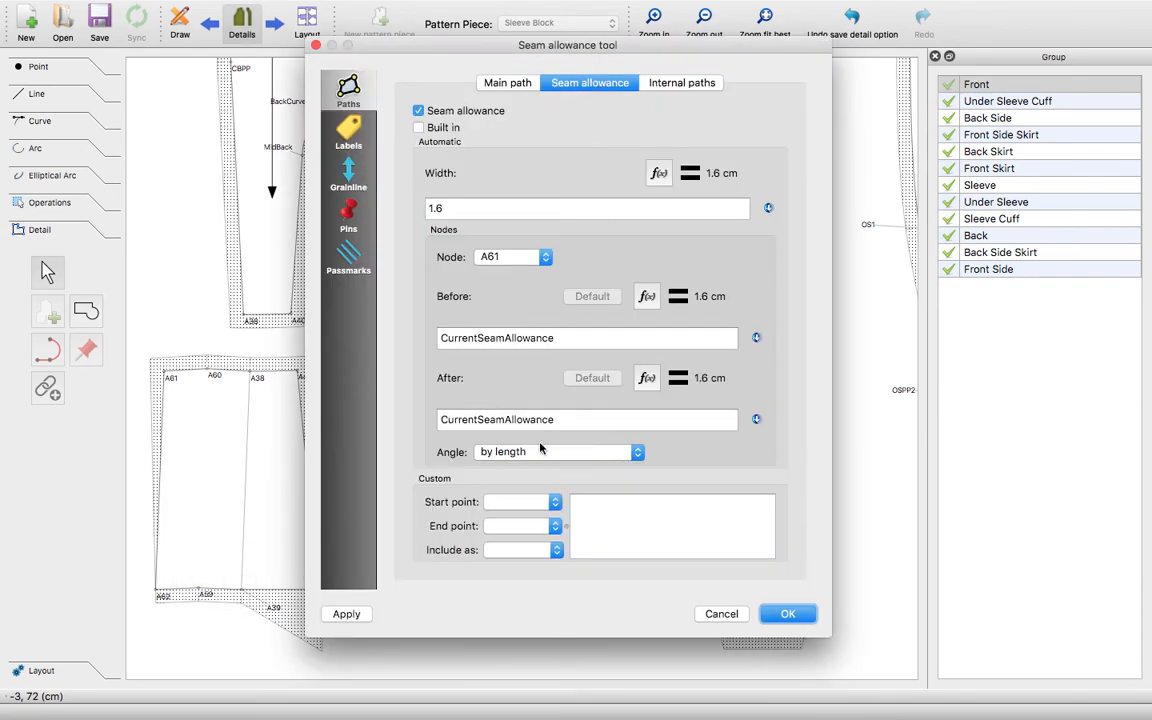
pyautogui.click(505, 257)
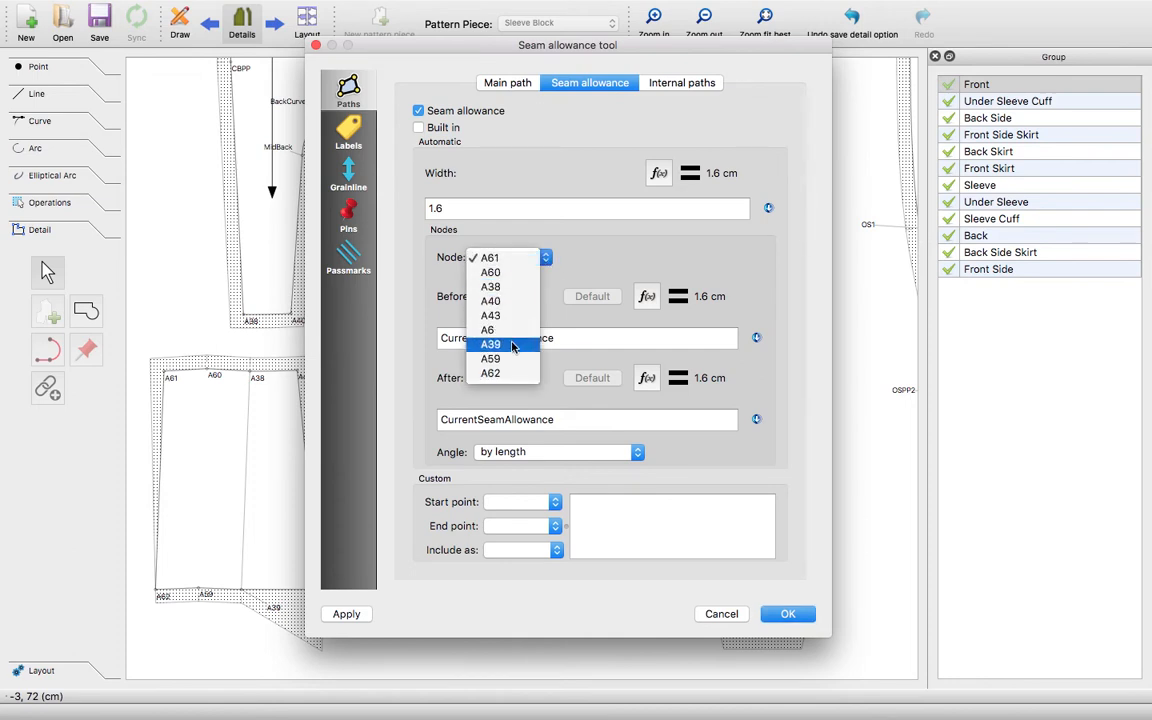
pyautogui.click(512, 373)
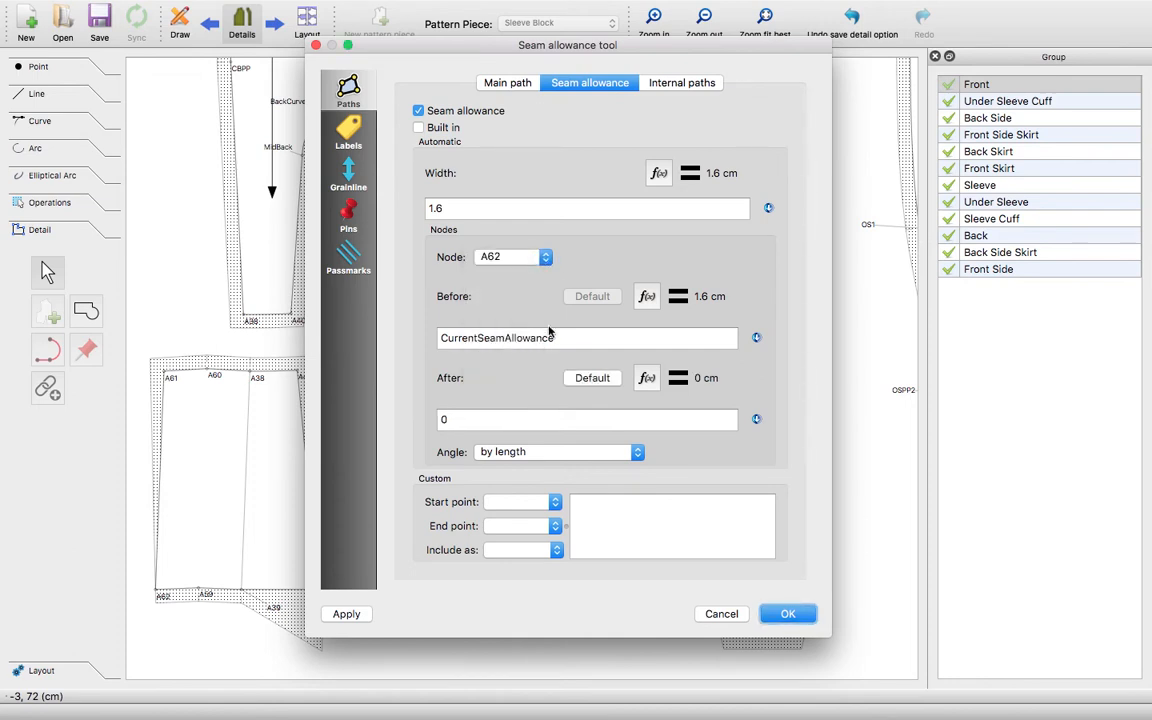
pyautogui.click(591, 378)
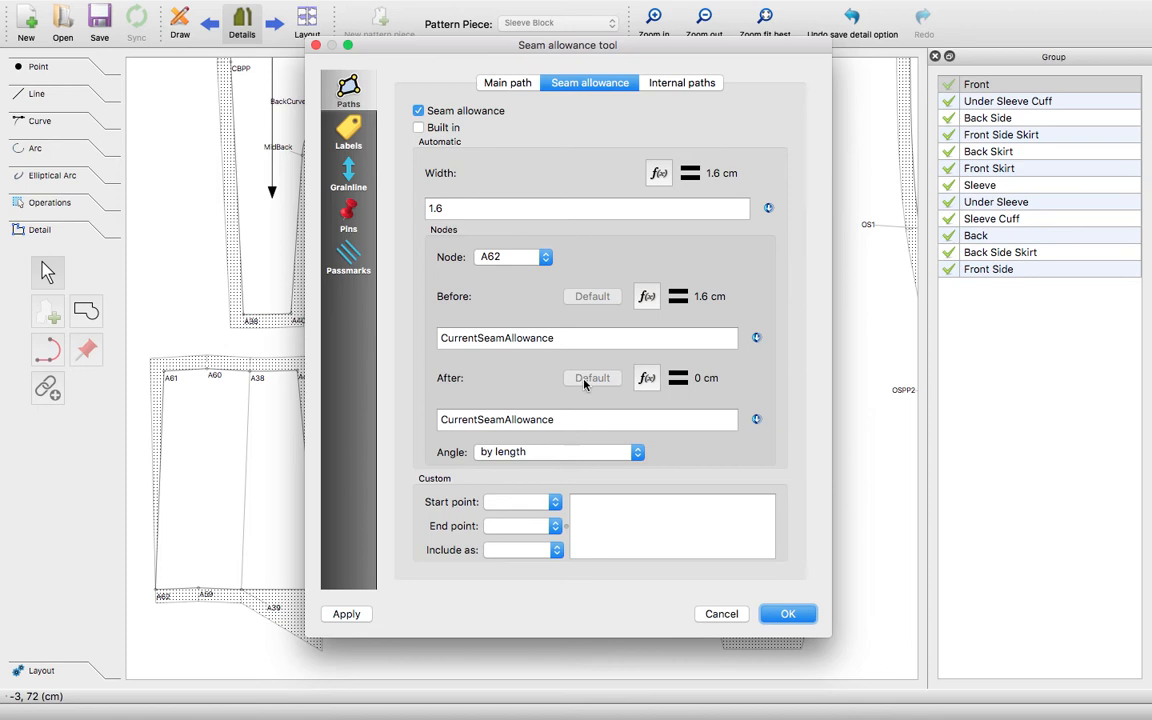
pyautogui.click(546, 259)
pyautogui.click(535, 52)
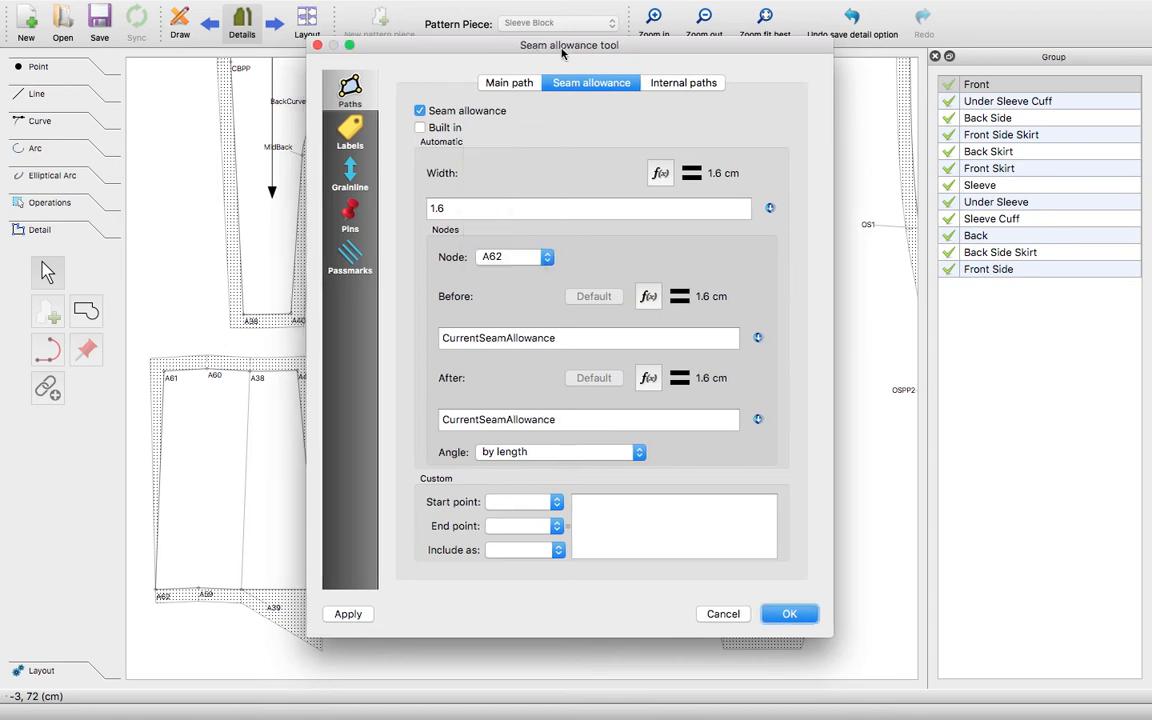
pyautogui.moveTo(553, 47); pyautogui.dragTo(655, 55)
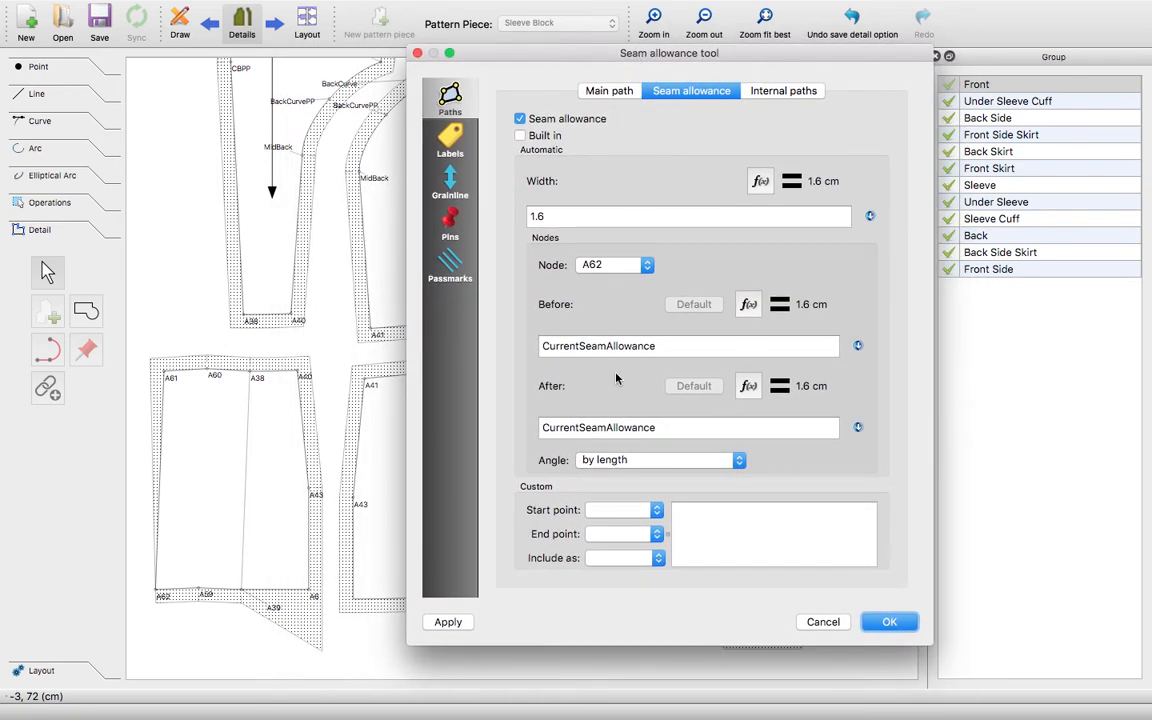
# - Reset the back skirt's seam allowance width after node A6 to default and save the detail options
pyautogui.click(646, 266)
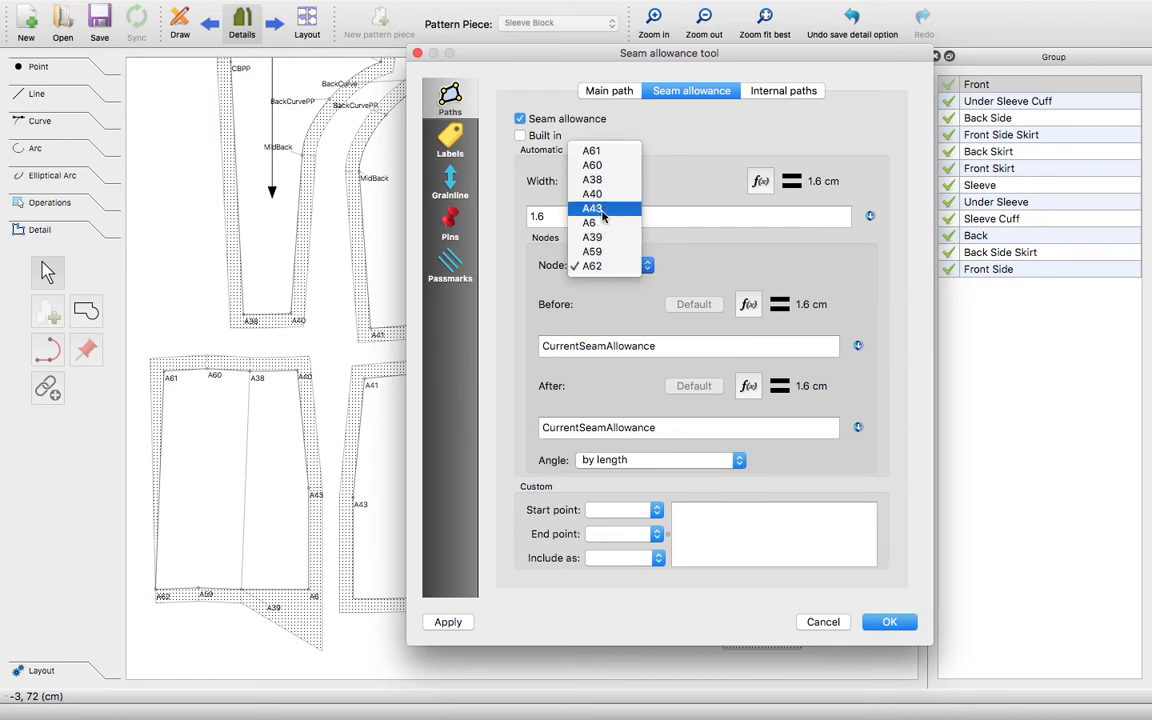
pyautogui.click(600, 223)
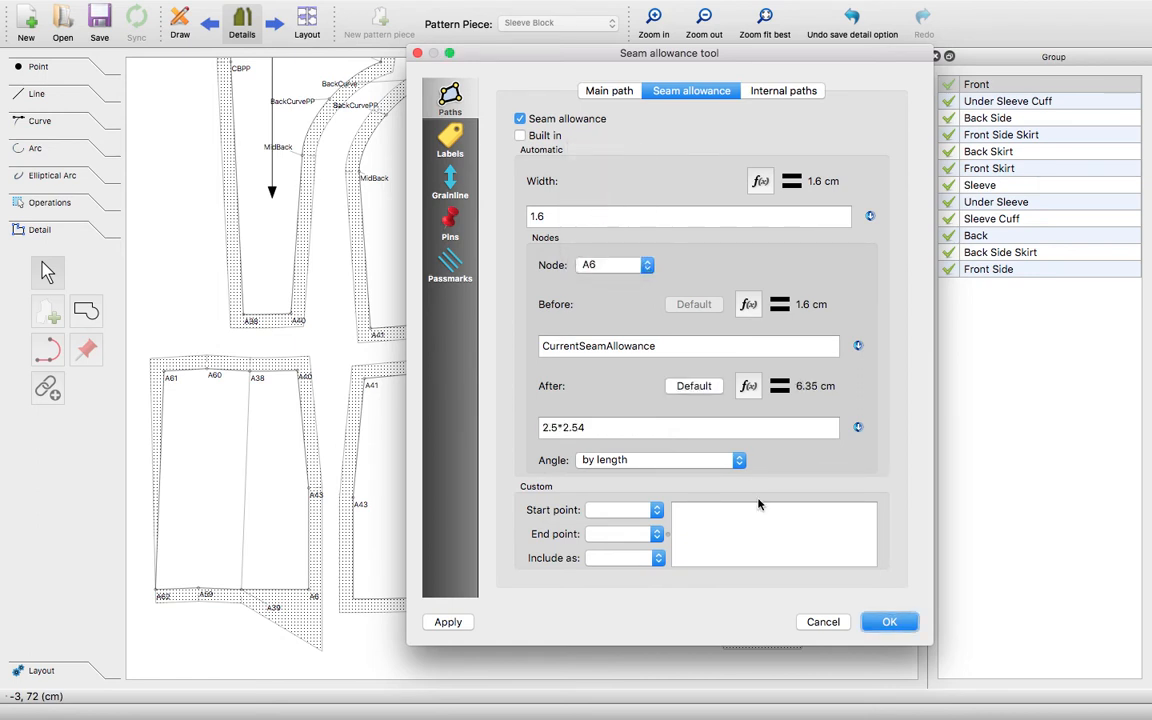
pyautogui.click(693, 386)
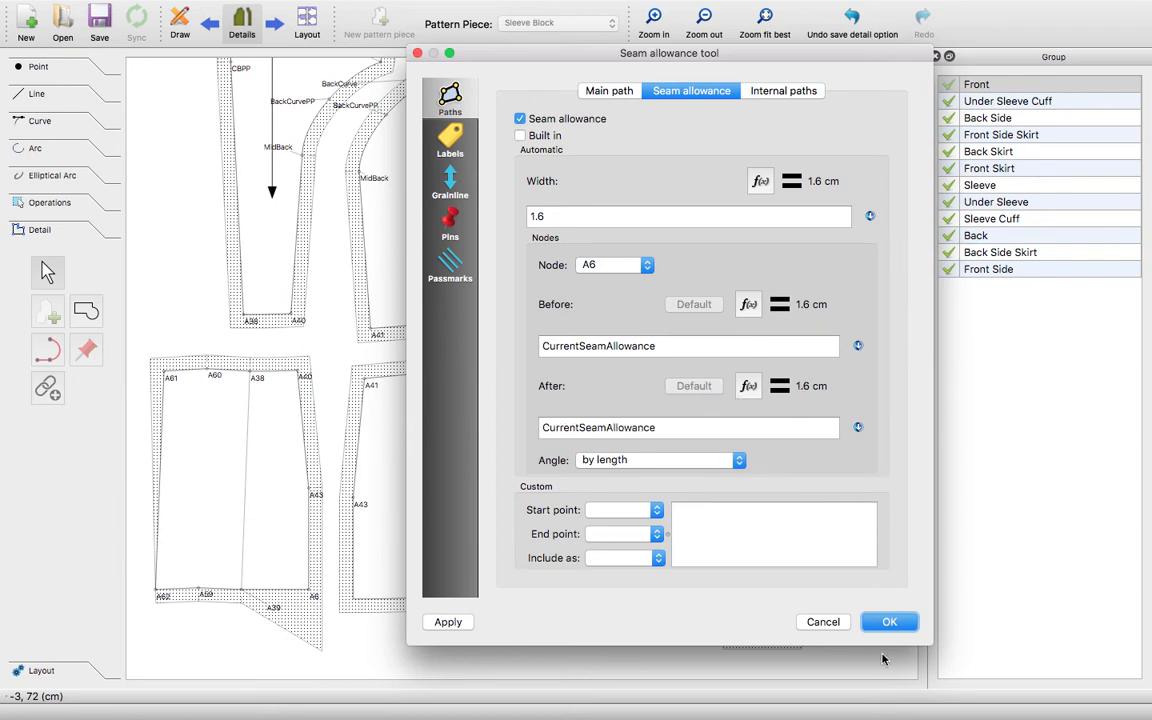
pyautogui.click(889, 622)
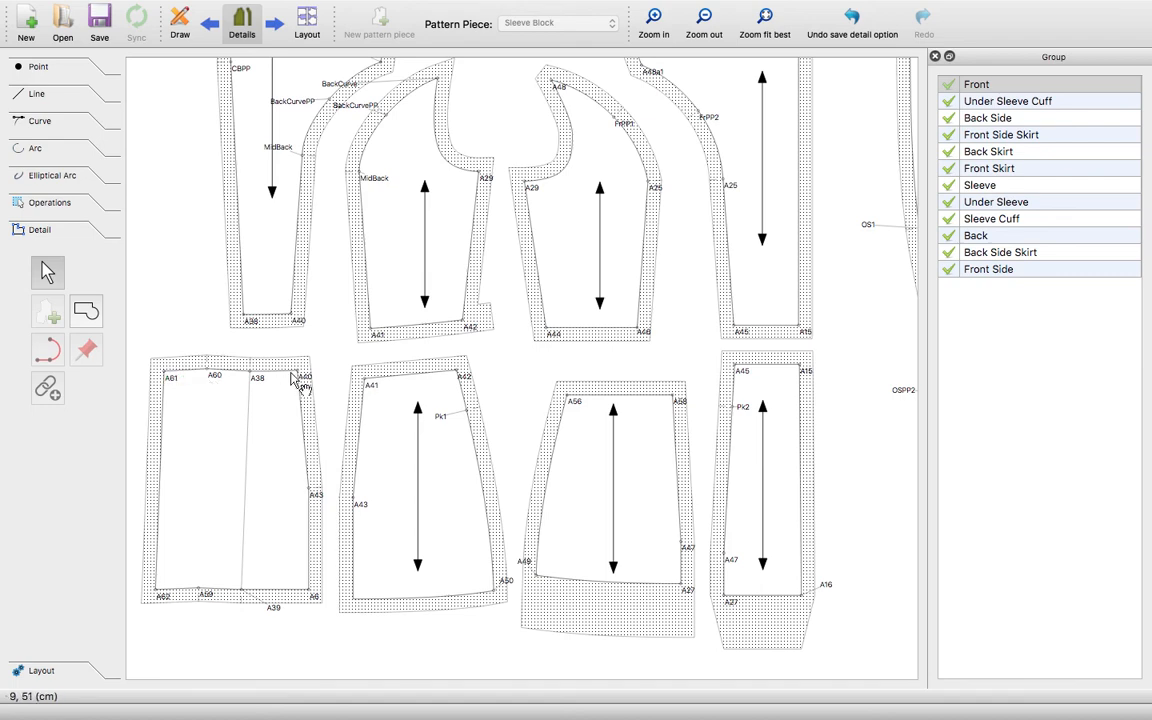
# - Set the seam allowance width before node A61 of the back skirt detail to 0
pyautogui.rightClick(301, 460)
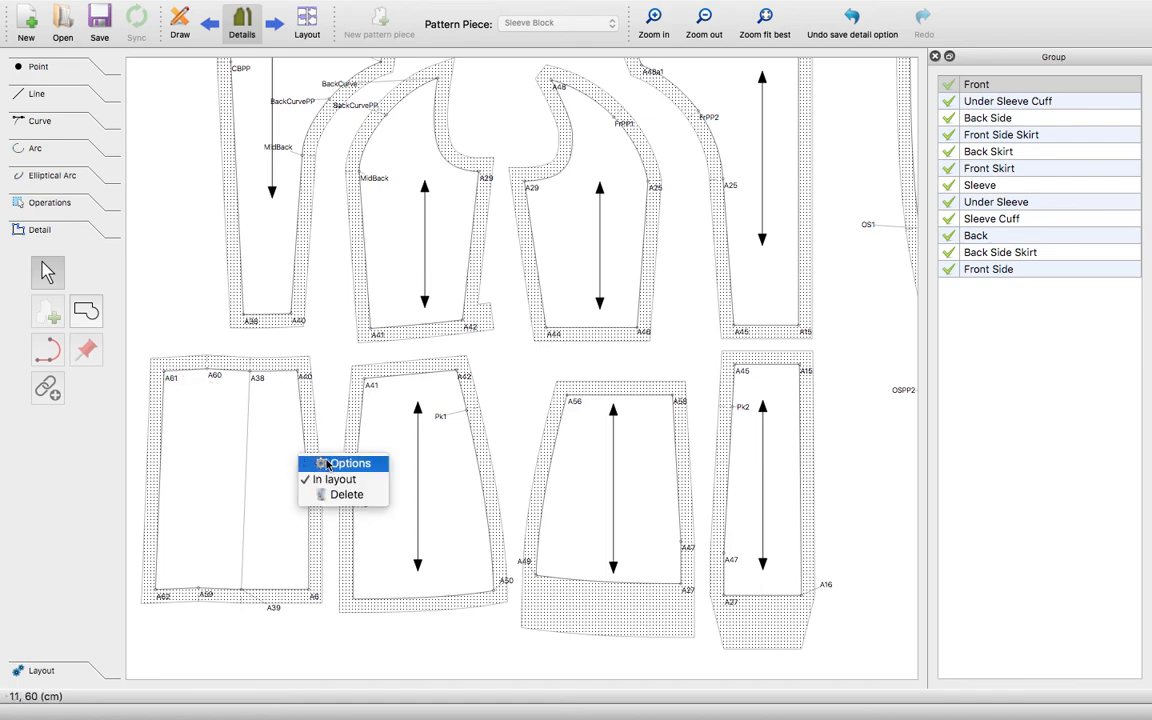
pyautogui.click(330, 463)
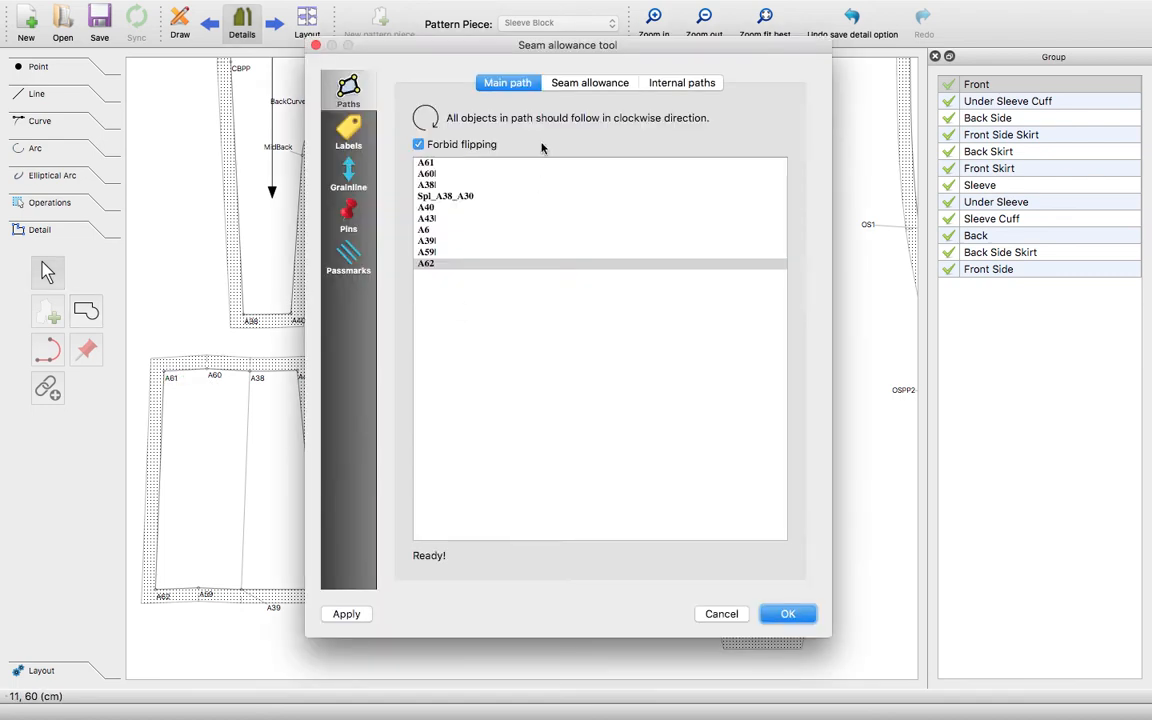
pyautogui.click(558, 82)
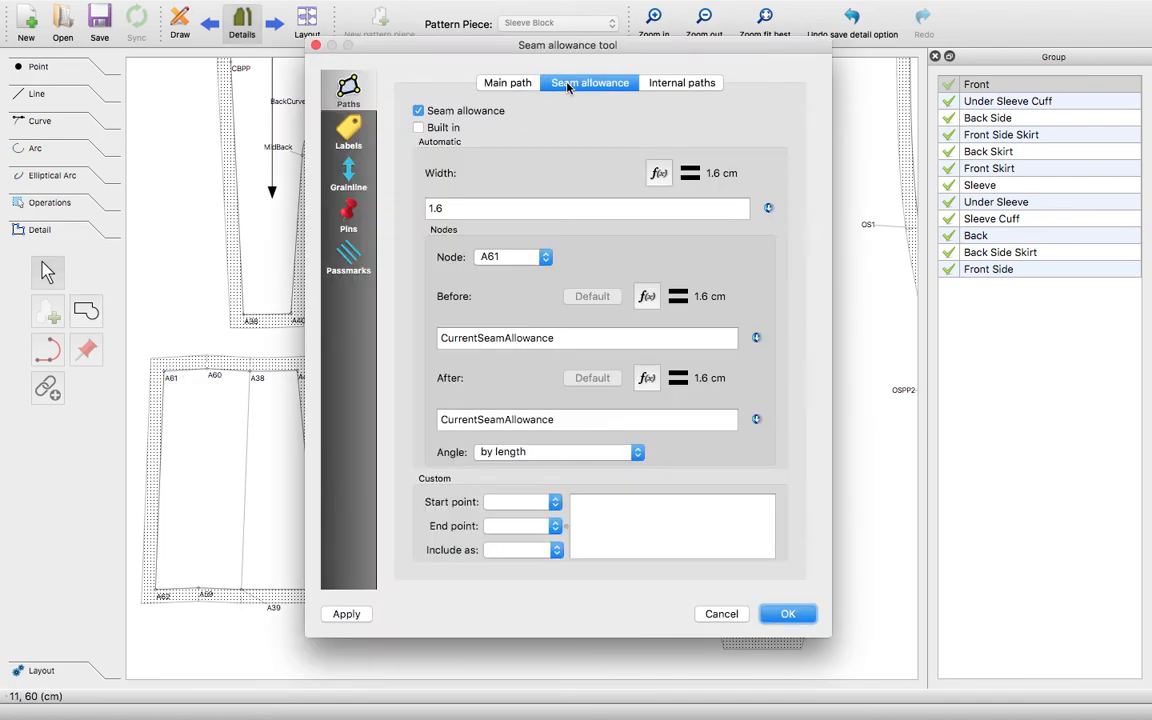
pyautogui.click(418, 111)
pyautogui.click(418, 111)
pyautogui.moveTo(451, 207); pyautogui.dragTo(415, 200)
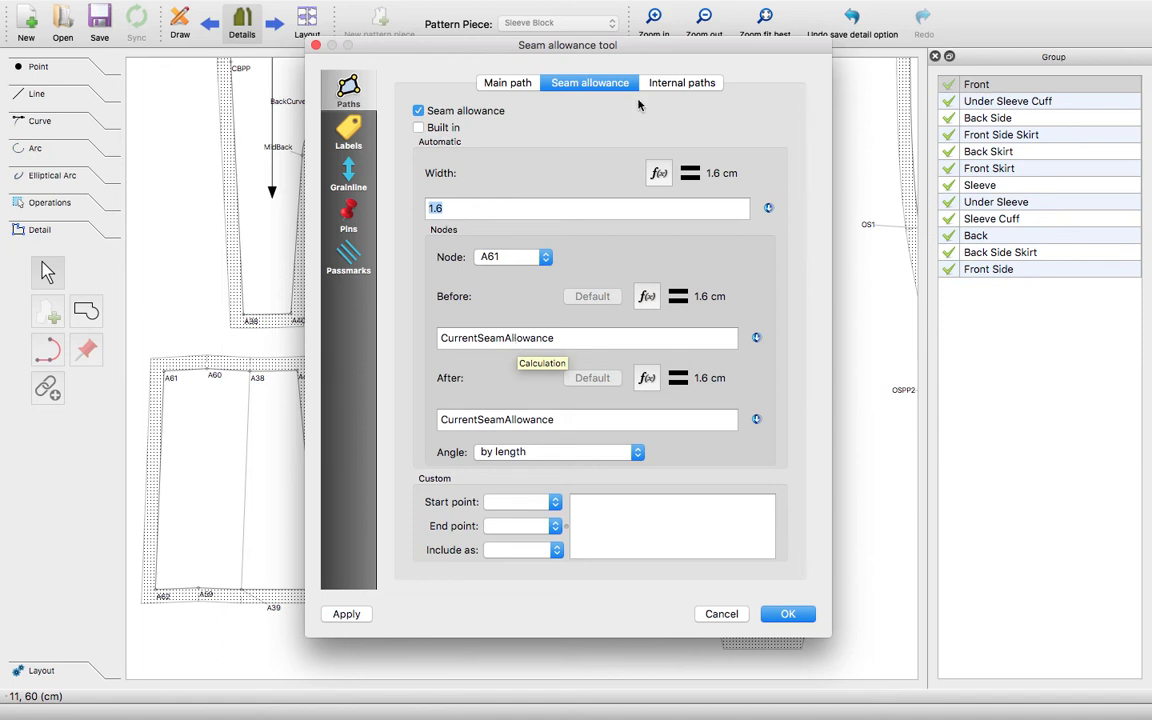
pyautogui.moveTo(648, 46); pyautogui.dragTo(692, 45)
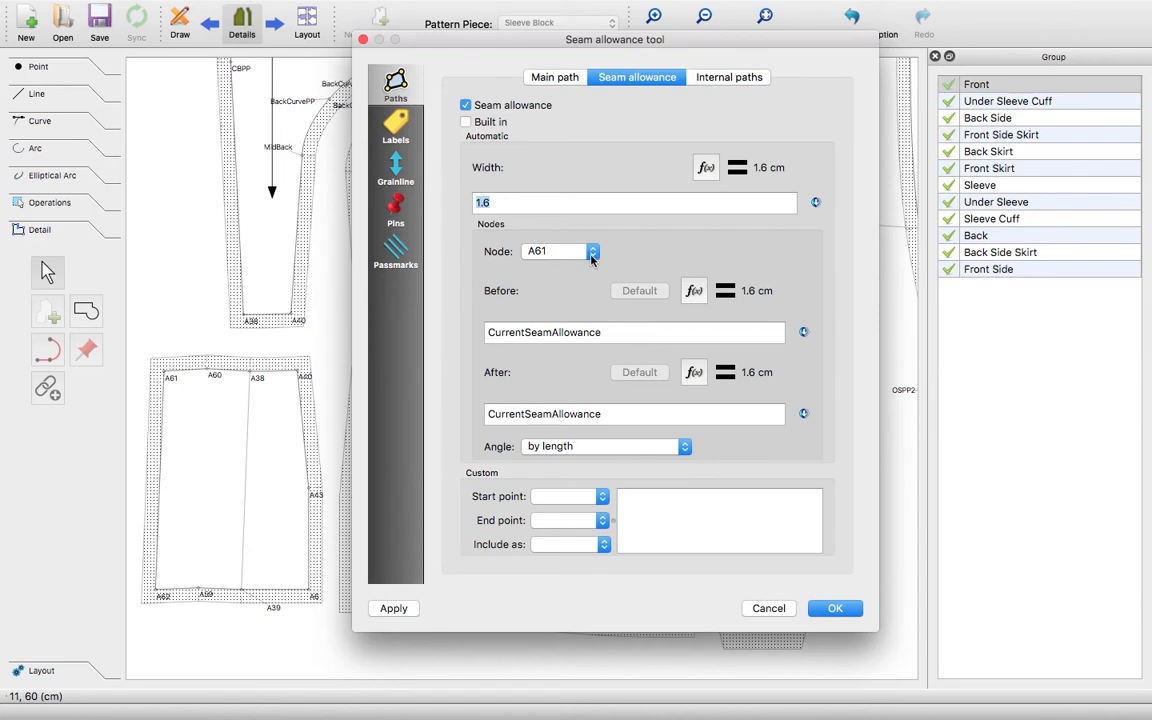
pyautogui.moveTo(608, 338); pyautogui.dragTo(434, 333)
pyautogui.write('0')
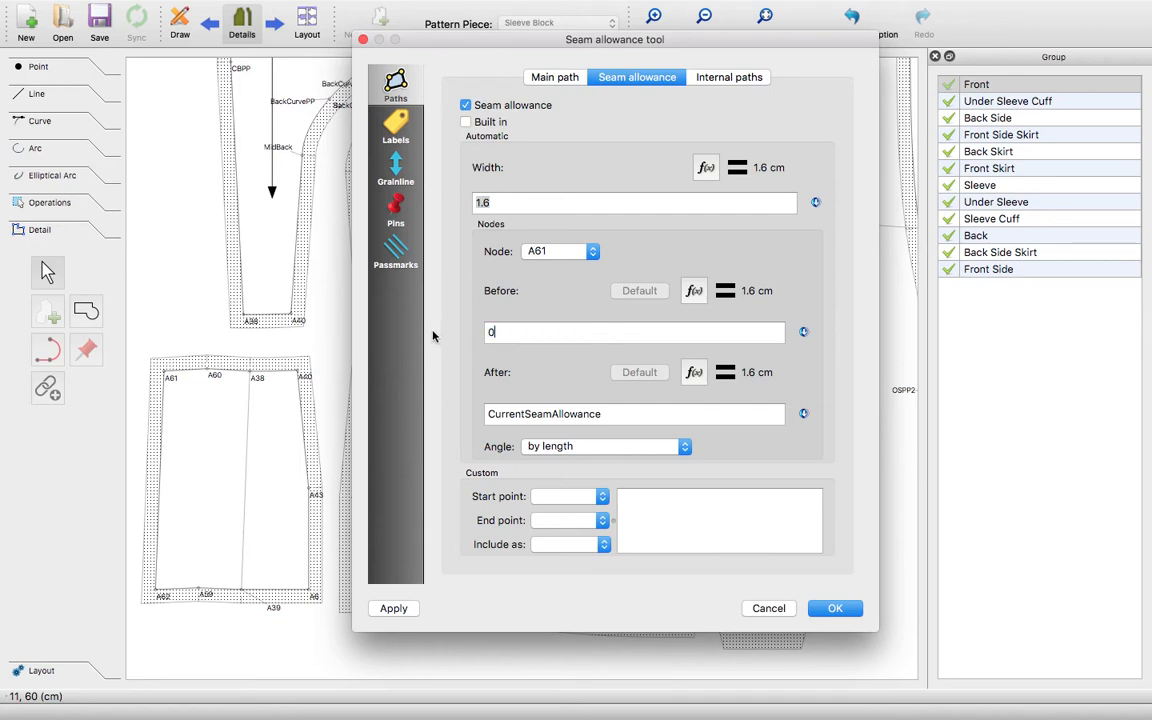
# - Set the back skirt's seam allowance width after node A62 to 0
pyautogui.click(590, 251)
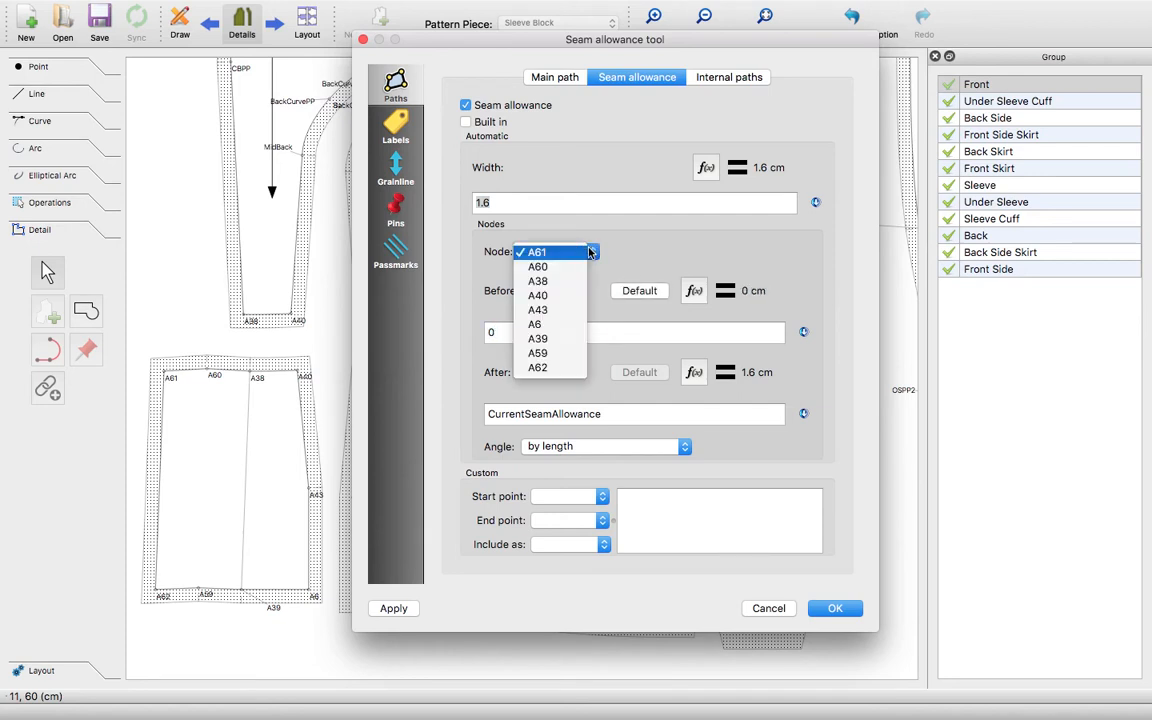
pyautogui.click(566, 369)
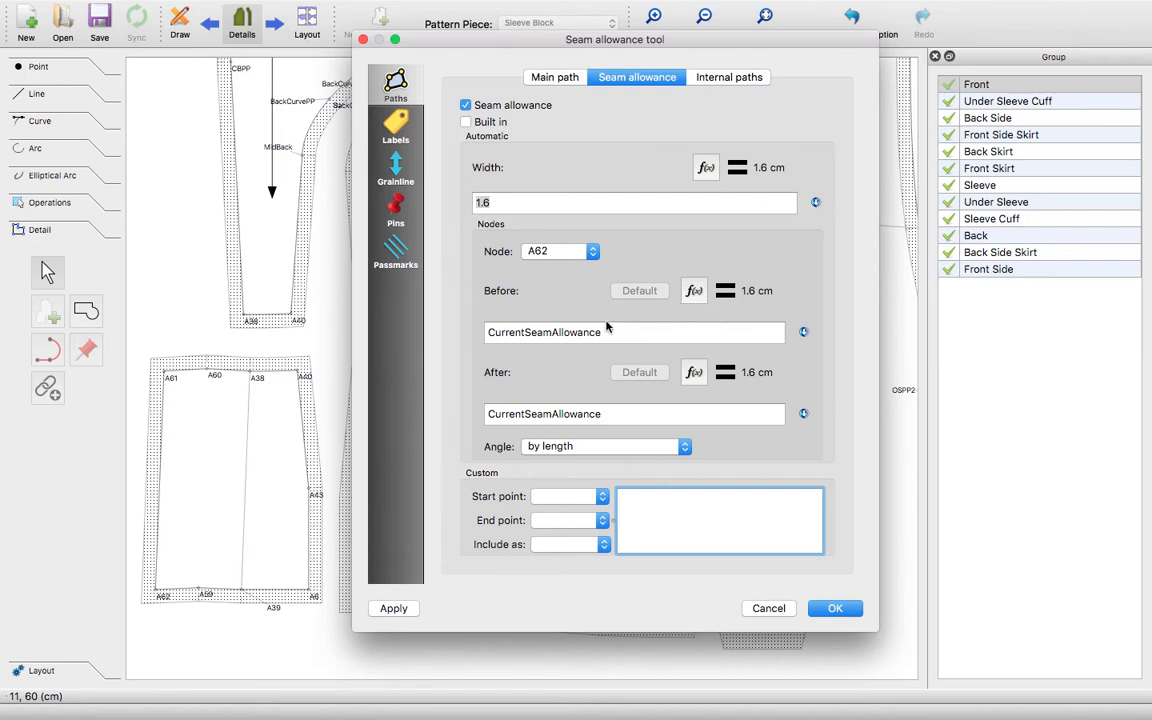
pyautogui.moveTo(681, 414); pyautogui.dragTo(352, 421)
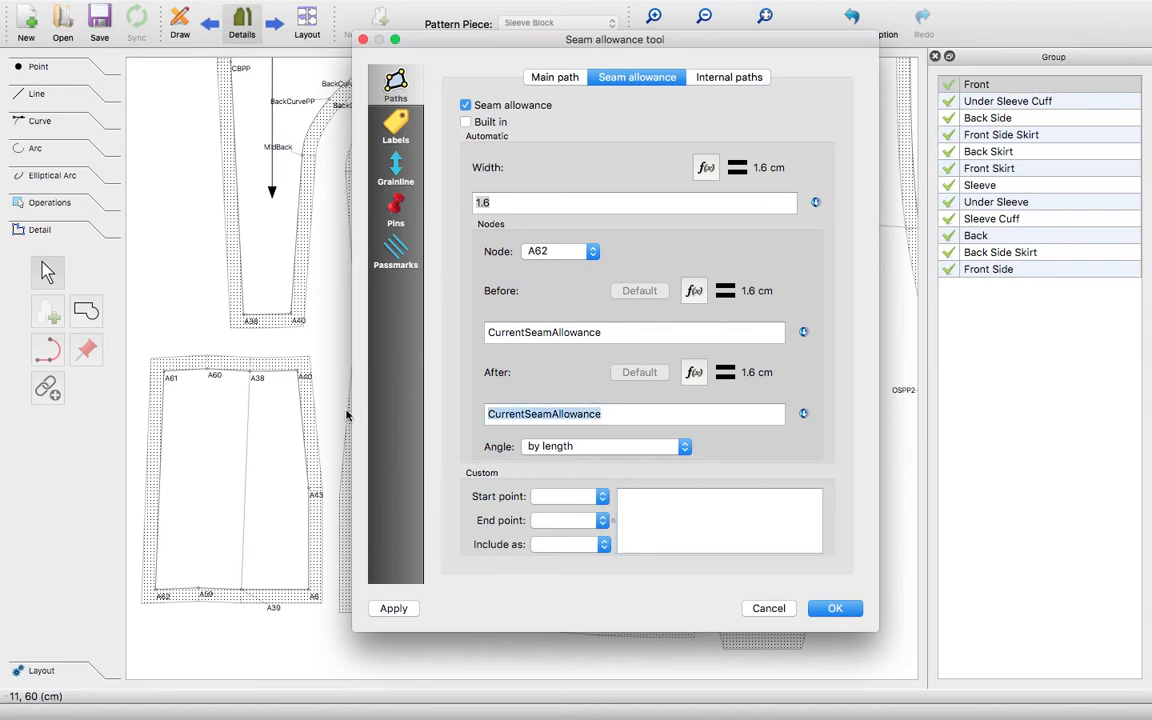
pyautogui.write('0')
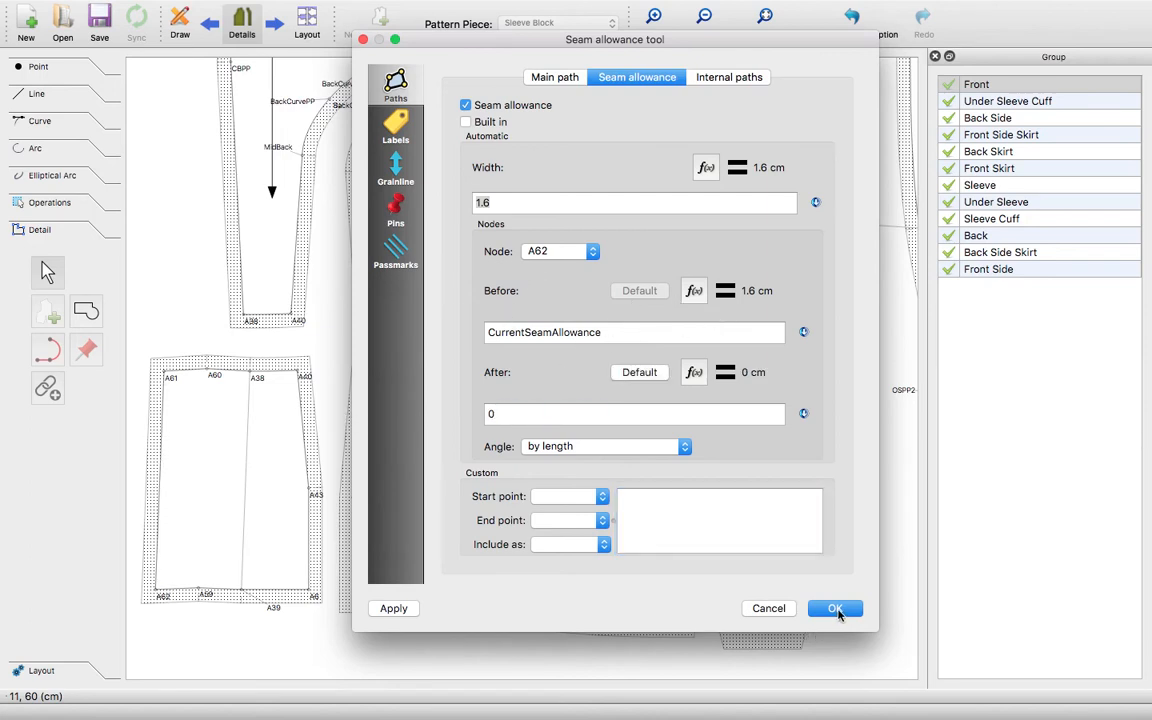
# - Save the back skirt's seam allowance options and move its A39 label inside the piece, just above the hem
pyautogui.click(836, 610)
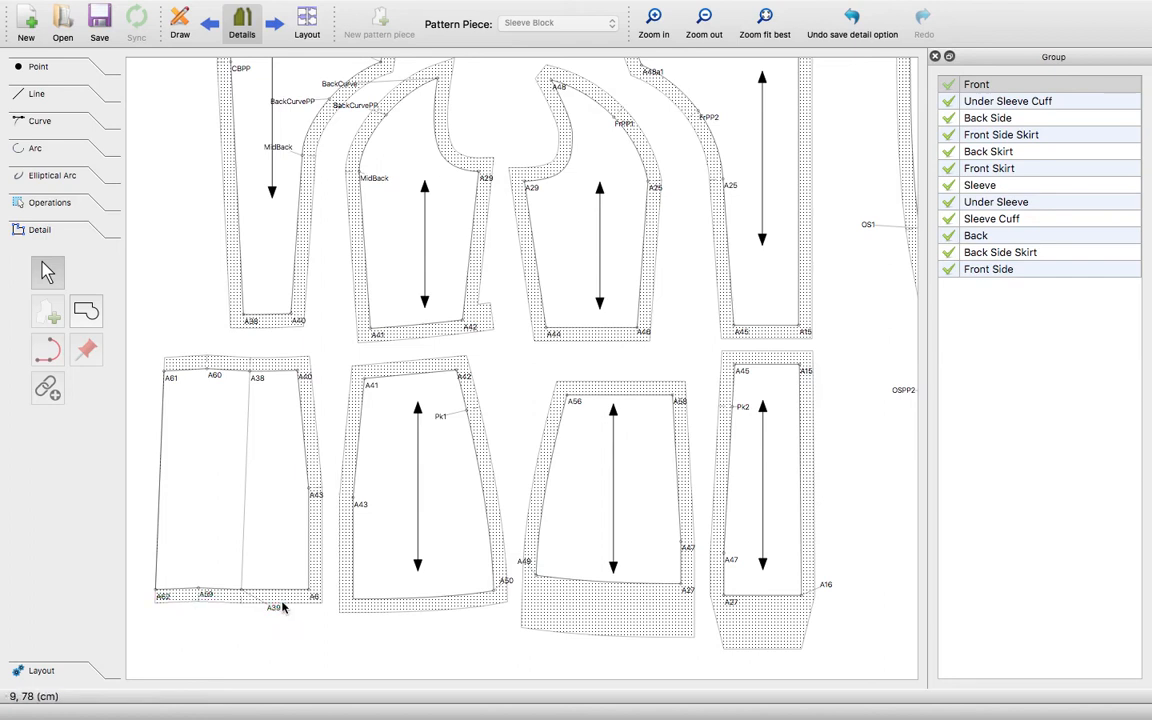
pyautogui.moveTo(279, 607); pyautogui.dragTo(276, 568)
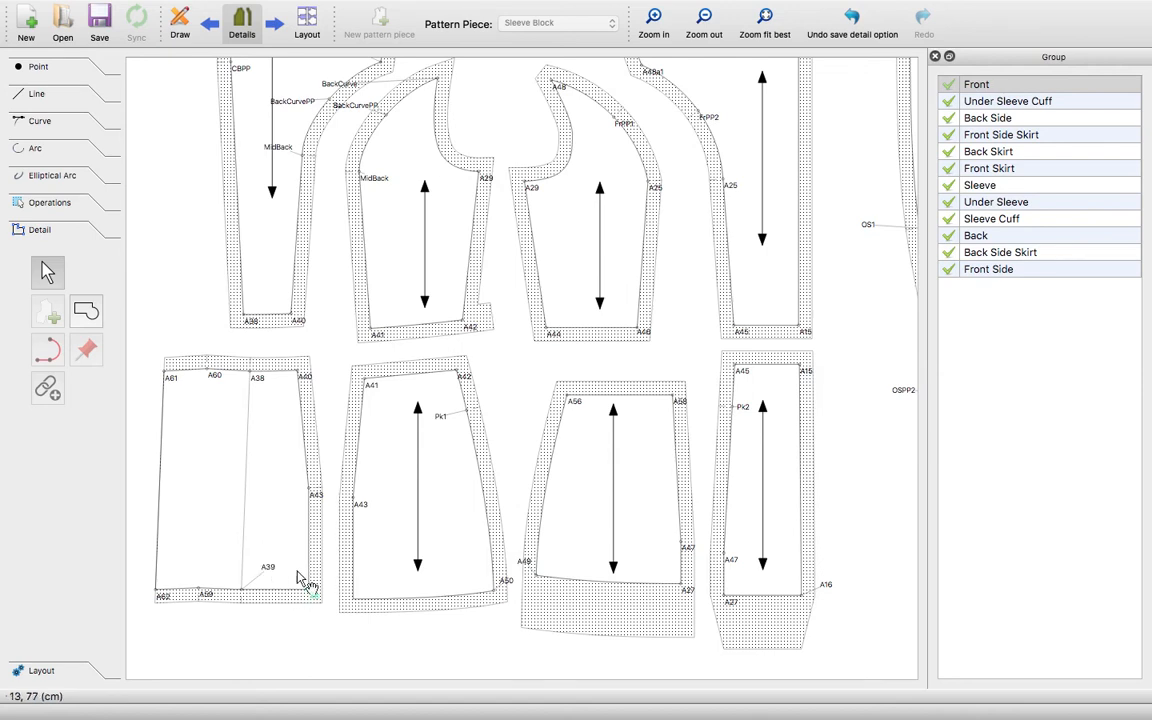
pyautogui.rightClick(292, 570)
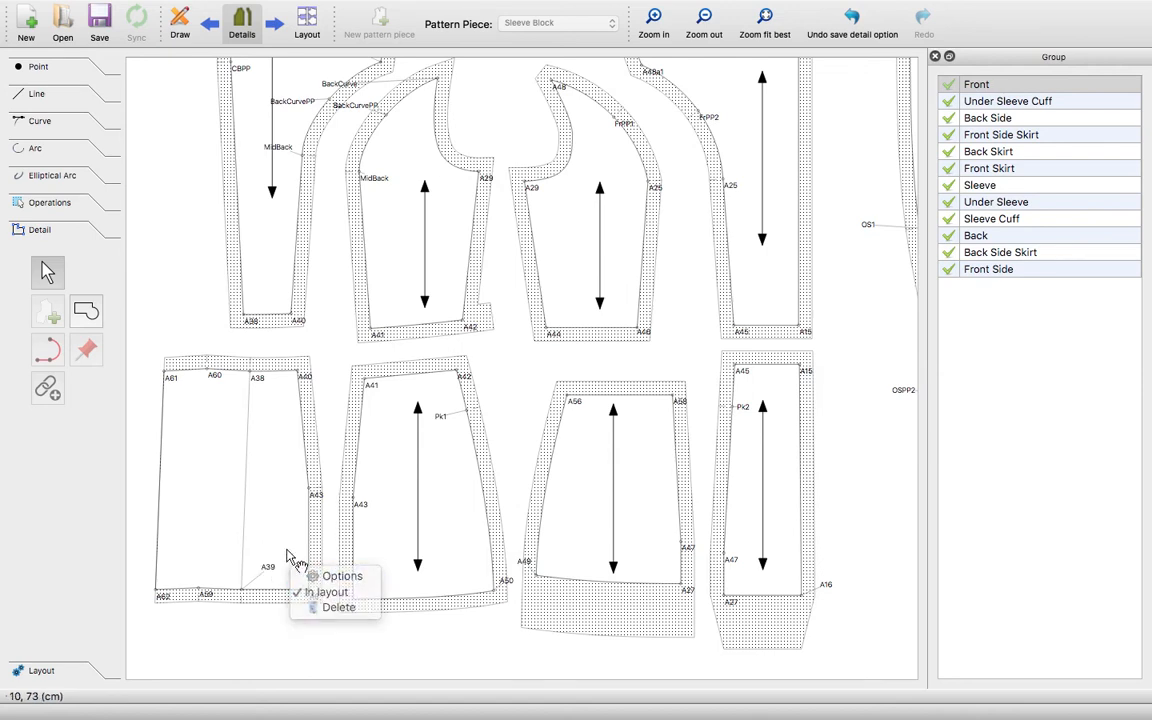
pyautogui.click(287, 550)
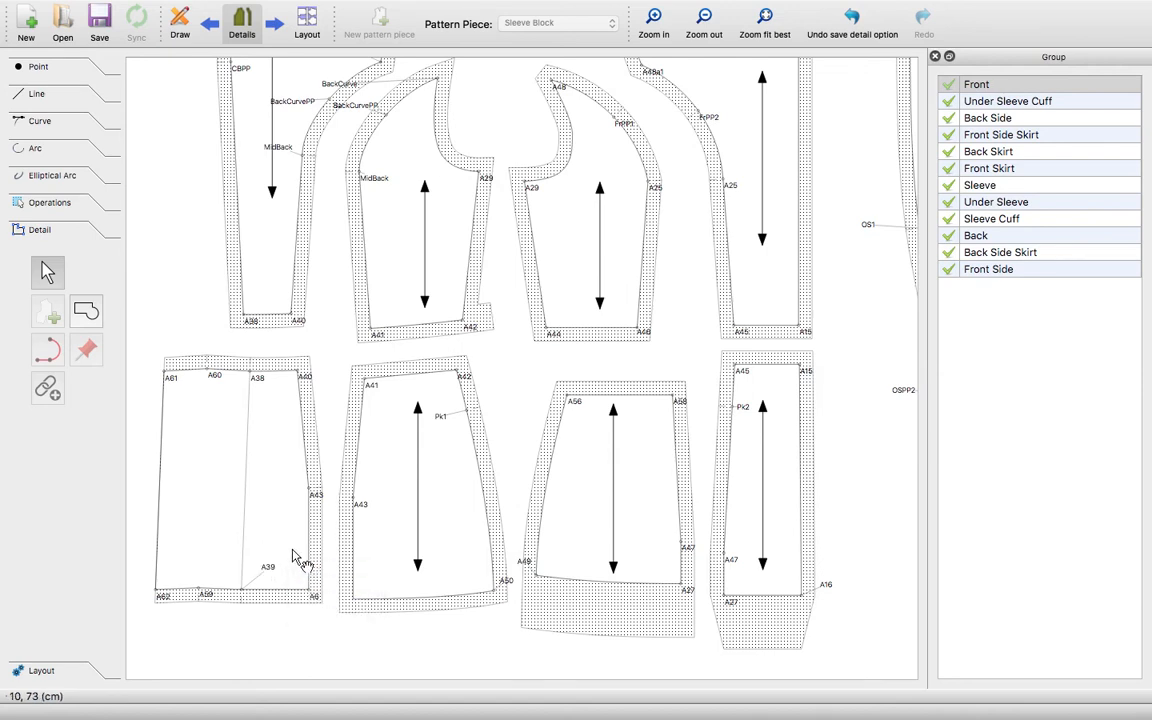
pyautogui.click(407, 590)
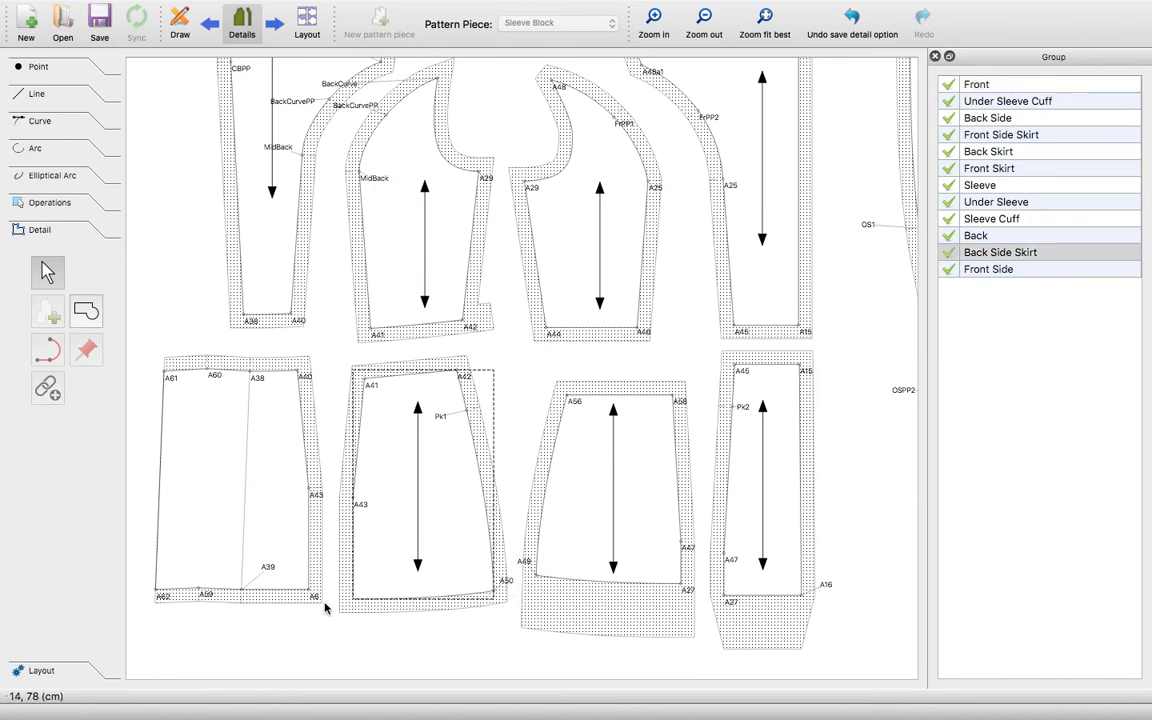
pyautogui.moveTo(407, 602); pyautogui.dragTo(408, 603)
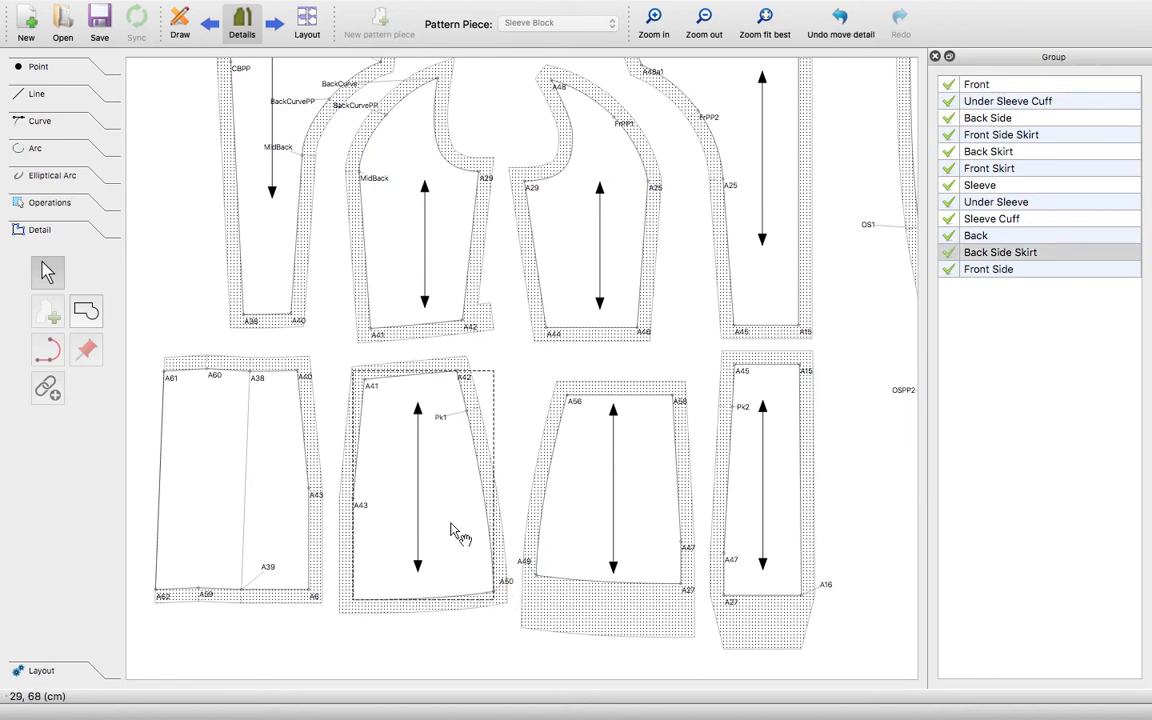
pyautogui.click(516, 431)
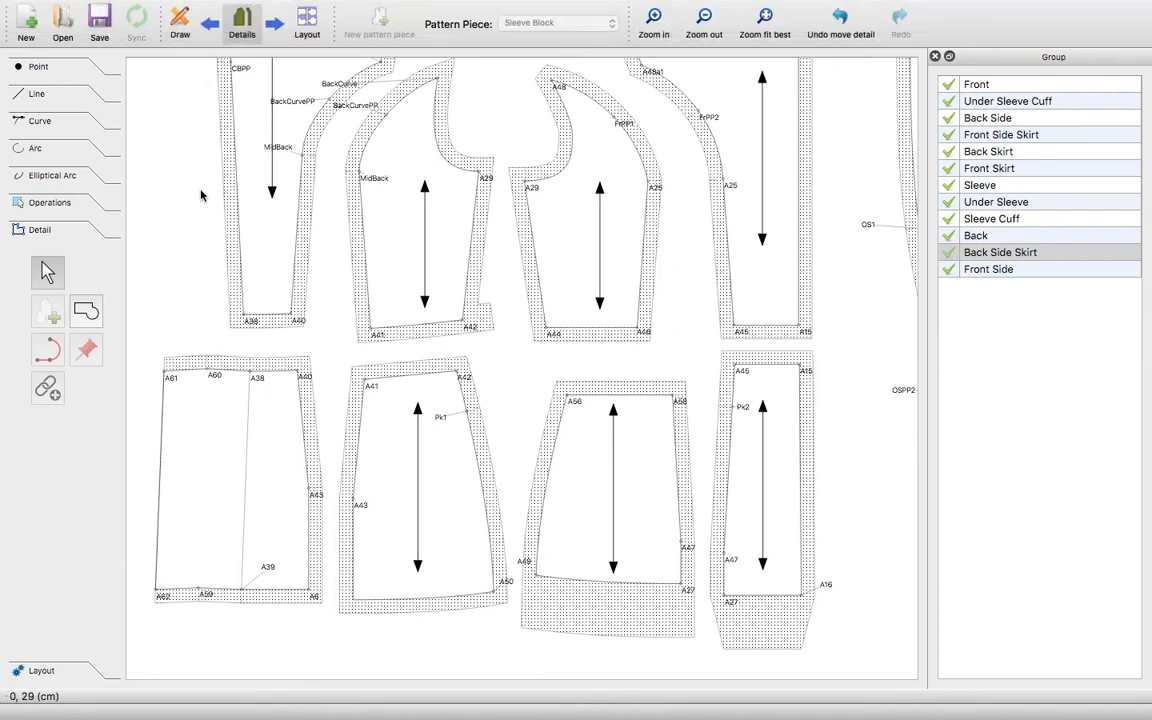
pyautogui.click(379, 581)
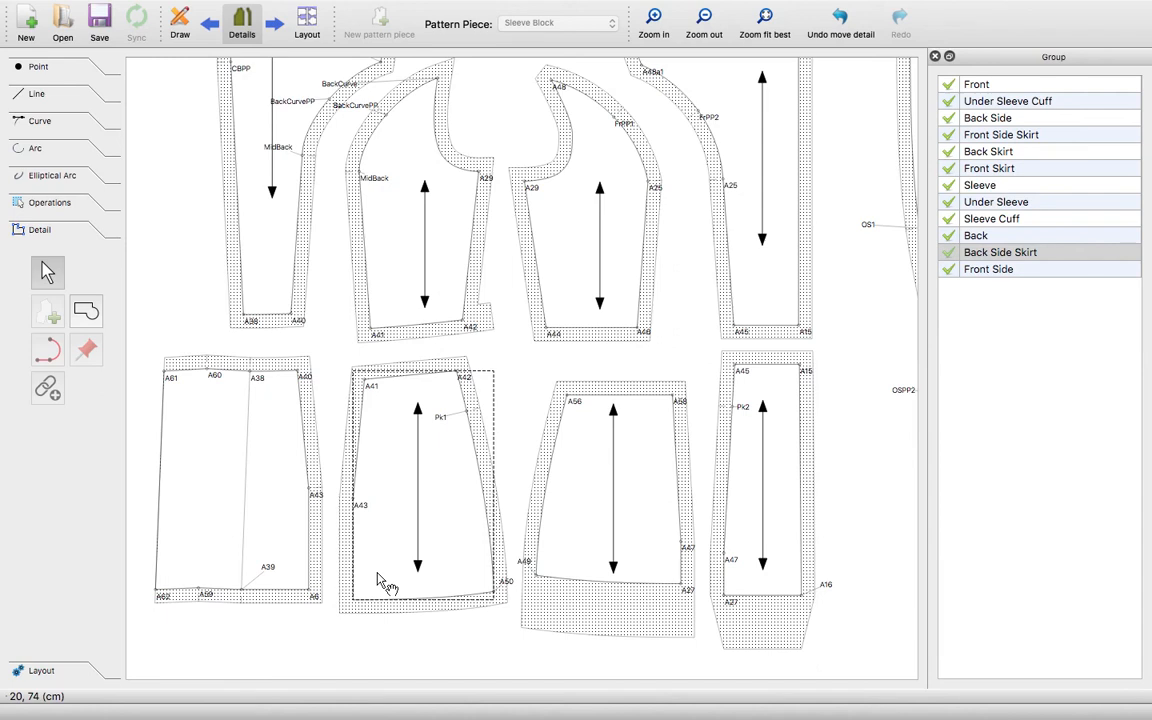
pyautogui.click(188, 178)
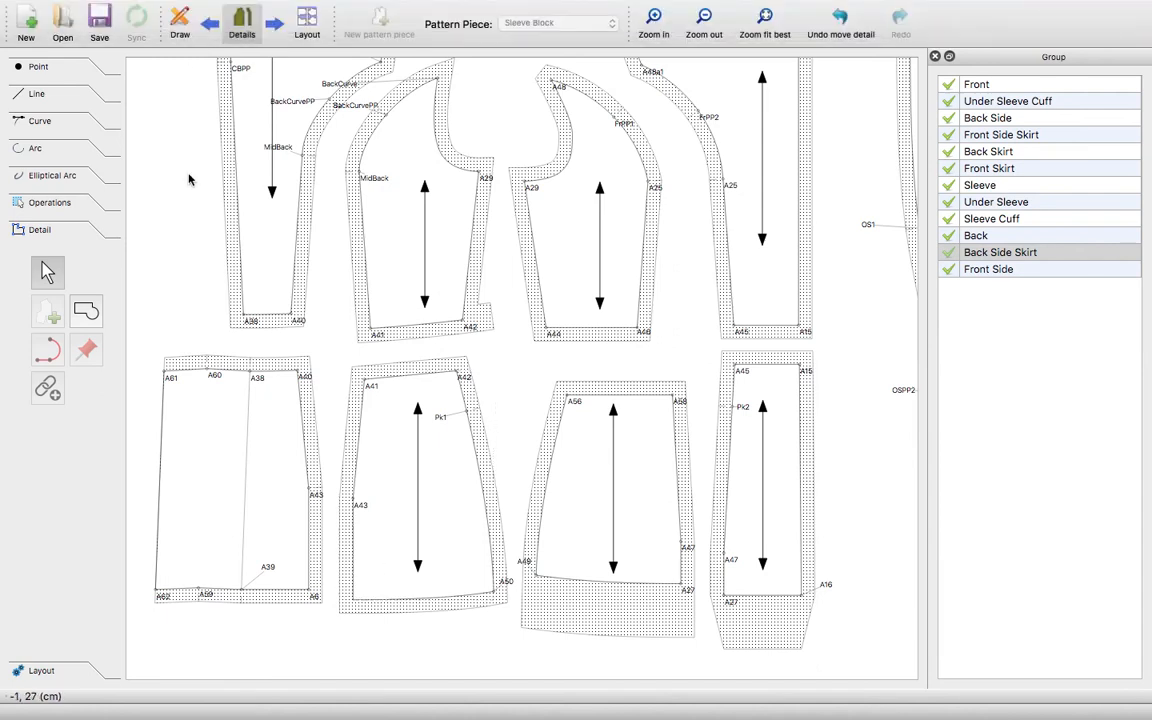
pyautogui.click(179, 24)
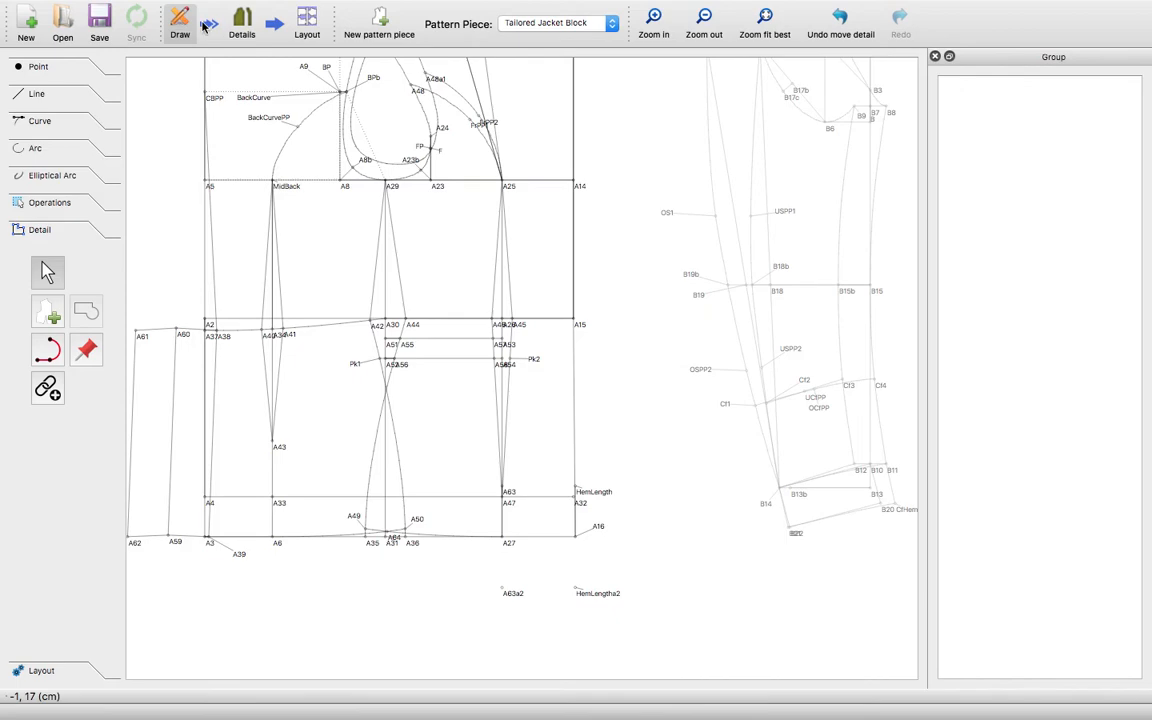
pyautogui.click(240, 24)
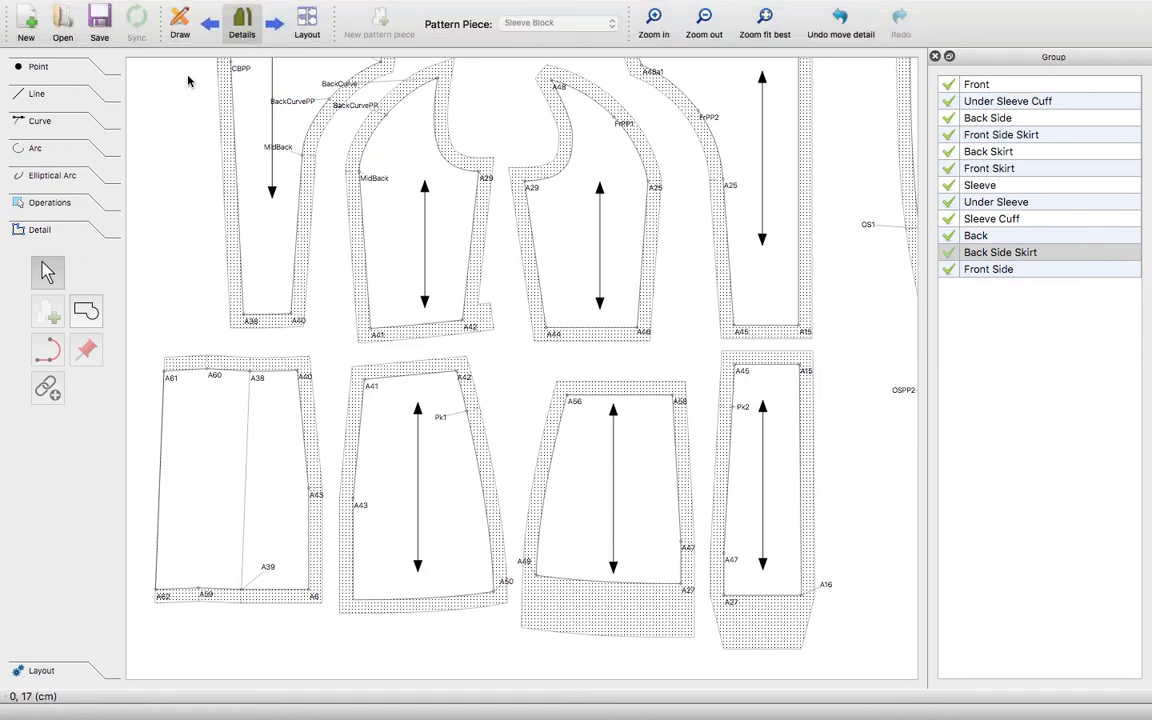
# - Insert node A6 from the Tailored Jacket Block draft into the Back Side Skirt piece
pyautogui.click(179, 24)
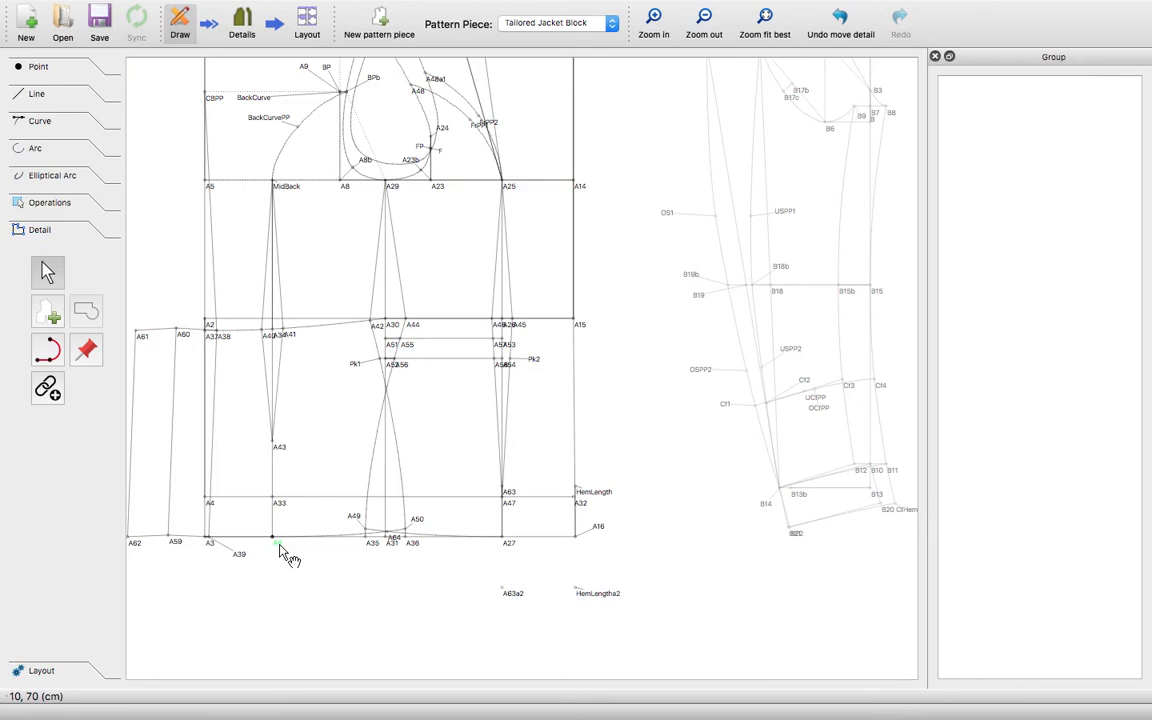
pyautogui.click(52, 392)
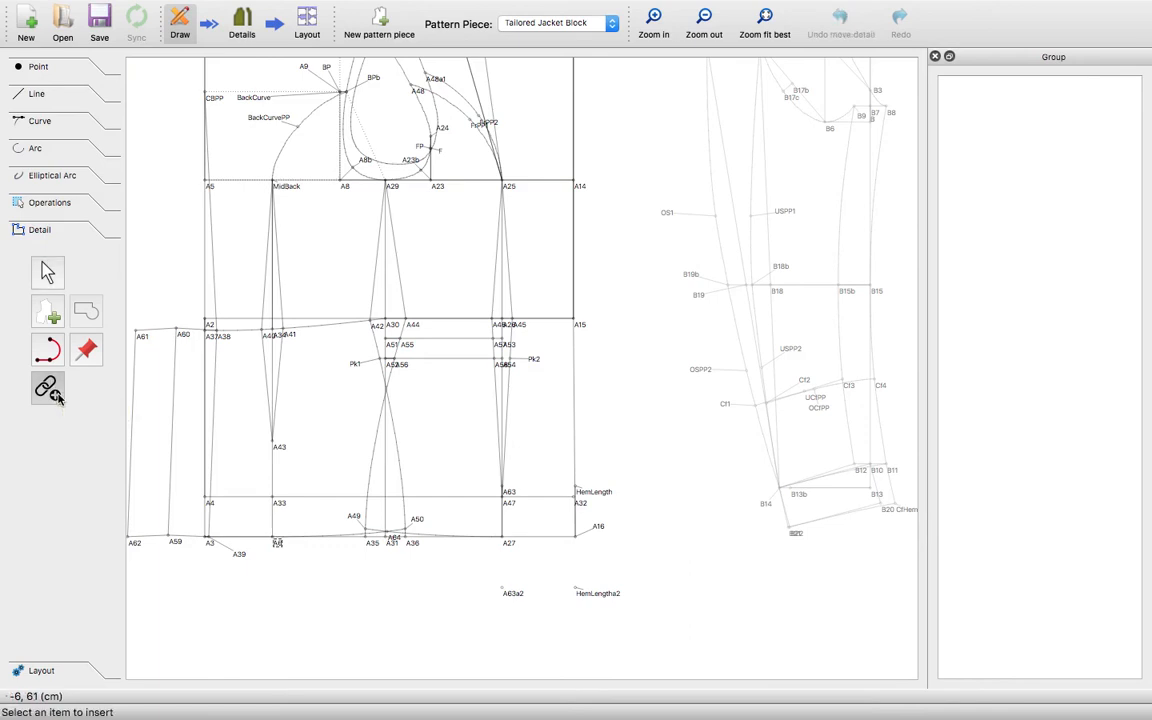
pyautogui.click(279, 546)
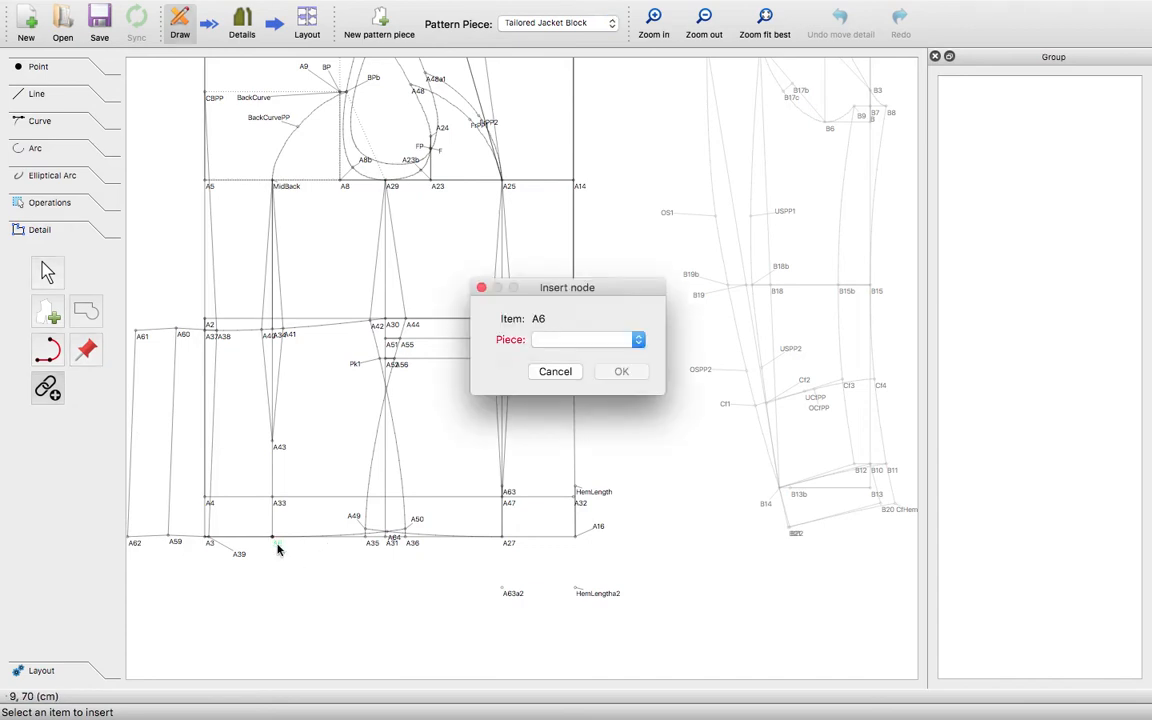
pyautogui.click(639, 340)
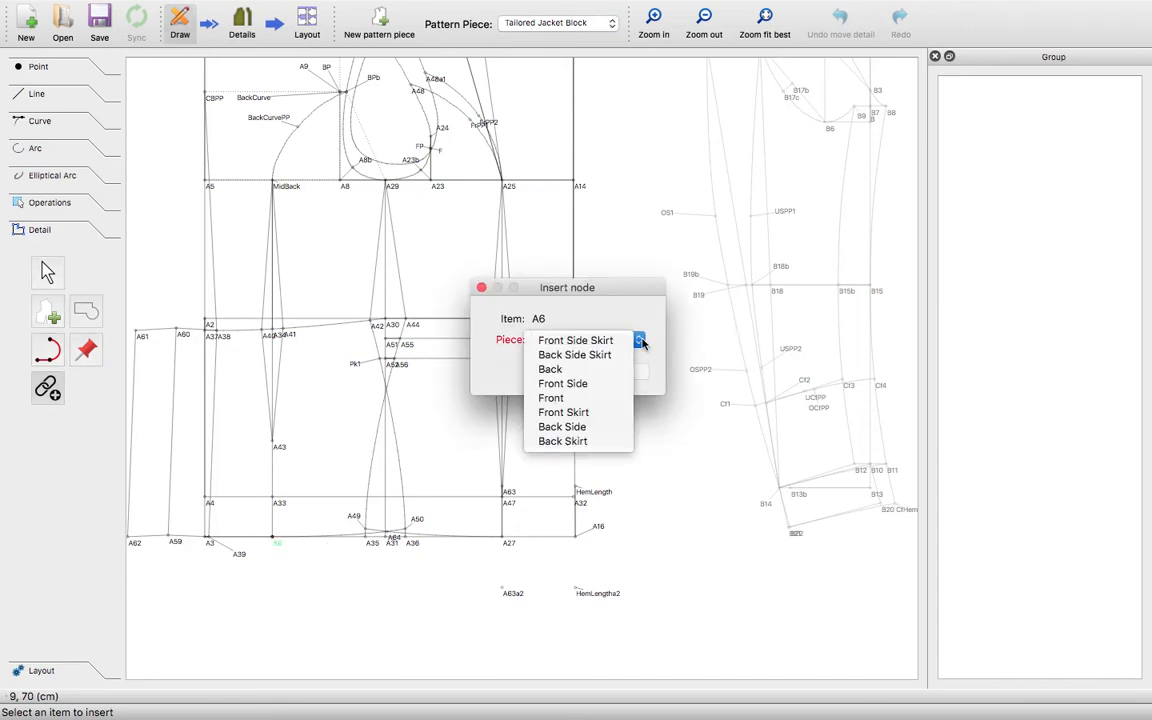
pyautogui.click(603, 356)
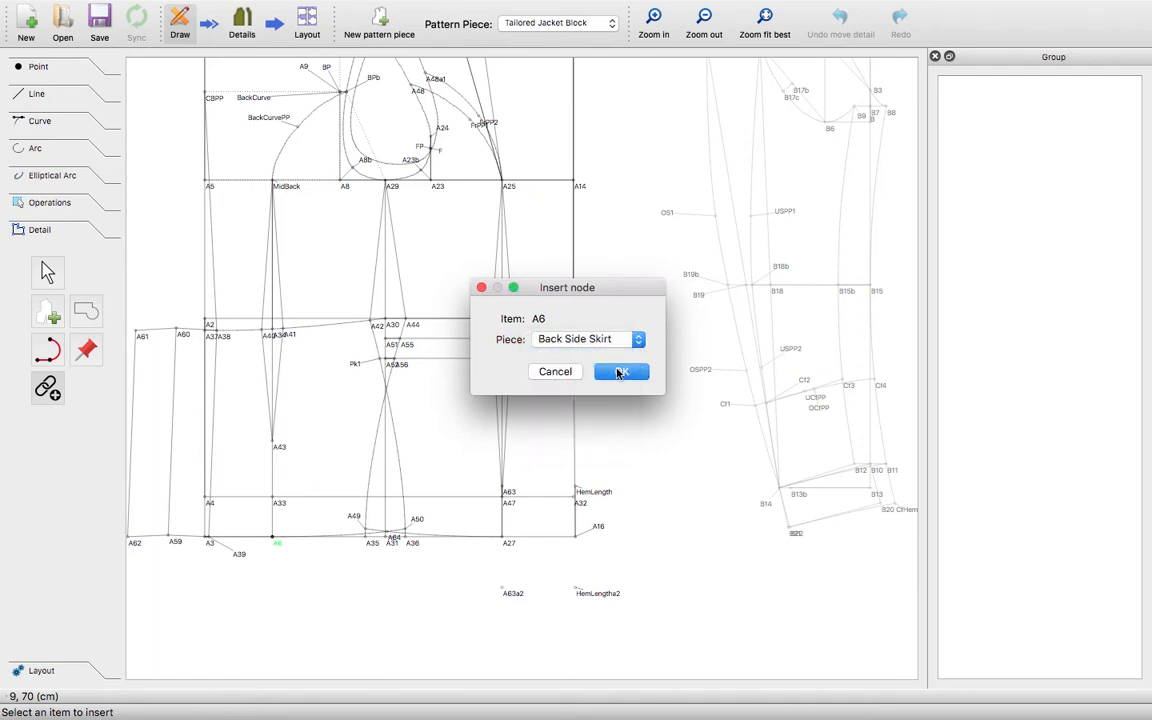
pyautogui.click(620, 372)
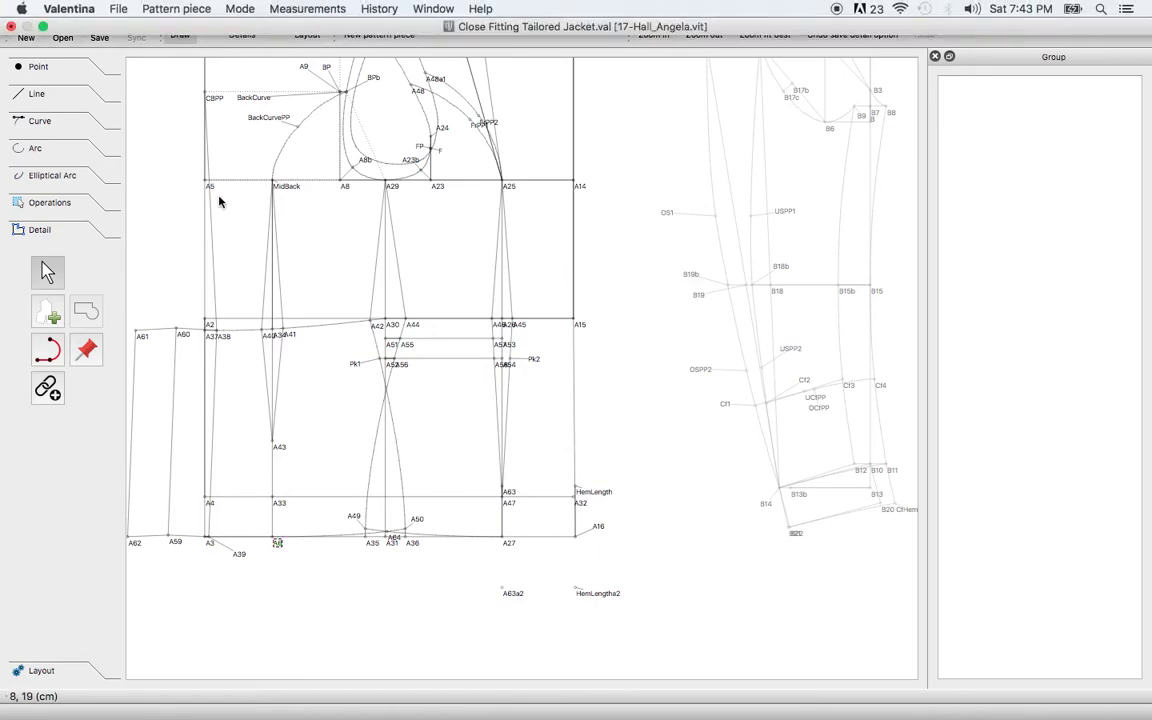
# - Reorder the Back Side Skirt's main path so node A6 sits between Spl_A6_A50 and A43
pyautogui.click(233, 30)
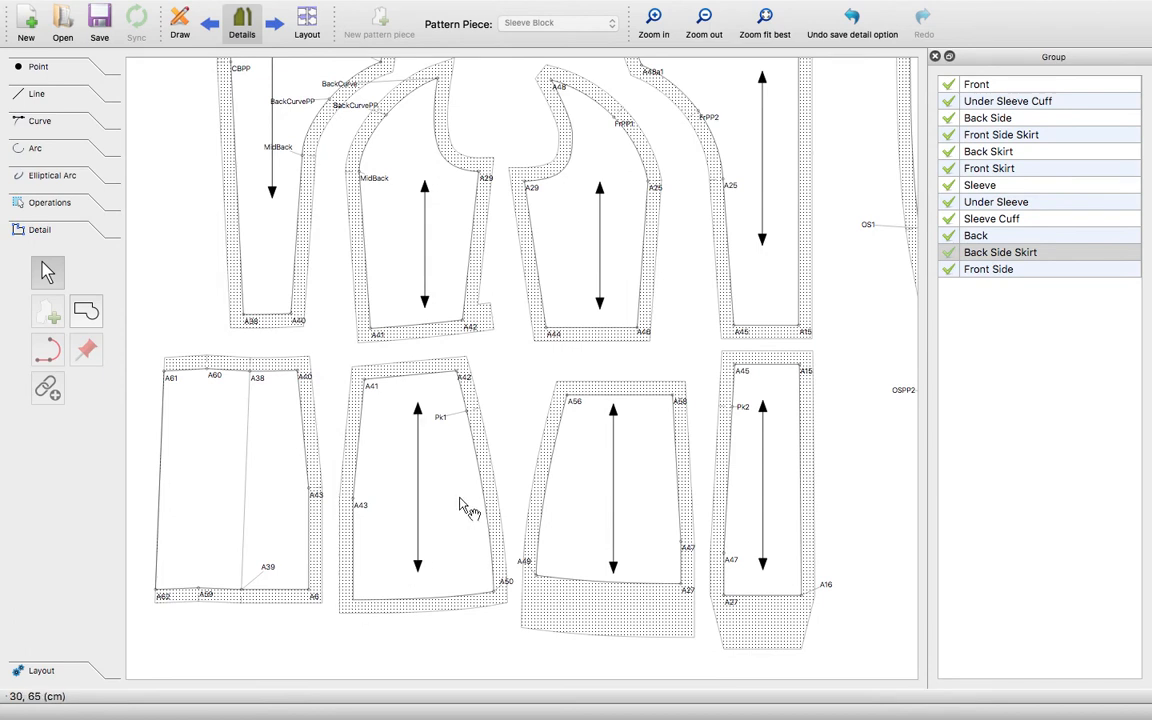
pyautogui.rightClick(432, 519)
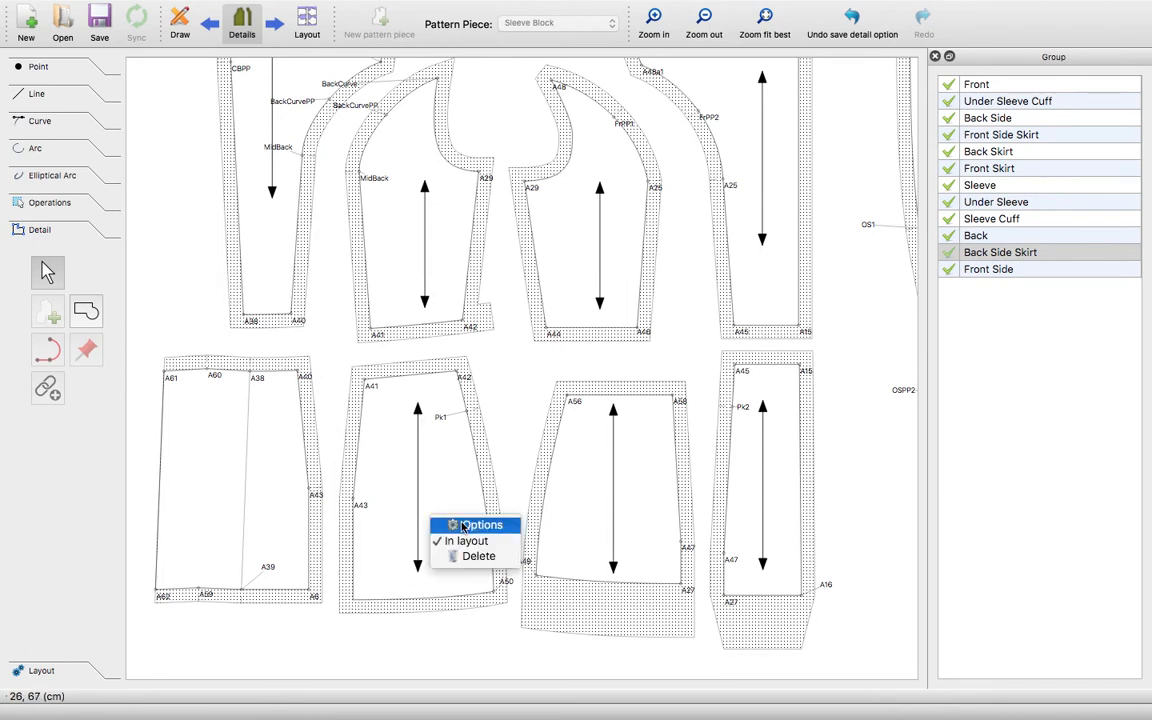
pyautogui.click(465, 525)
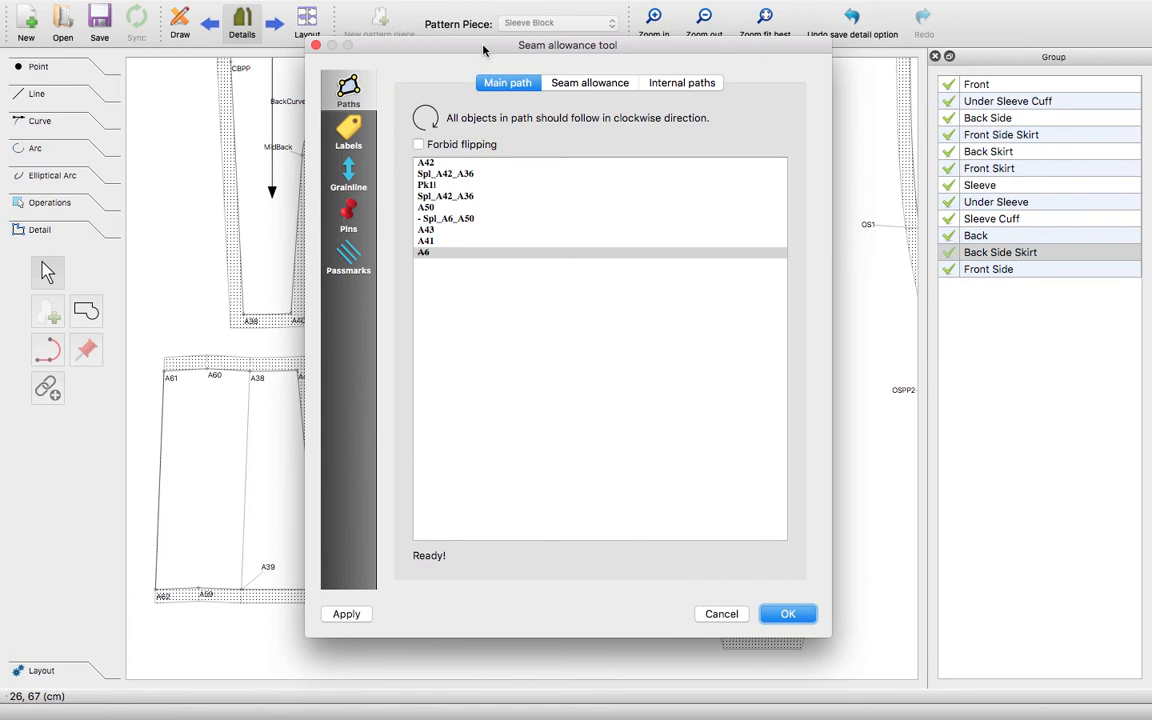
pyautogui.moveTo(436, 44); pyautogui.dragTo(614, 50)
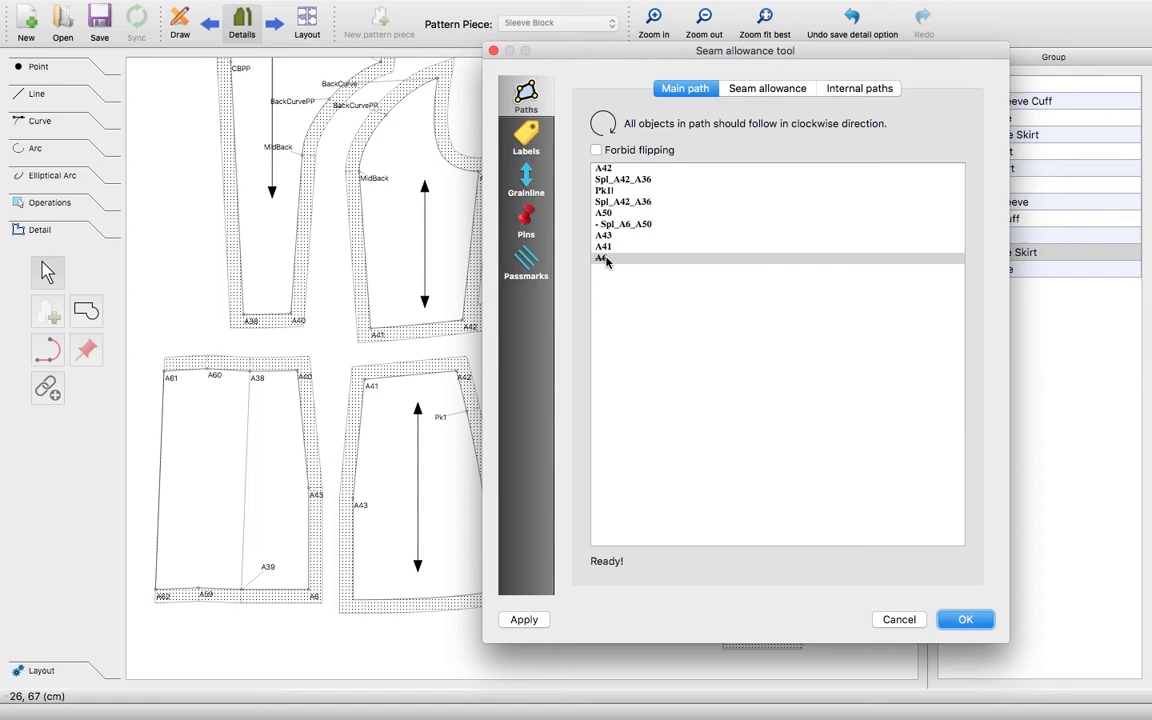
pyautogui.moveTo(660, 52); pyautogui.dragTo(754, 58)
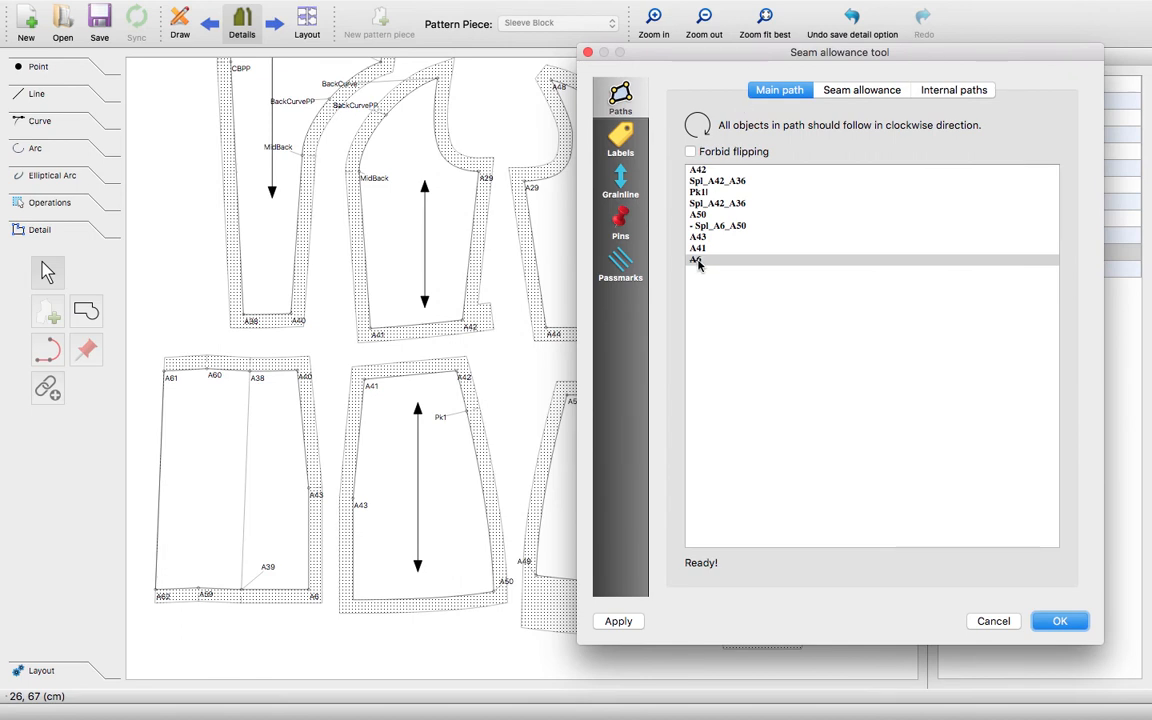
pyautogui.moveTo(698, 264); pyautogui.dragTo(703, 241)
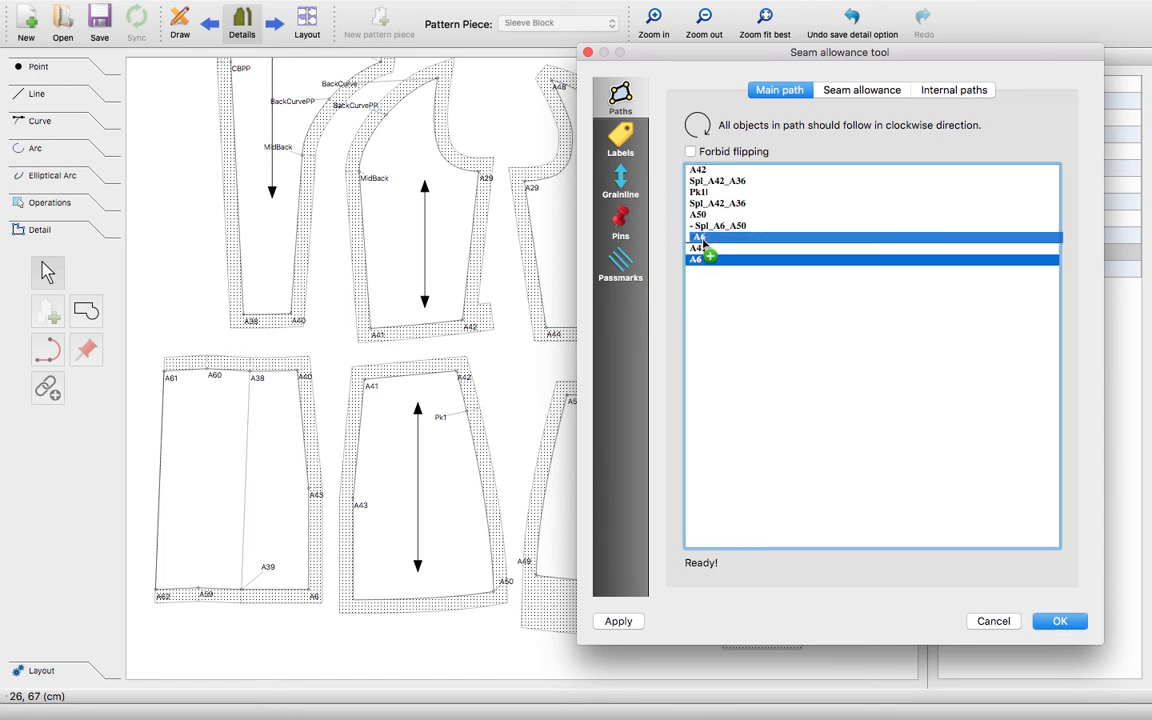
pyautogui.moveTo(702, 242); pyautogui.dragTo(707, 237)
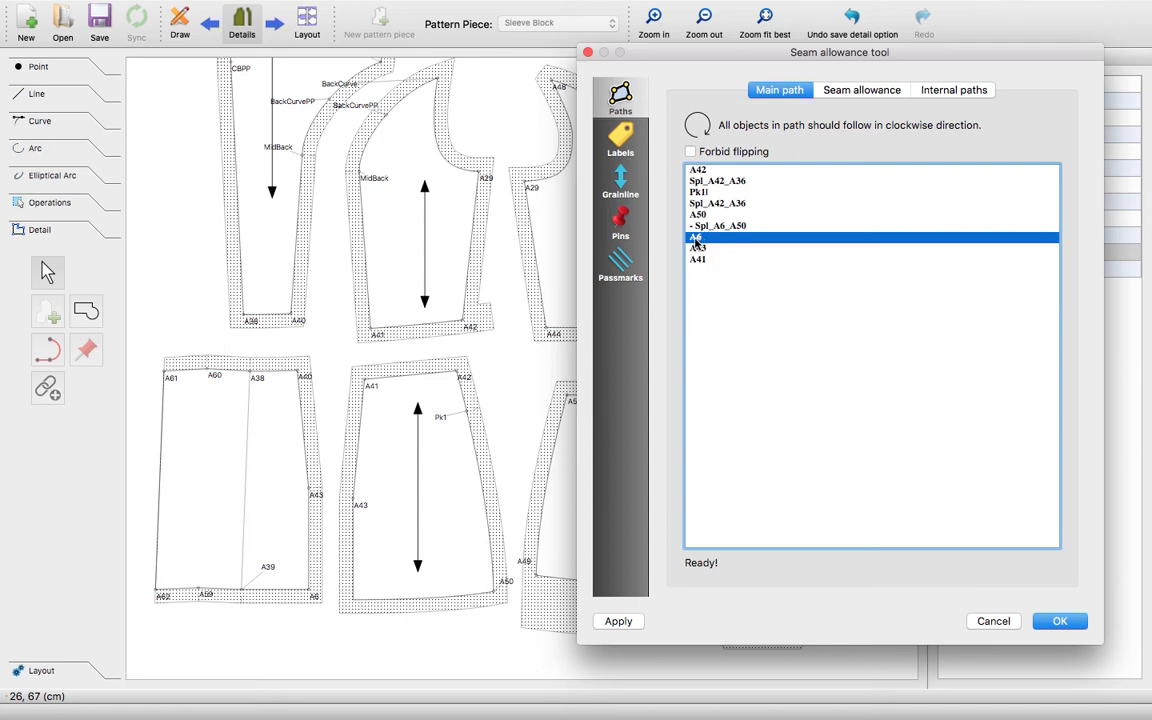
# - Remove the excluded status from node A6 in the Back Side Skirt's main path and save the piece options
pyautogui.rightClick(695, 241)
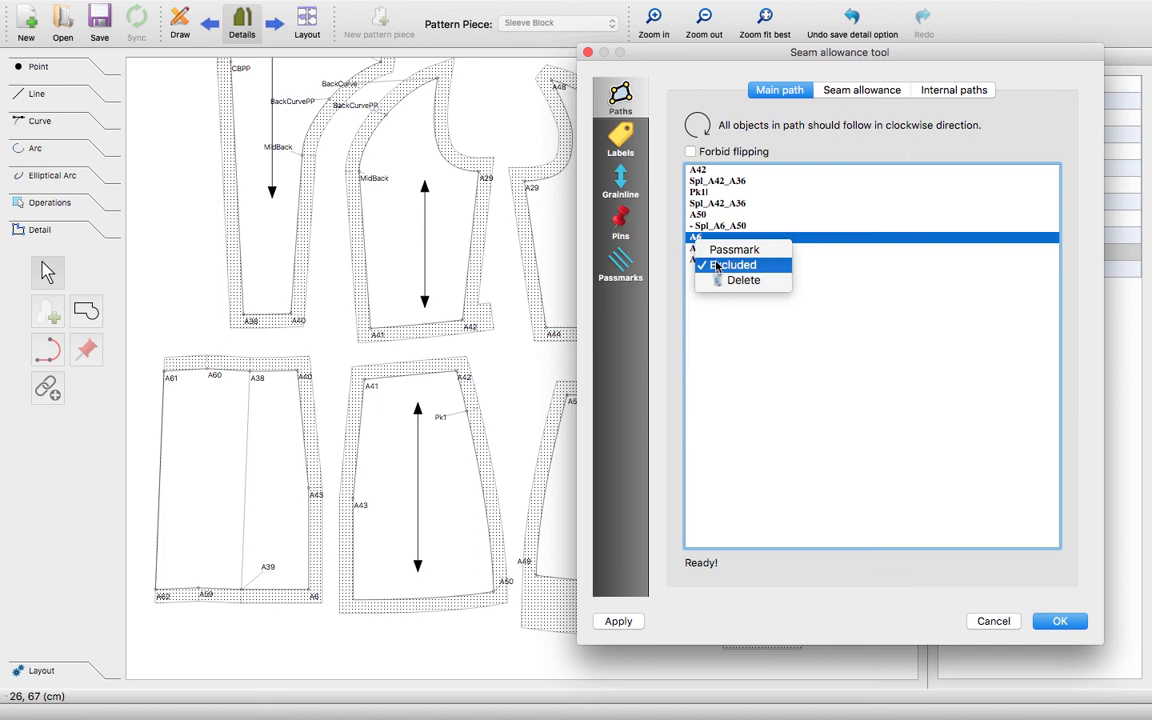
pyautogui.click(716, 266)
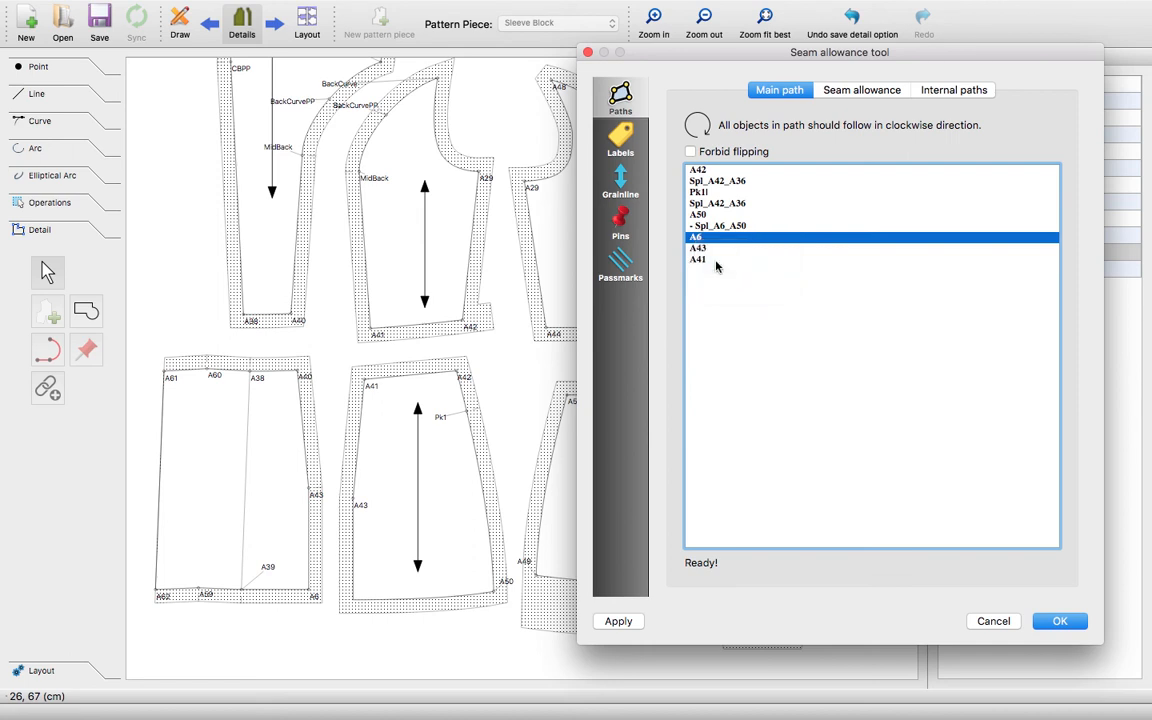
pyautogui.click(1060, 622)
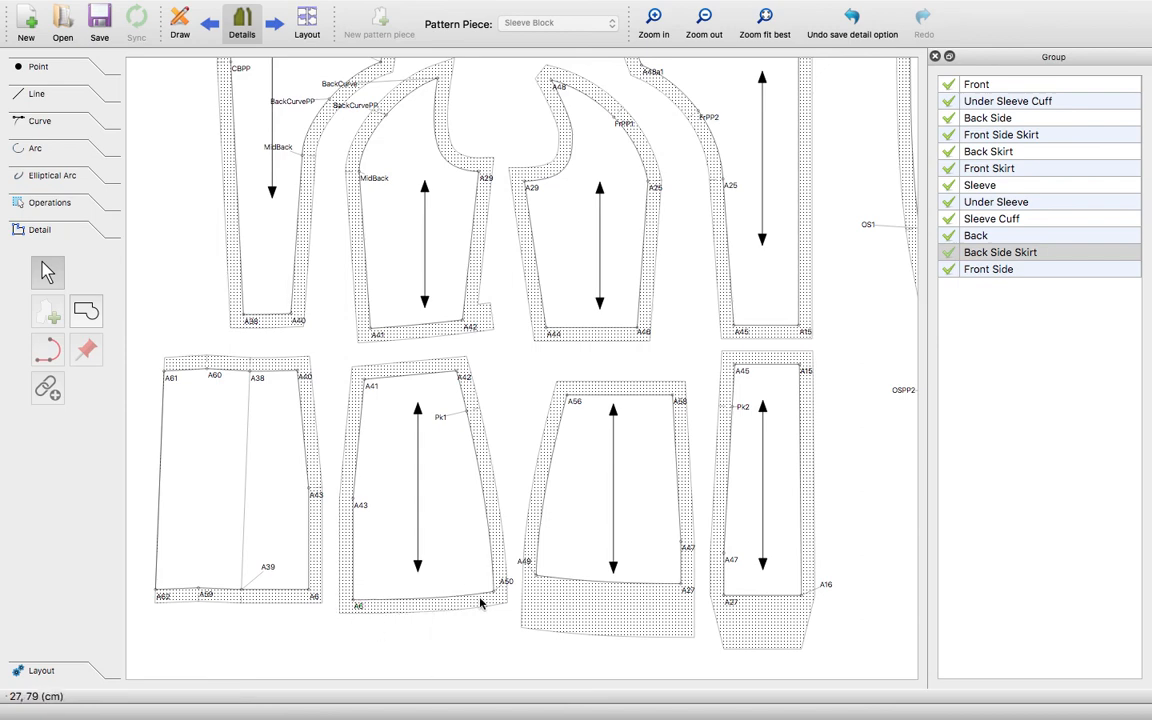
pyautogui.scroll(2, 465, 548)
pyautogui.rightClick(463, 548)
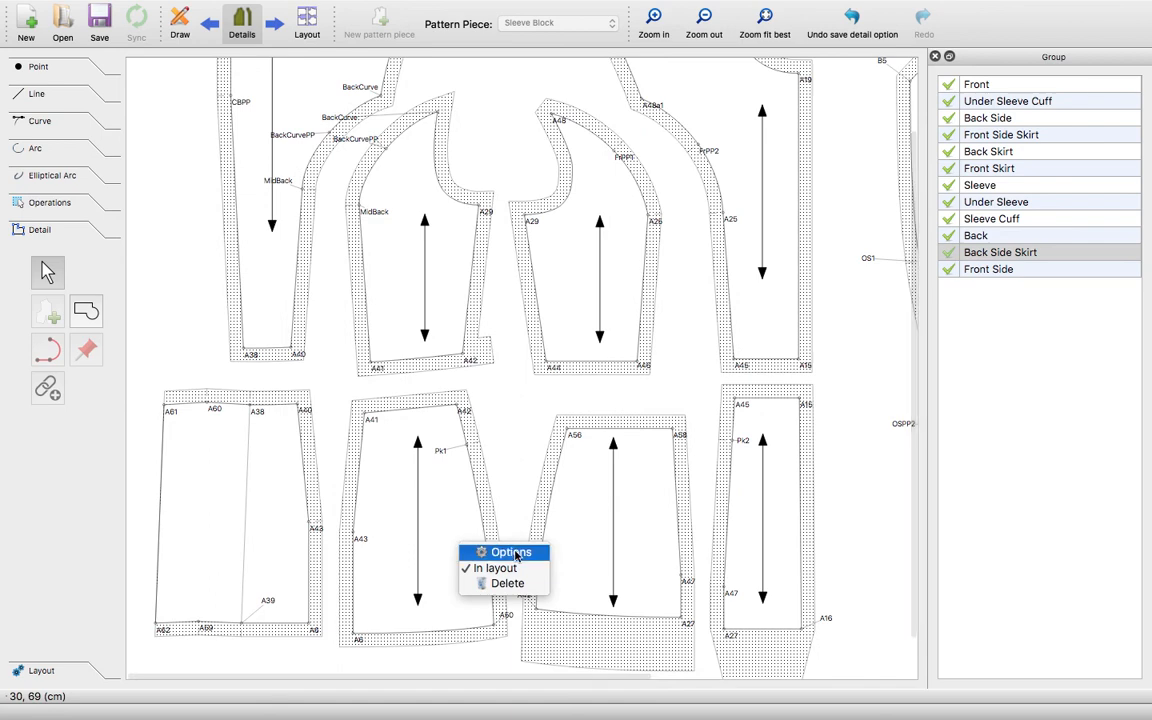
pyautogui.click(472, 546)
pyautogui.click(586, 85)
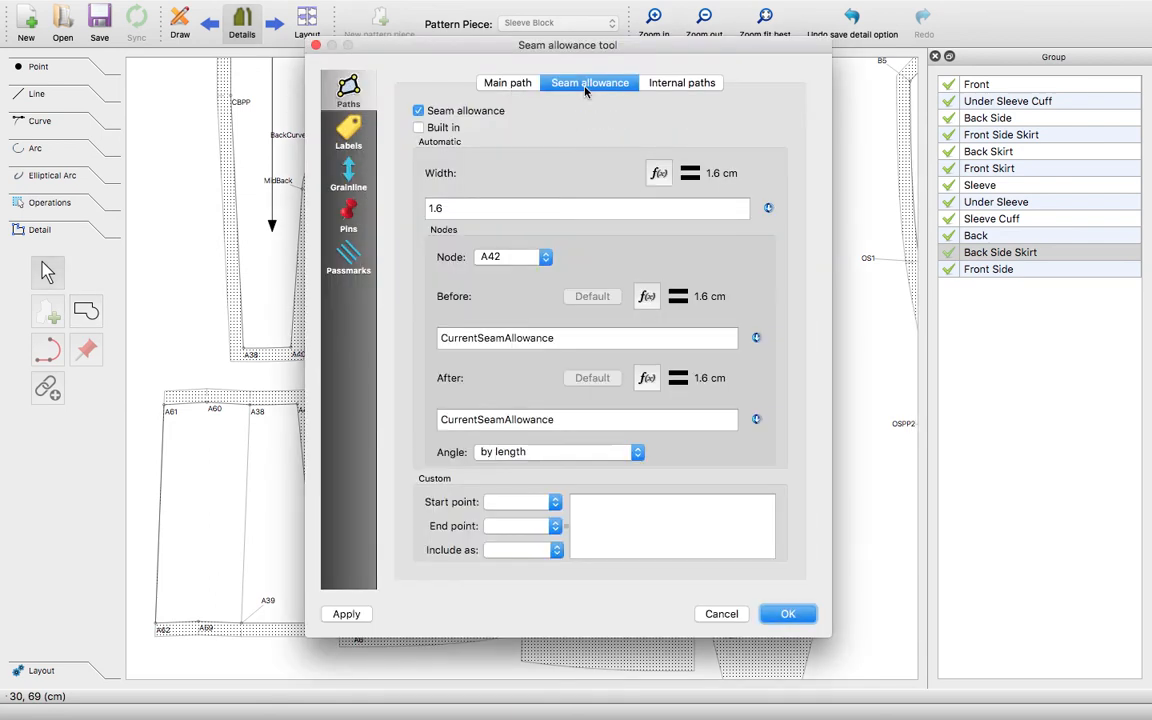
pyautogui.moveTo(605, 47); pyautogui.dragTo(790, 11)
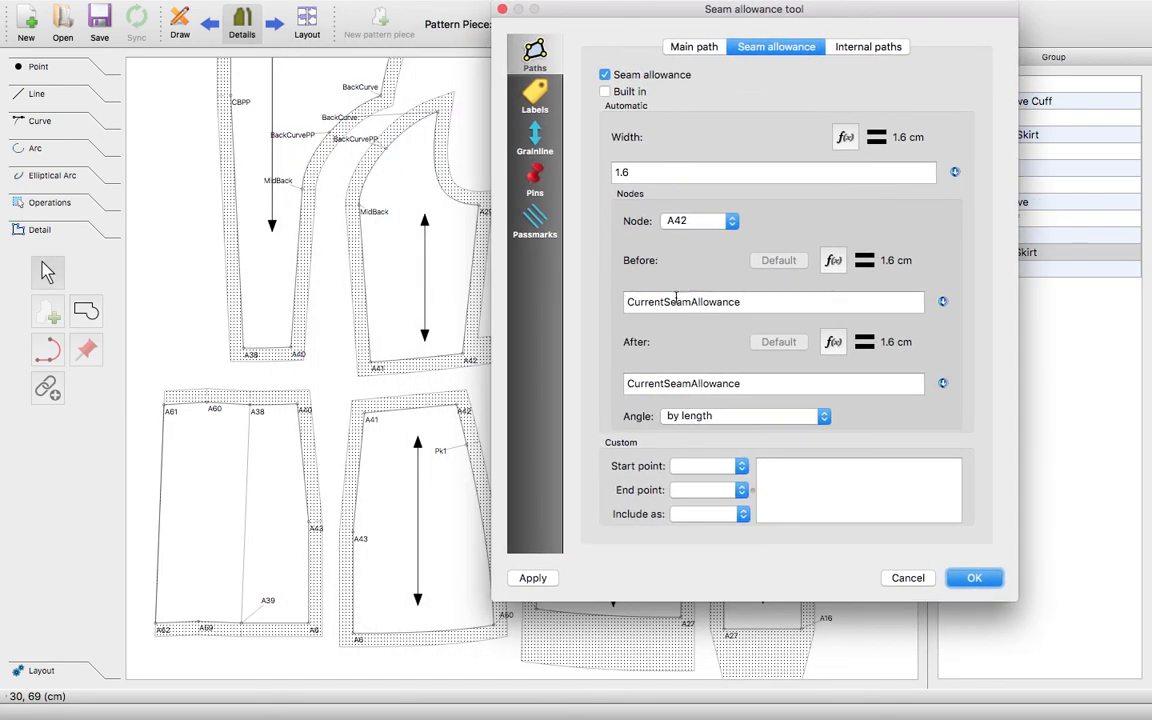
pyautogui.click(731, 222)
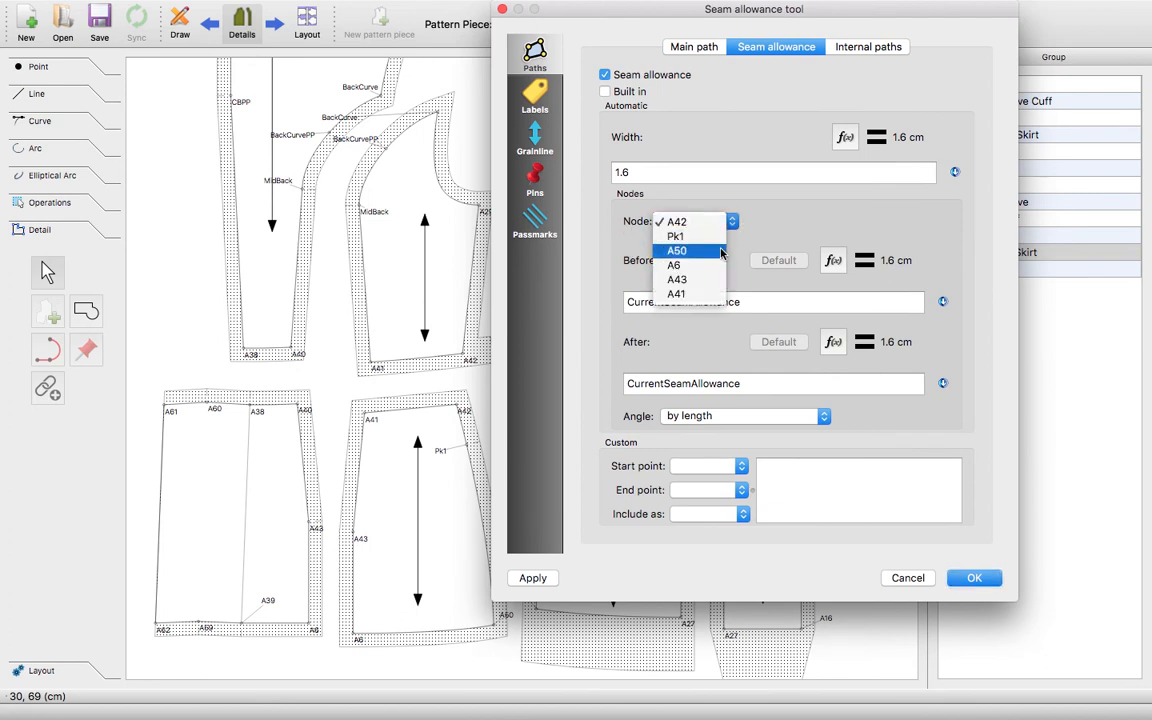
pyautogui.click(721, 251)
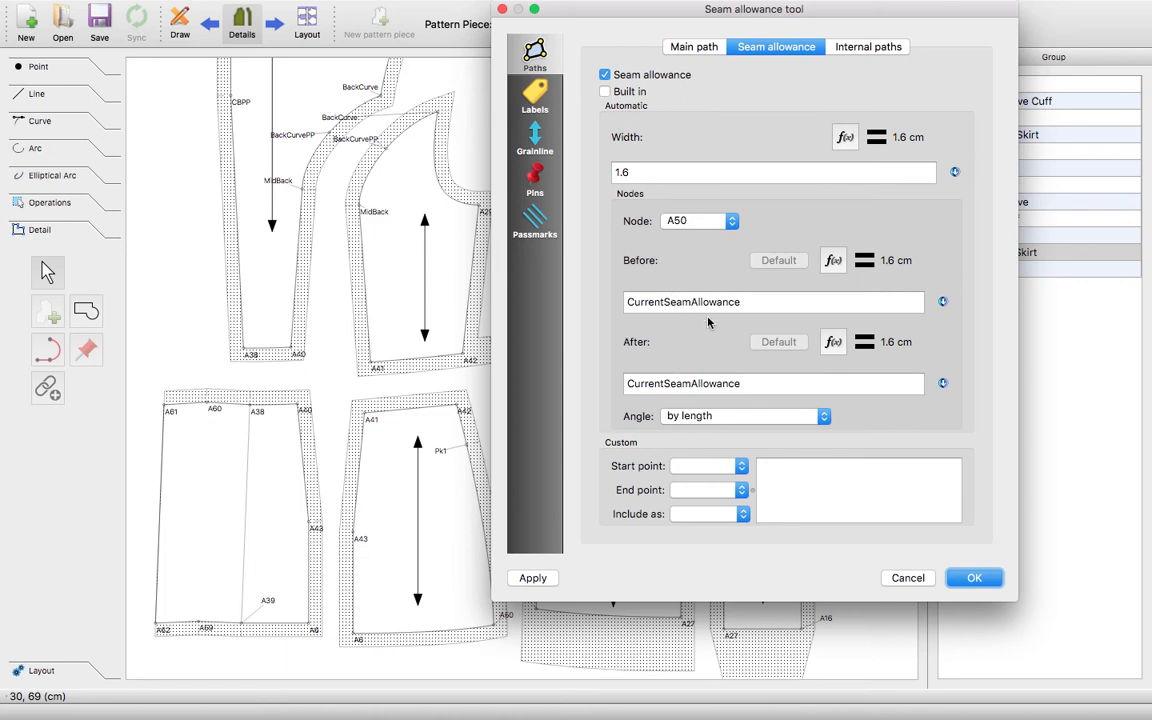
pyautogui.moveTo(755, 383); pyautogui.dragTo(583, 365)
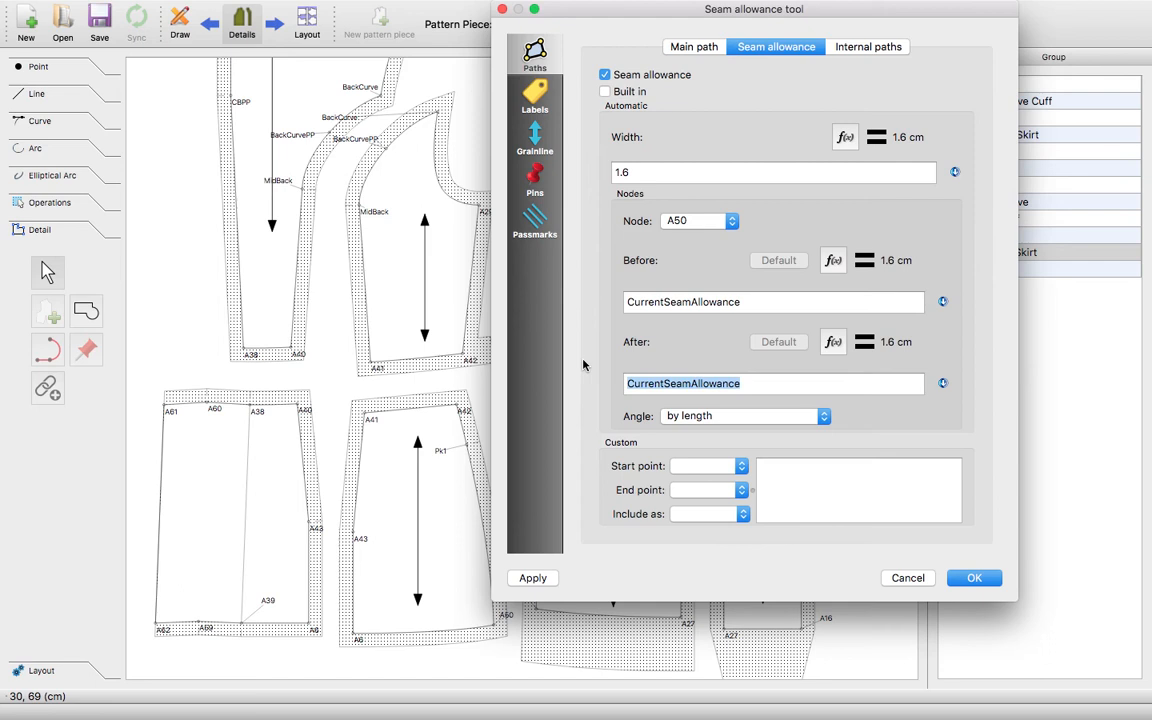
pyautogui.press('BackSpace')
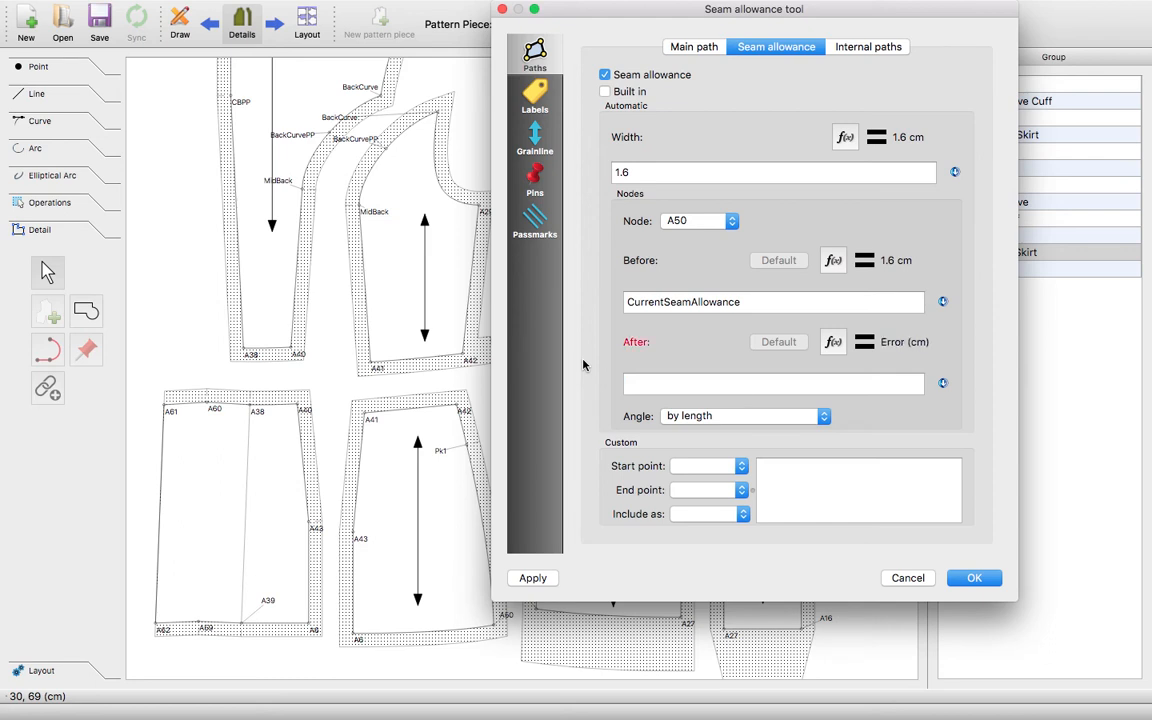
pyautogui.click(832, 343)
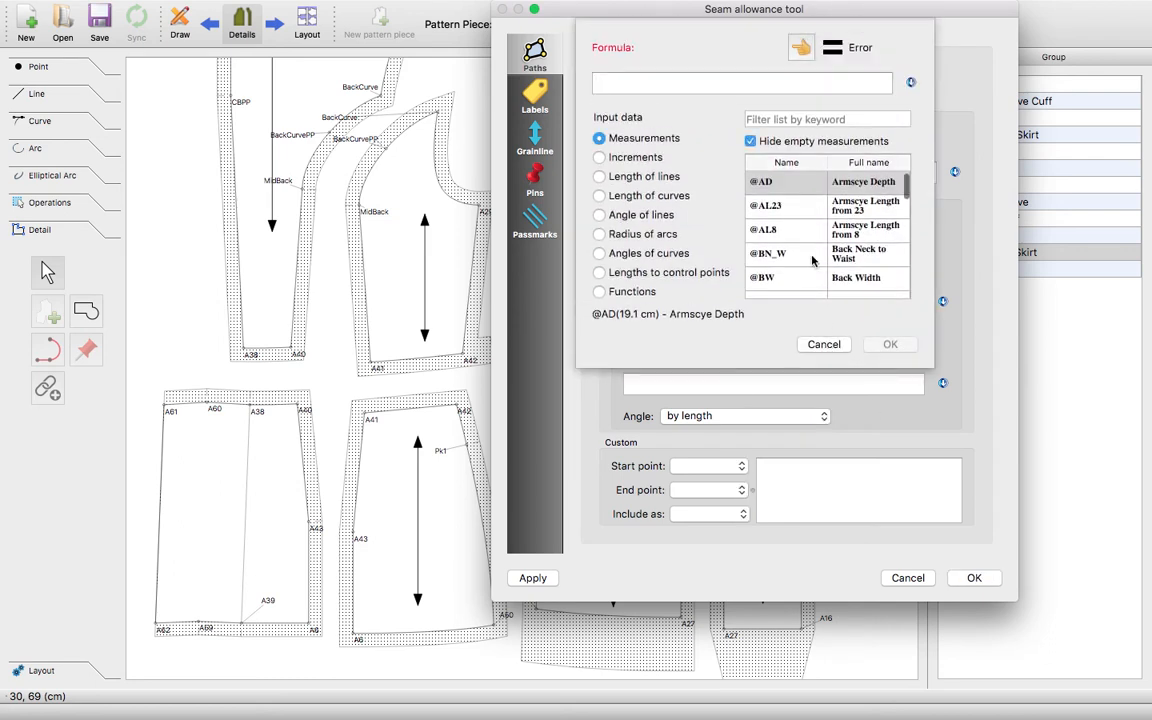
pyautogui.scroll(-3, 816, 257)
pyautogui.scroll(-1, 813, 261)
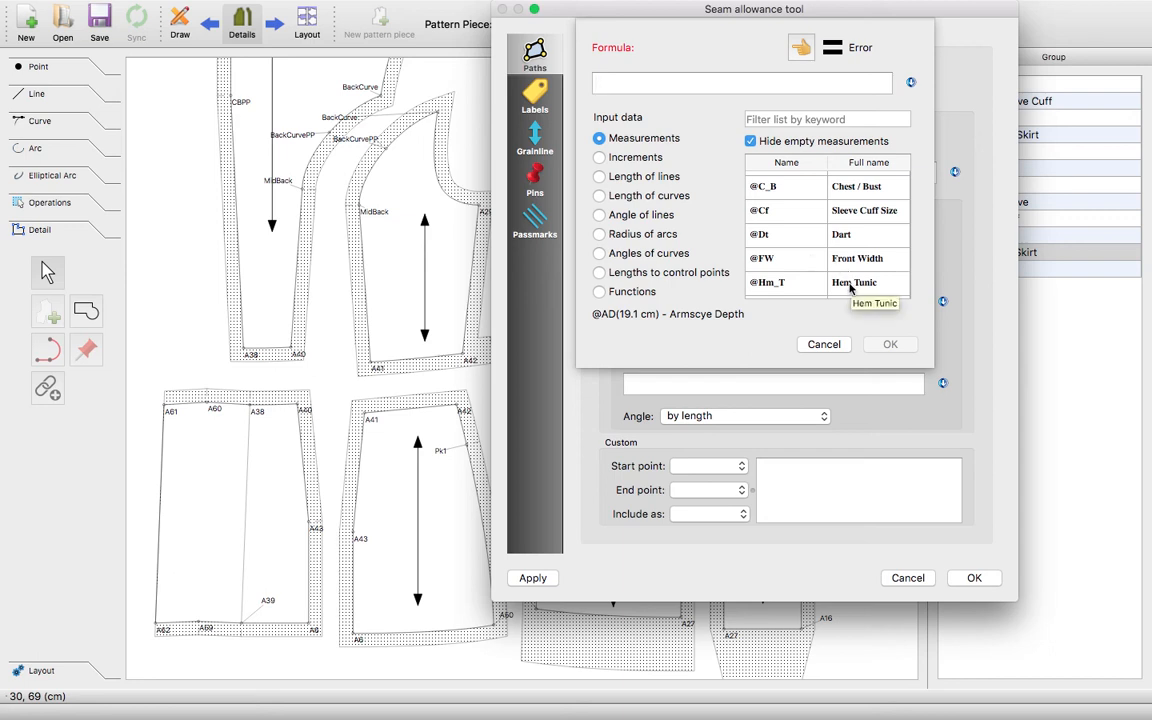
pyautogui.click(851, 285)
pyautogui.doubleClick(851, 285)
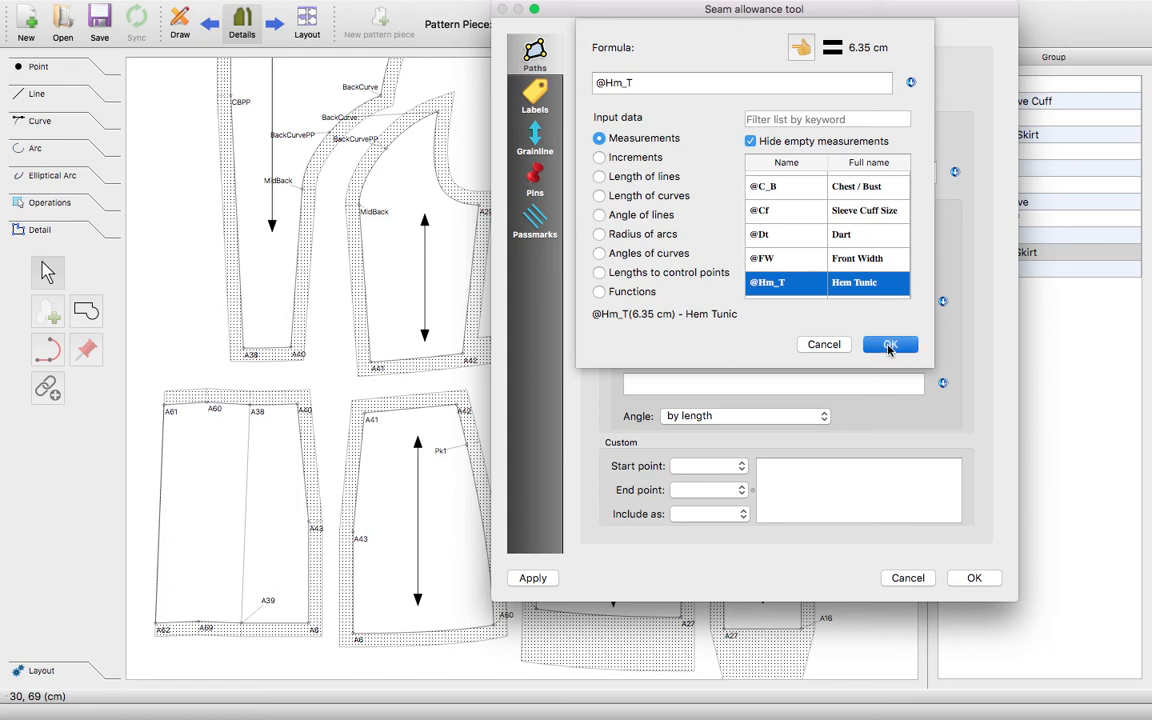
pyautogui.click(889, 347)
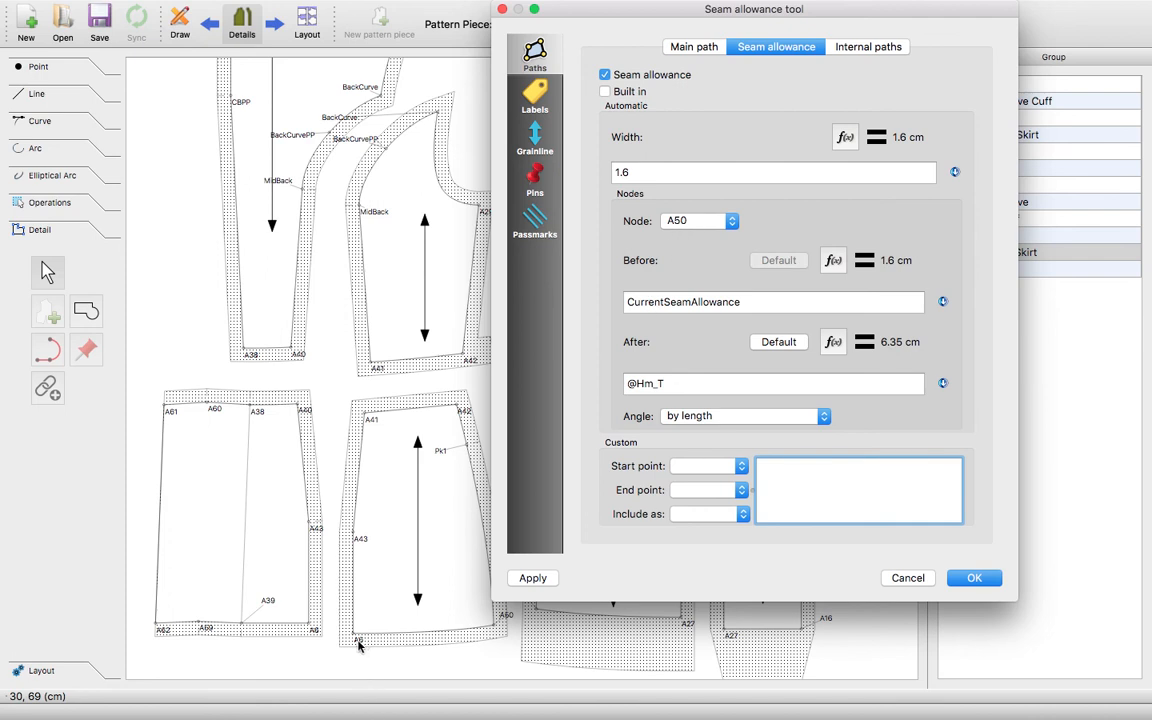
pyautogui.click(733, 223)
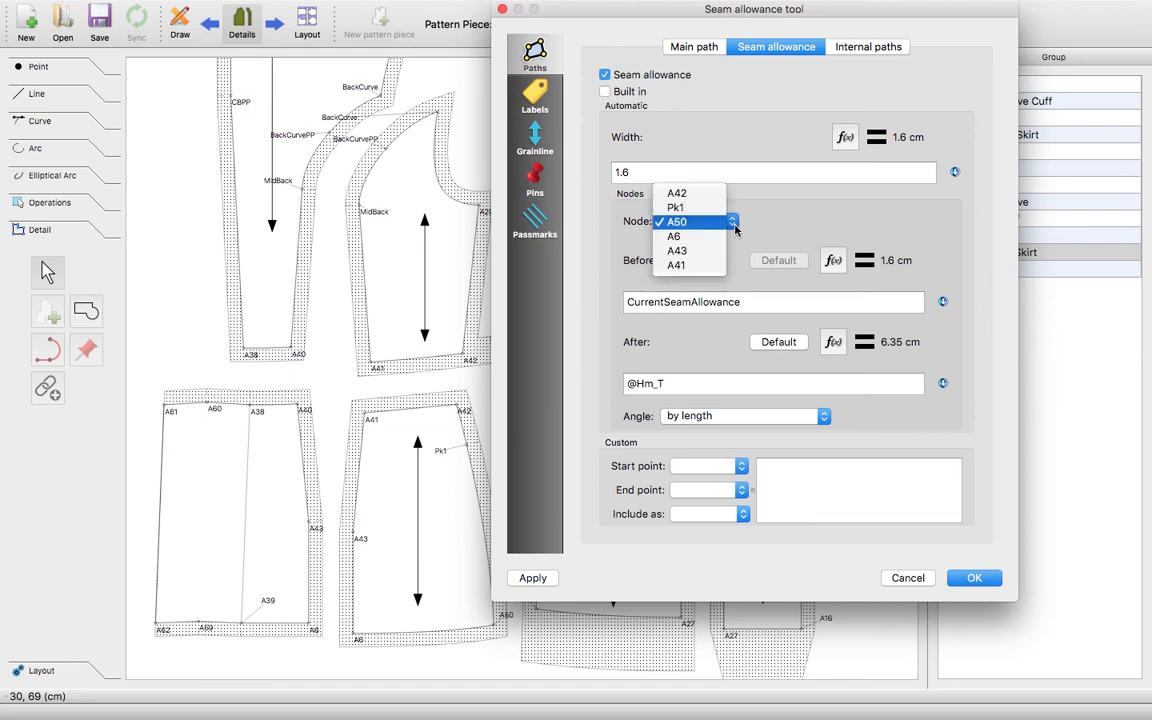
pyautogui.click(678, 236)
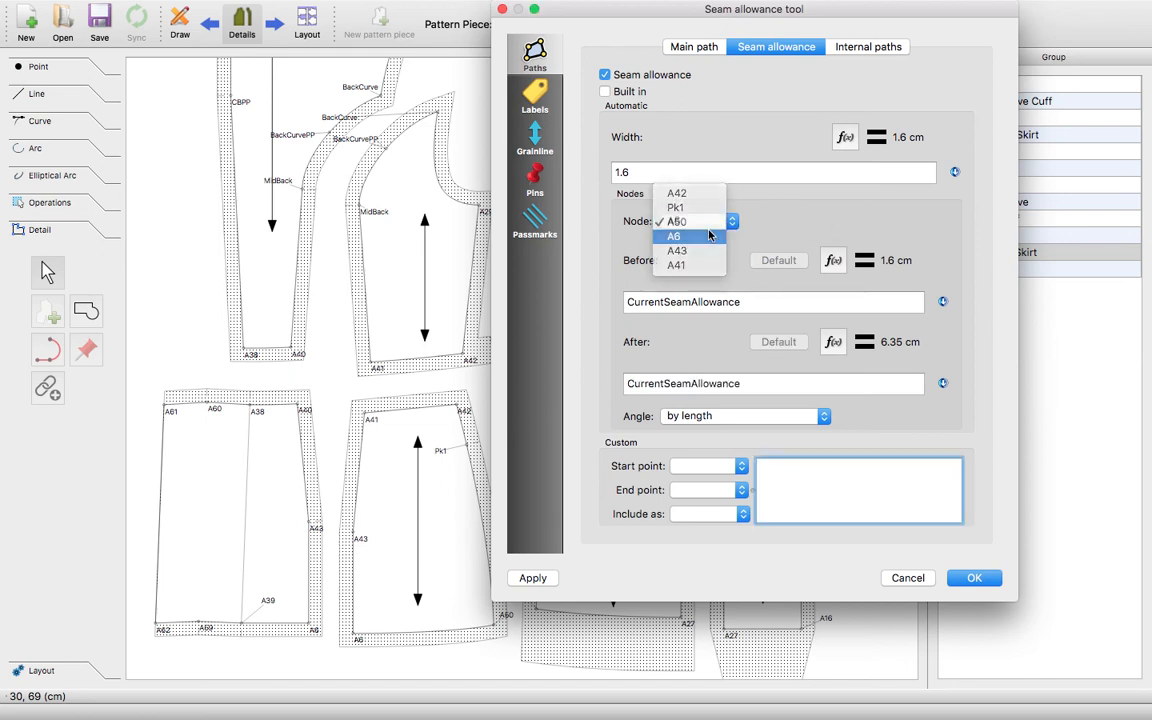
pyautogui.moveTo(750, 302); pyautogui.dragTo(540, 302)
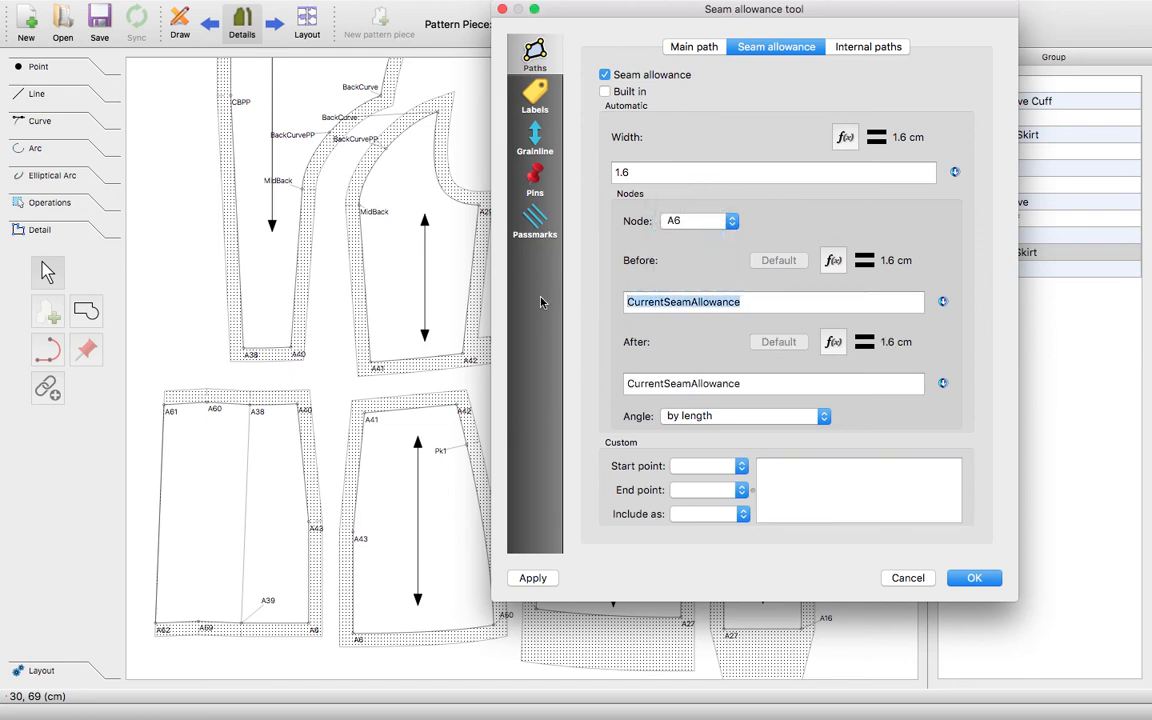
pyautogui.press('BackSpace')
pyautogui.click(833, 260)
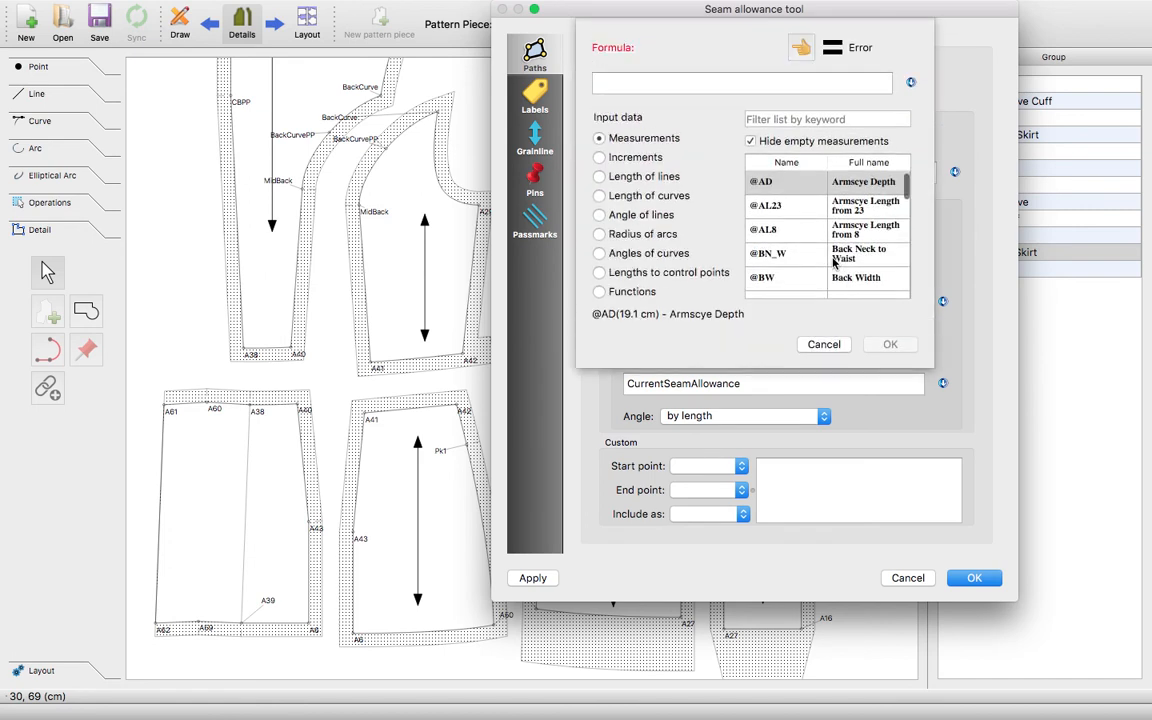
pyautogui.scroll(-5, 855, 270)
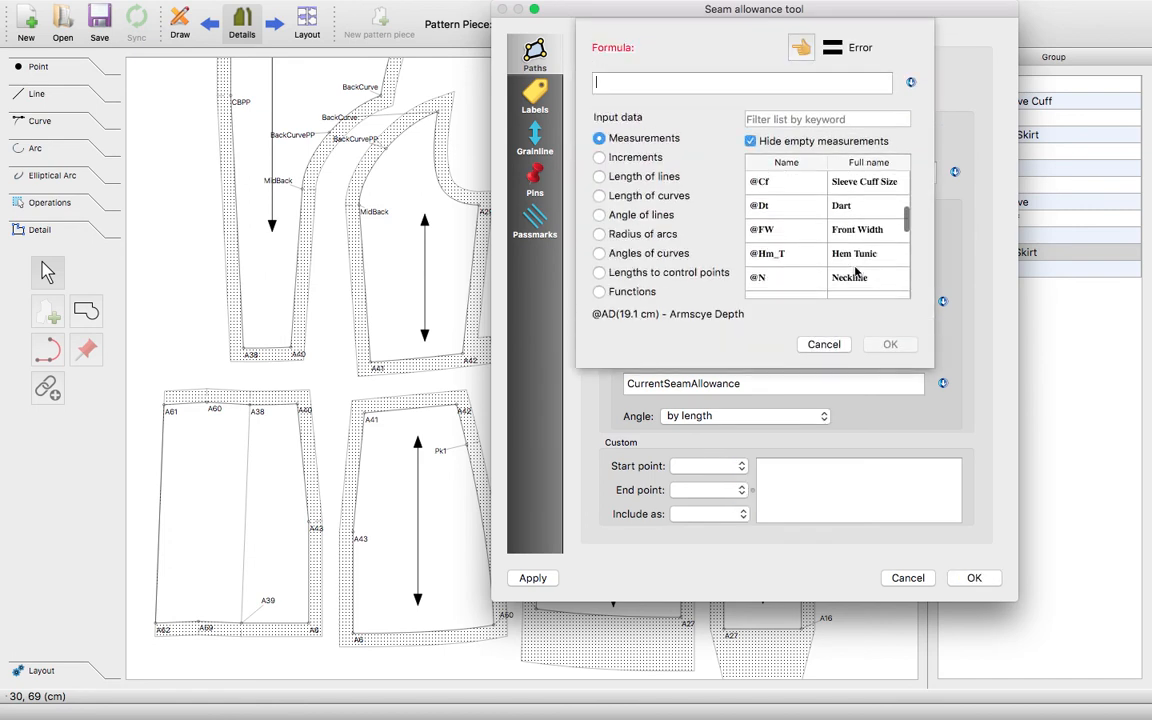
pyautogui.doubleClick(853, 256)
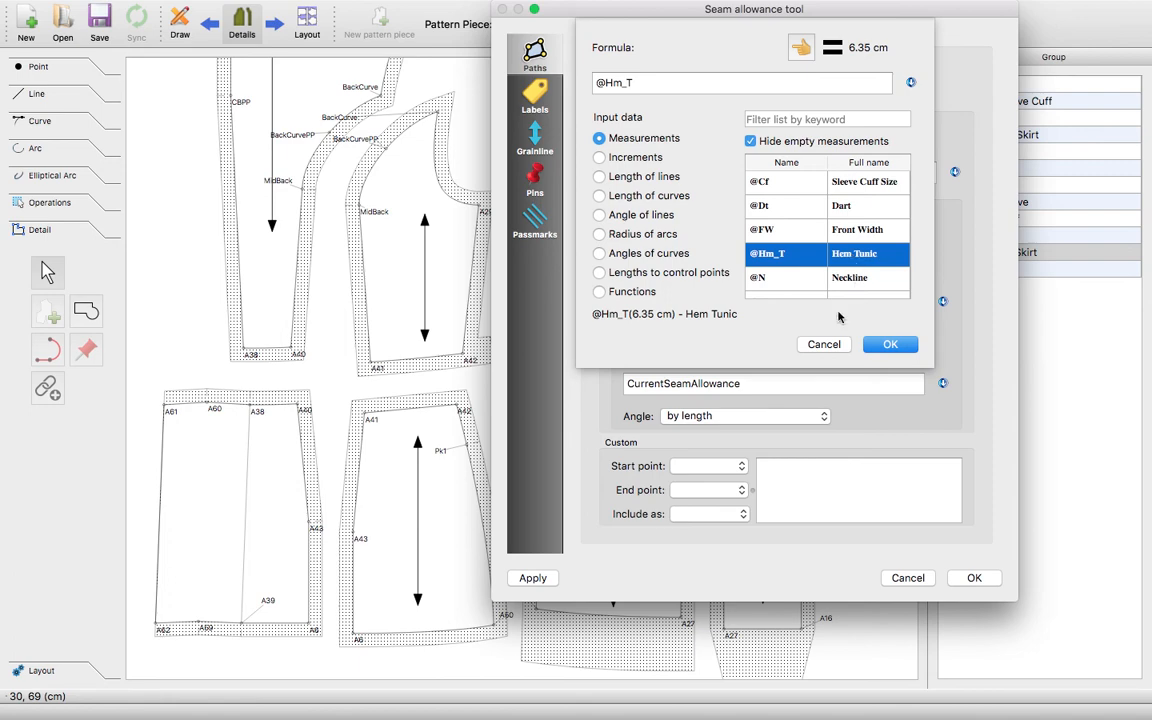
pyautogui.click(888, 345)
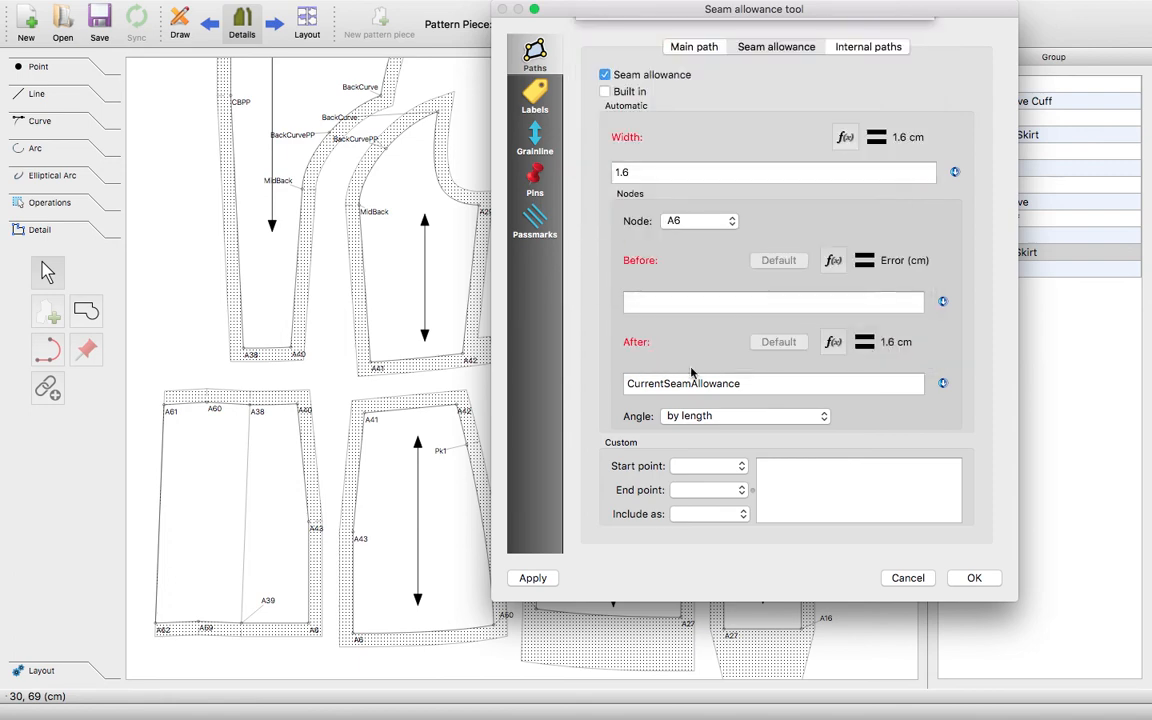
pyautogui.click(970, 580)
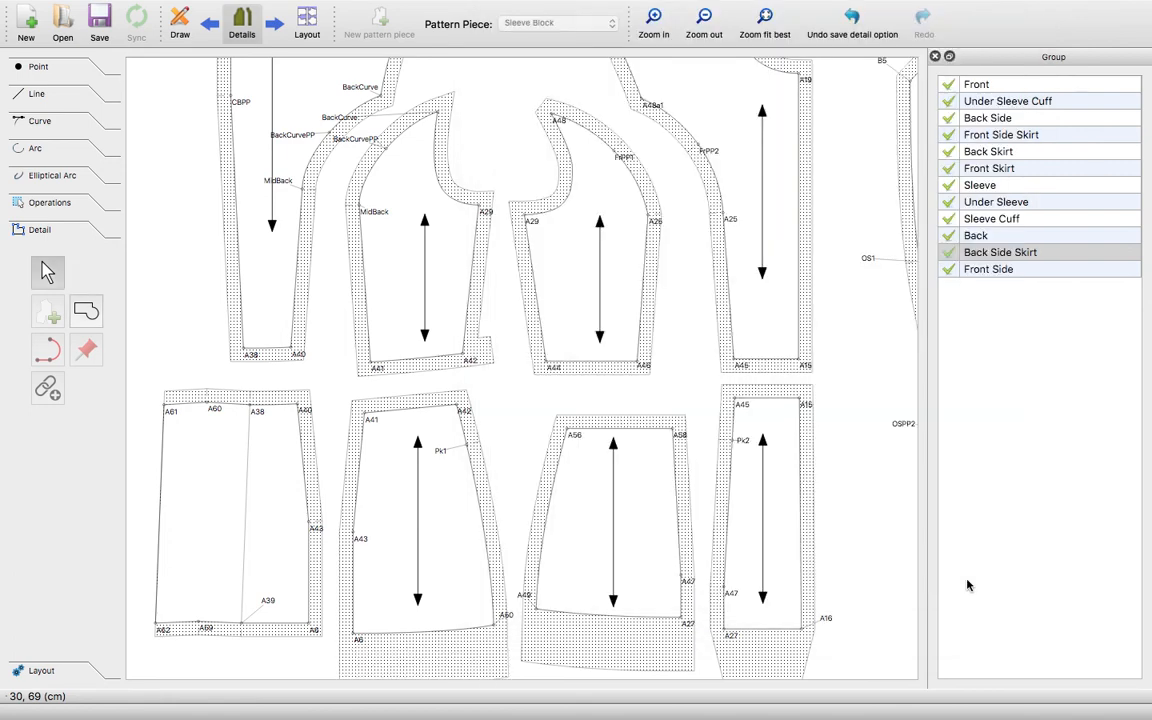
# - In the Back Side piece's seam allowance options, set the angle at node A42 to by first edge symmetry
pyautogui.scroll(-1, 465, 560)
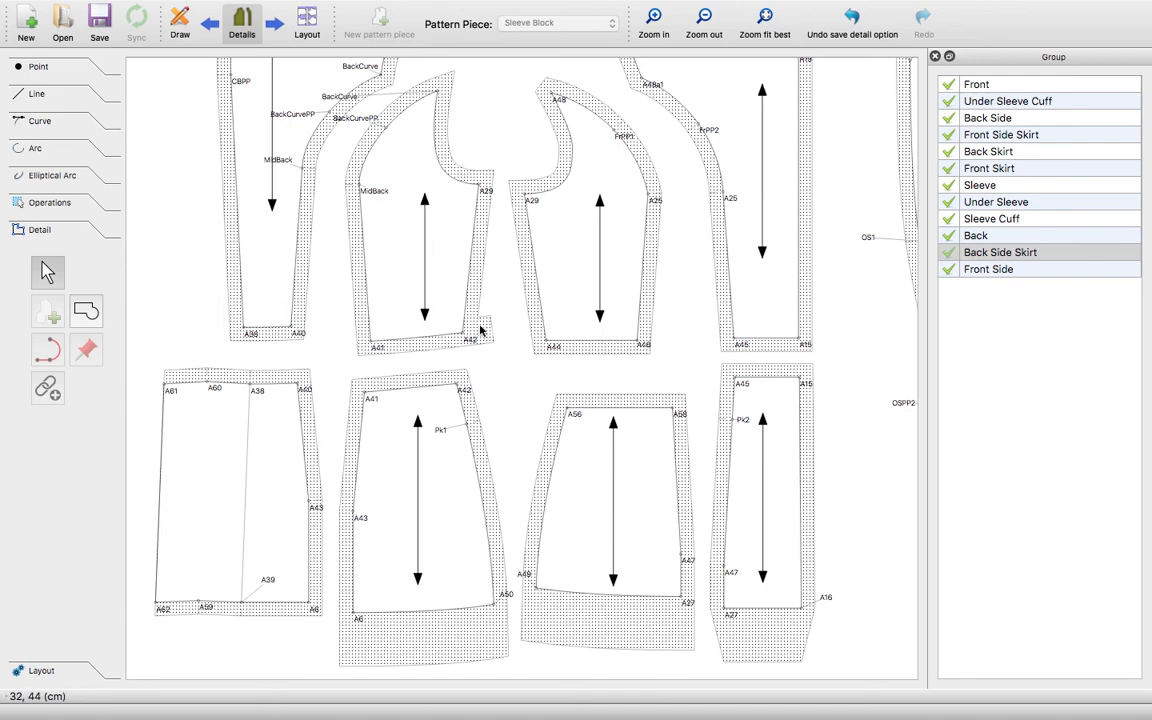
pyautogui.scroll(3, 450, 320)
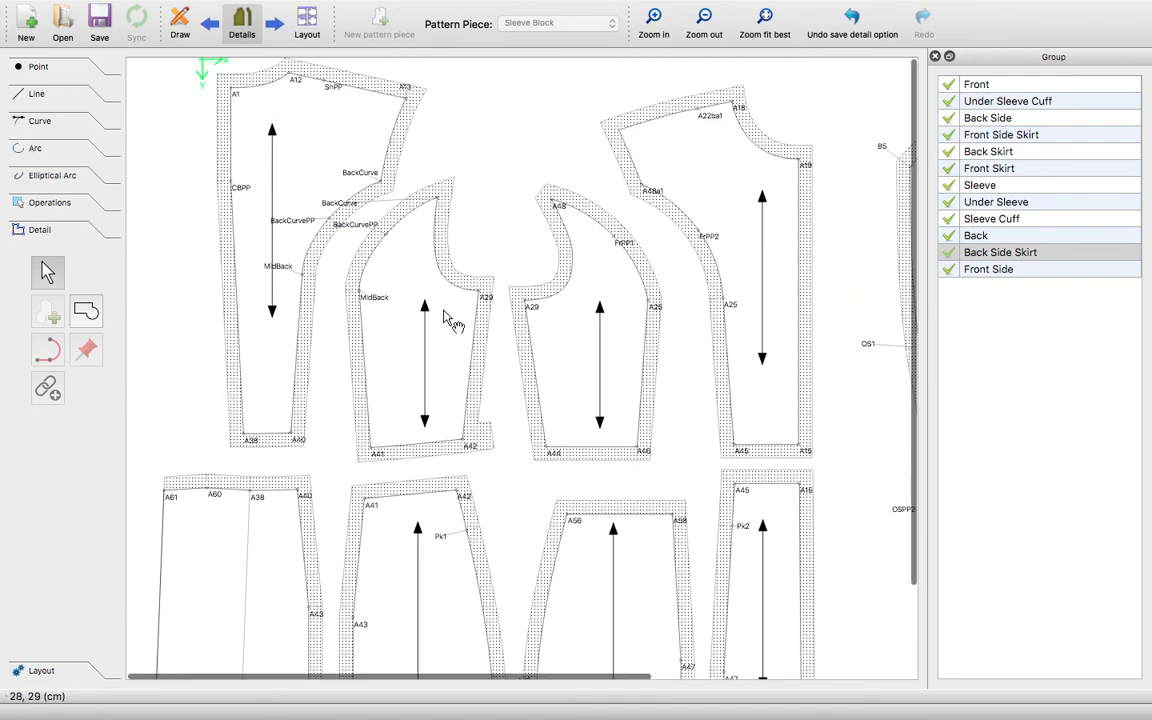
pyautogui.rightClick(446, 314)
pyautogui.click(472, 313)
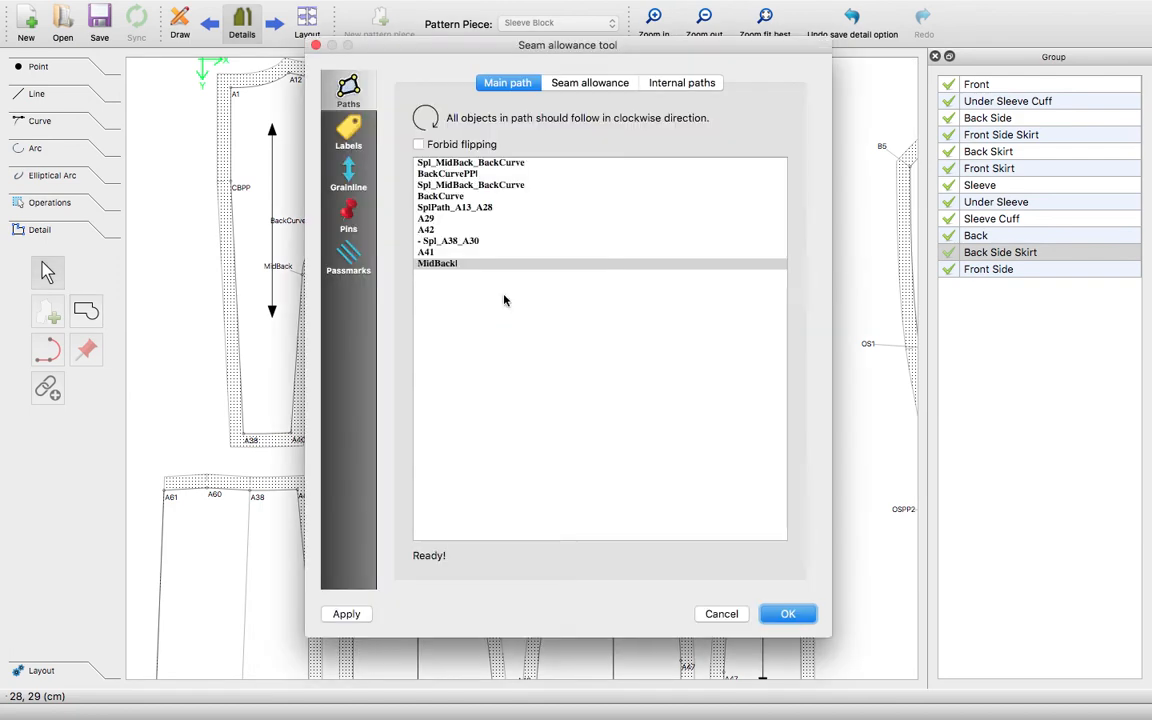
pyautogui.moveTo(540, 50); pyautogui.dragTo(888, 80)
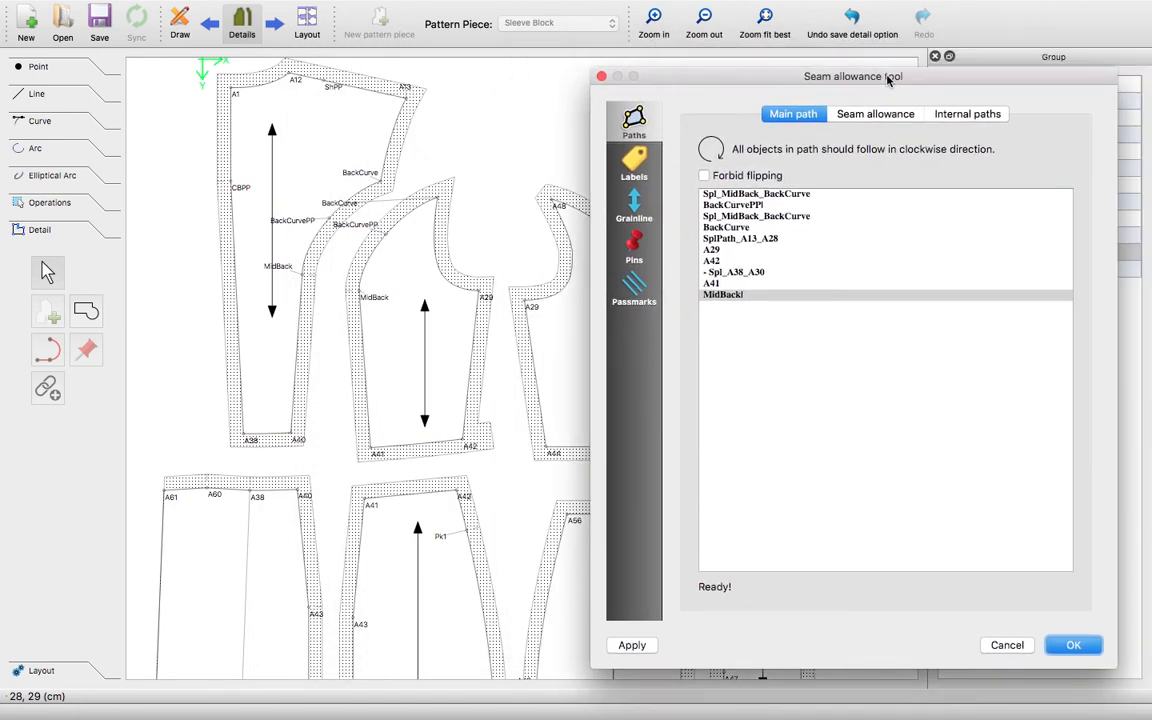
pyautogui.click(876, 114)
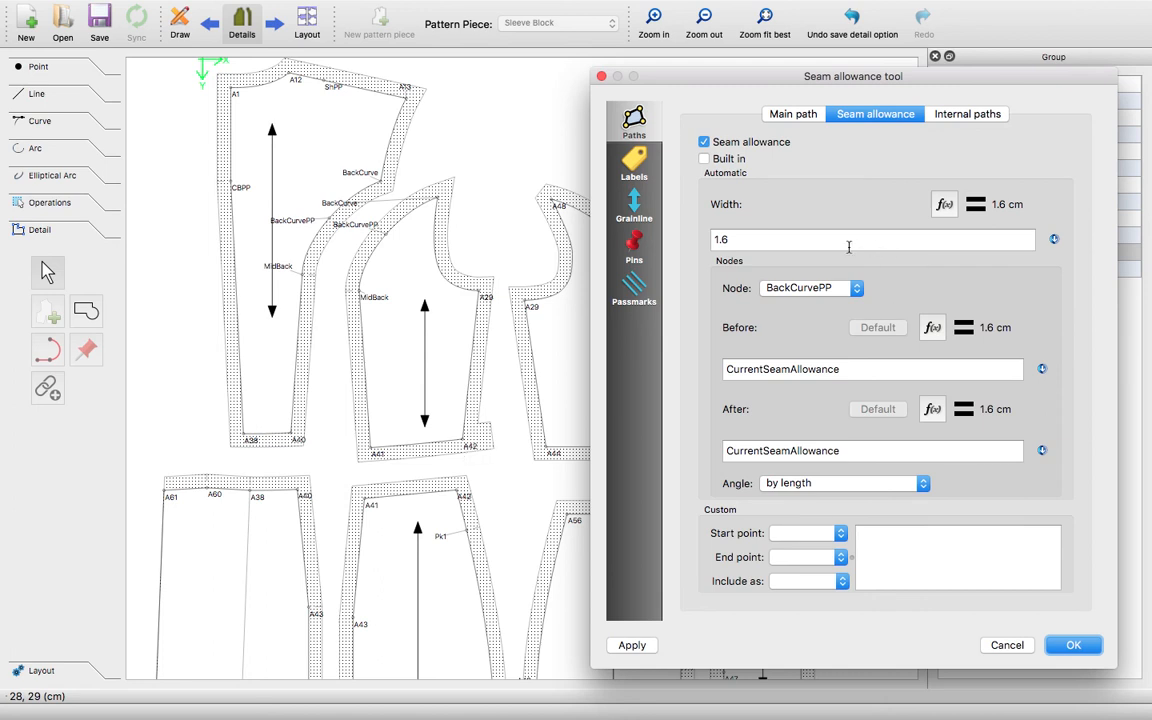
pyautogui.click(856, 289)
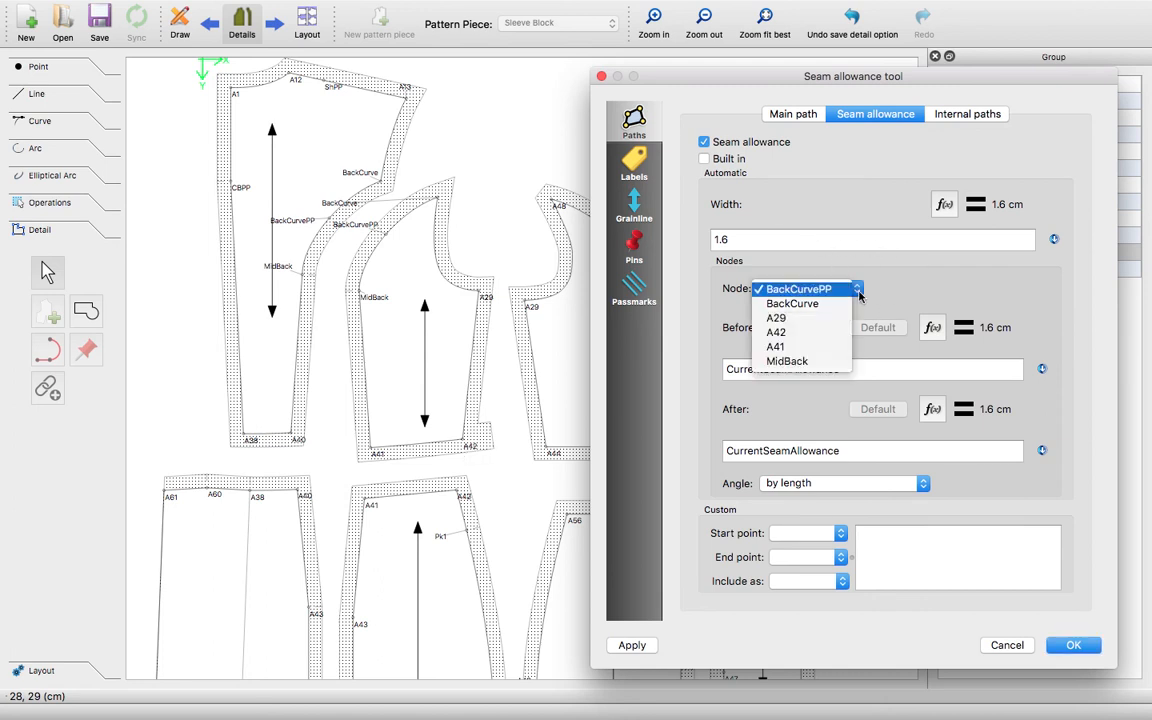
pyautogui.click(822, 332)
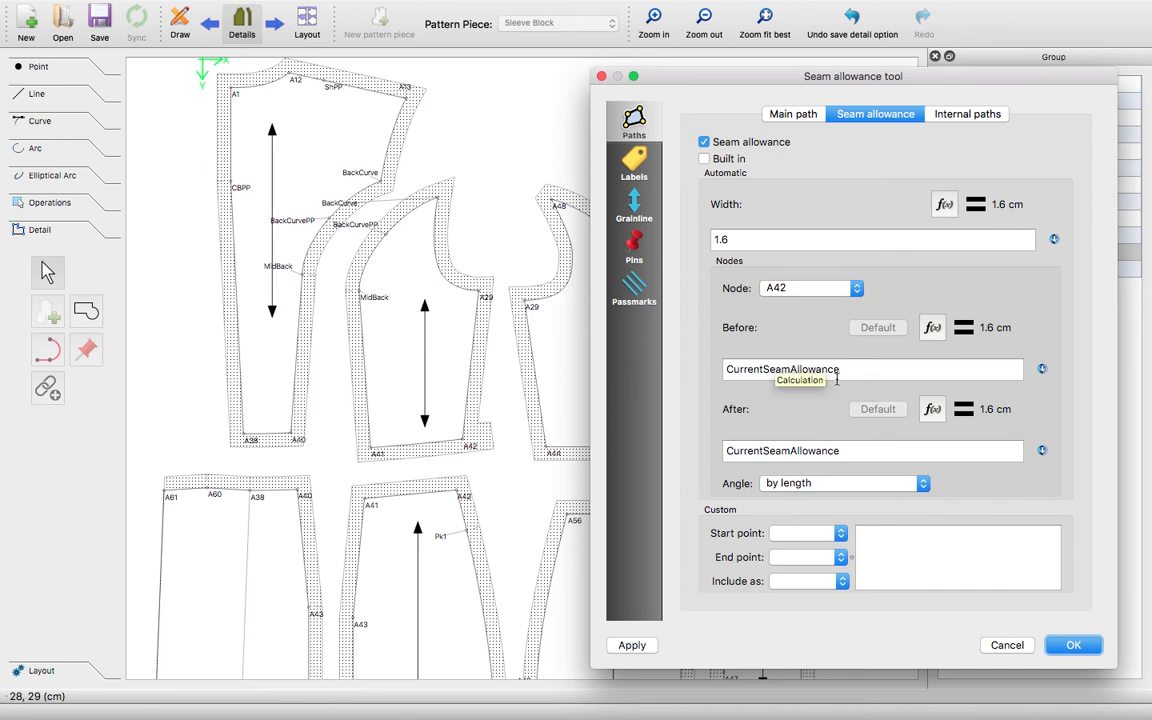
pyautogui.click(922, 484)
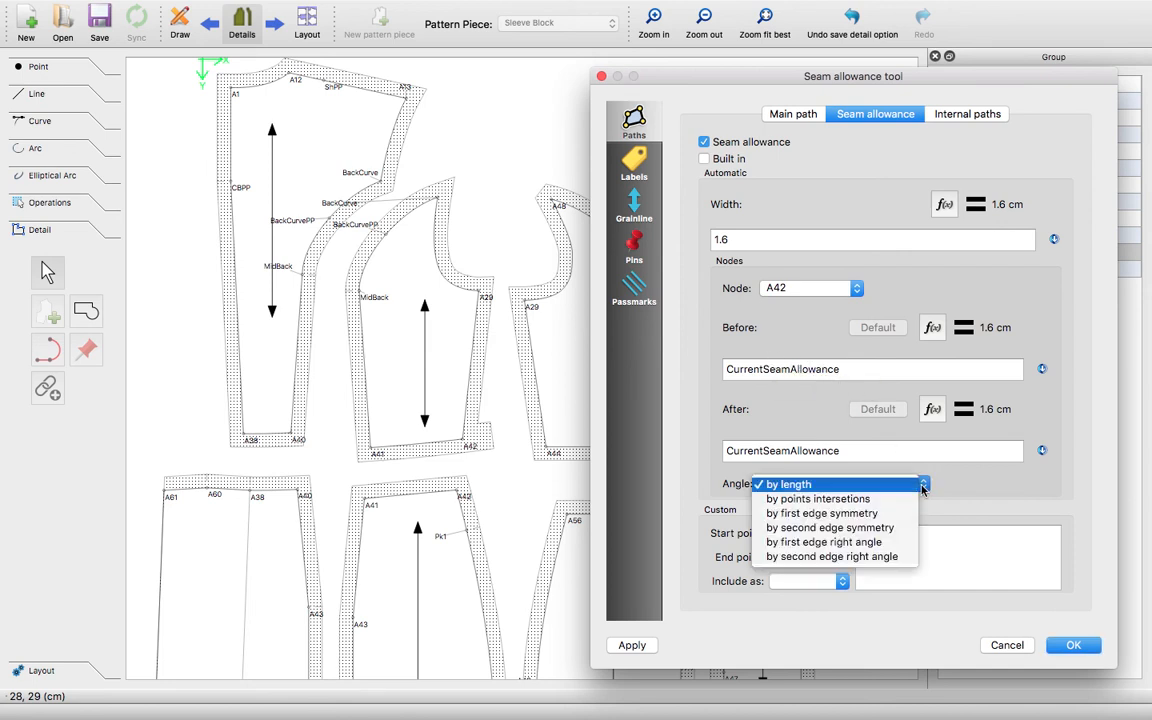
pyautogui.click(896, 515)
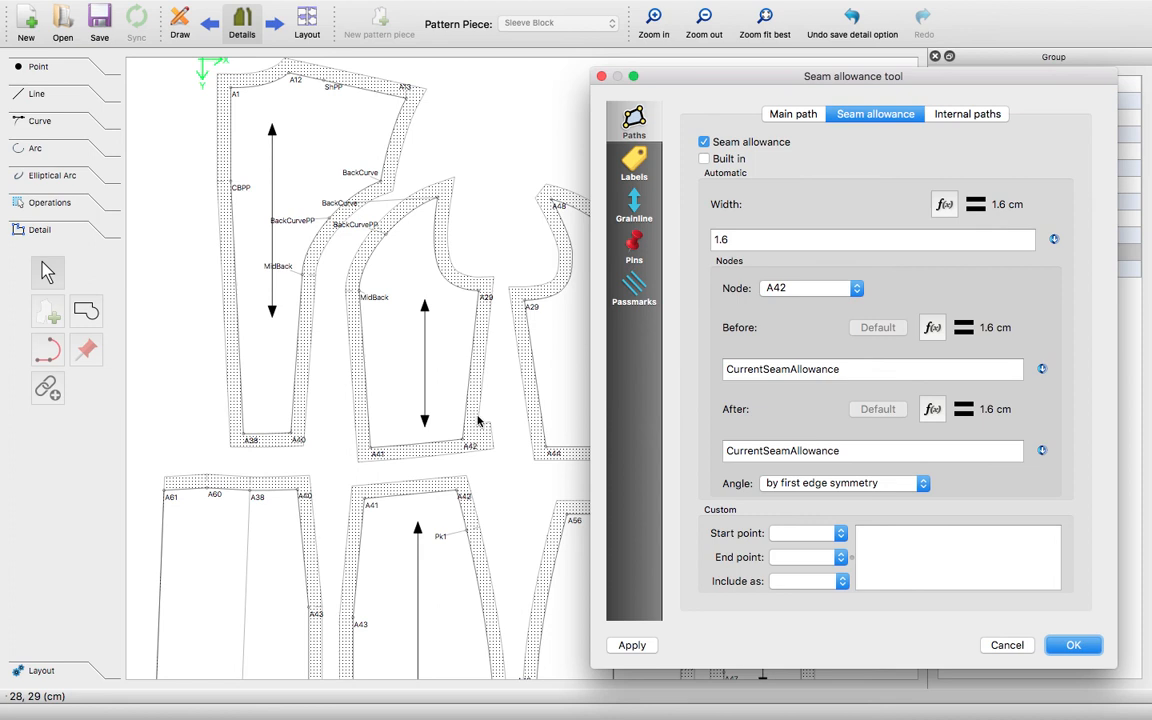
# - Switch node A42's angle to by length and back to by first edge symmetry, and save the Back Side piece's options
pyautogui.click(880, 484)
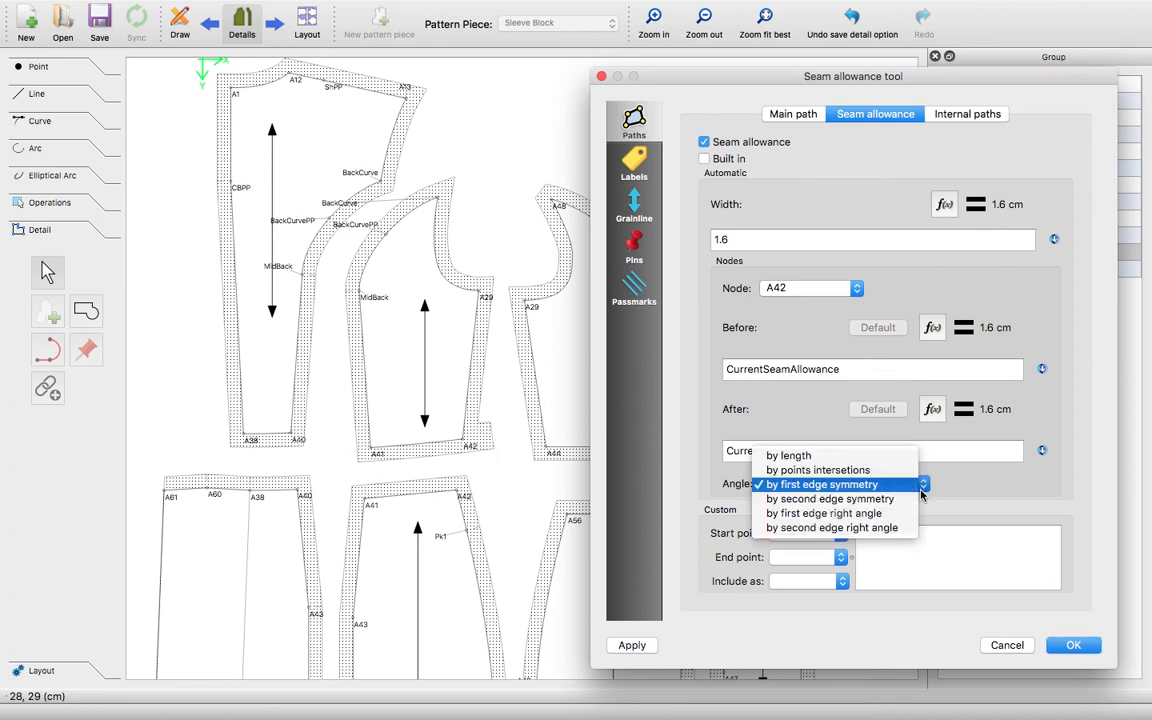
pyautogui.click(887, 458)
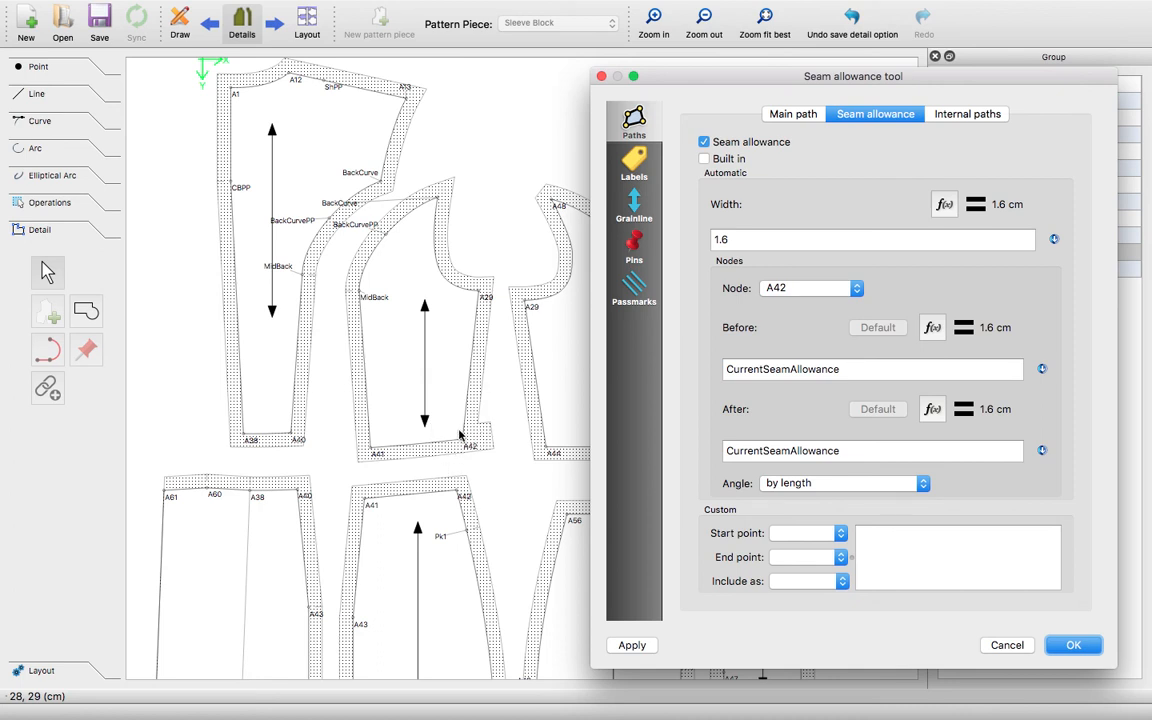
pyautogui.click(921, 484)
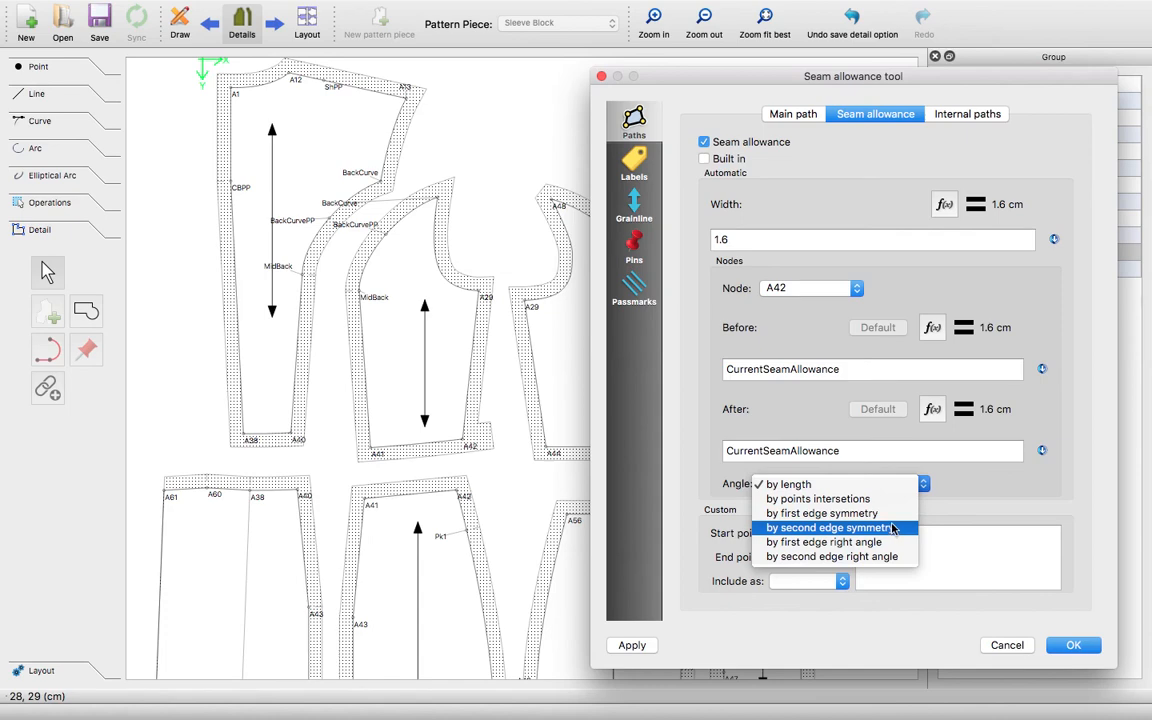
pyautogui.click(890, 526)
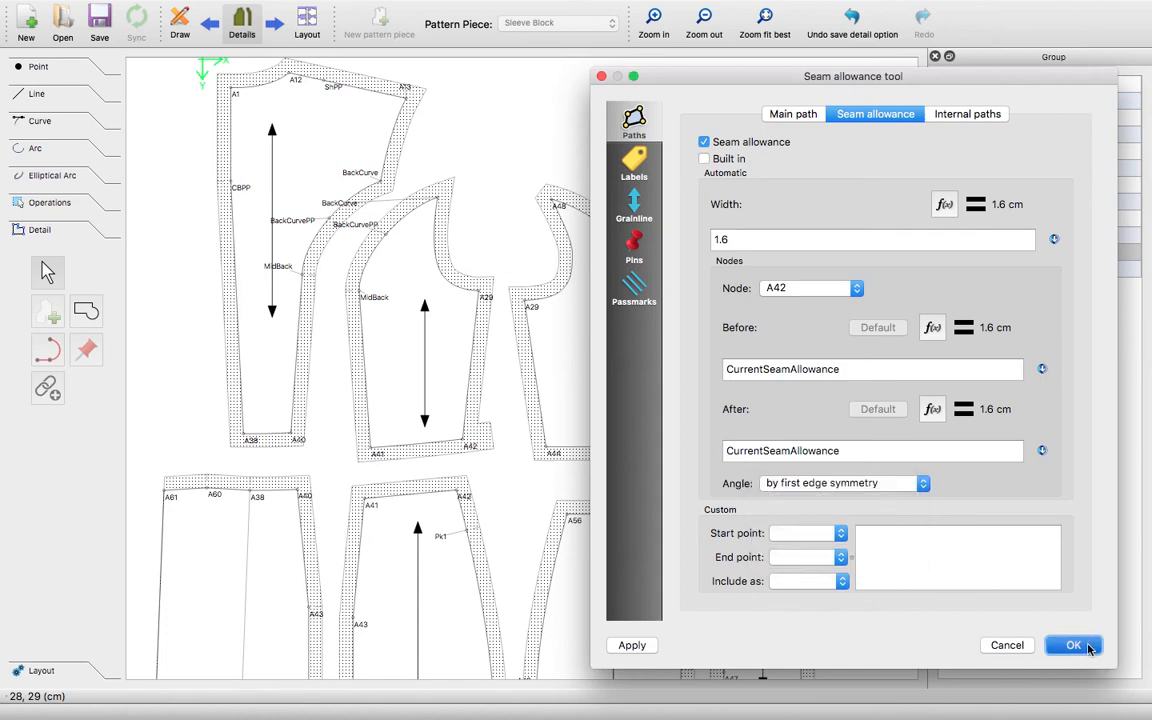
pyautogui.click(1089, 649)
# - In the Back Side Skirt's options, add Fabric with a cut number of 2 to the piece label data
pyautogui.scroll(-3, 504, 483)
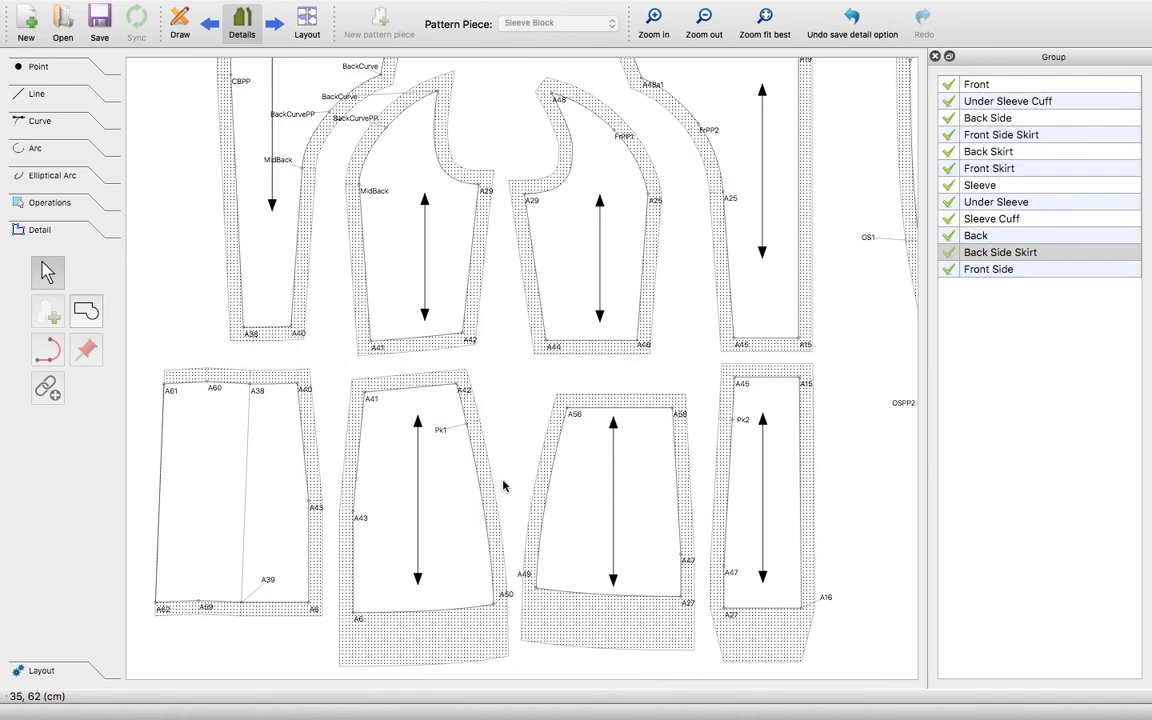
pyautogui.rightClick(451, 490)
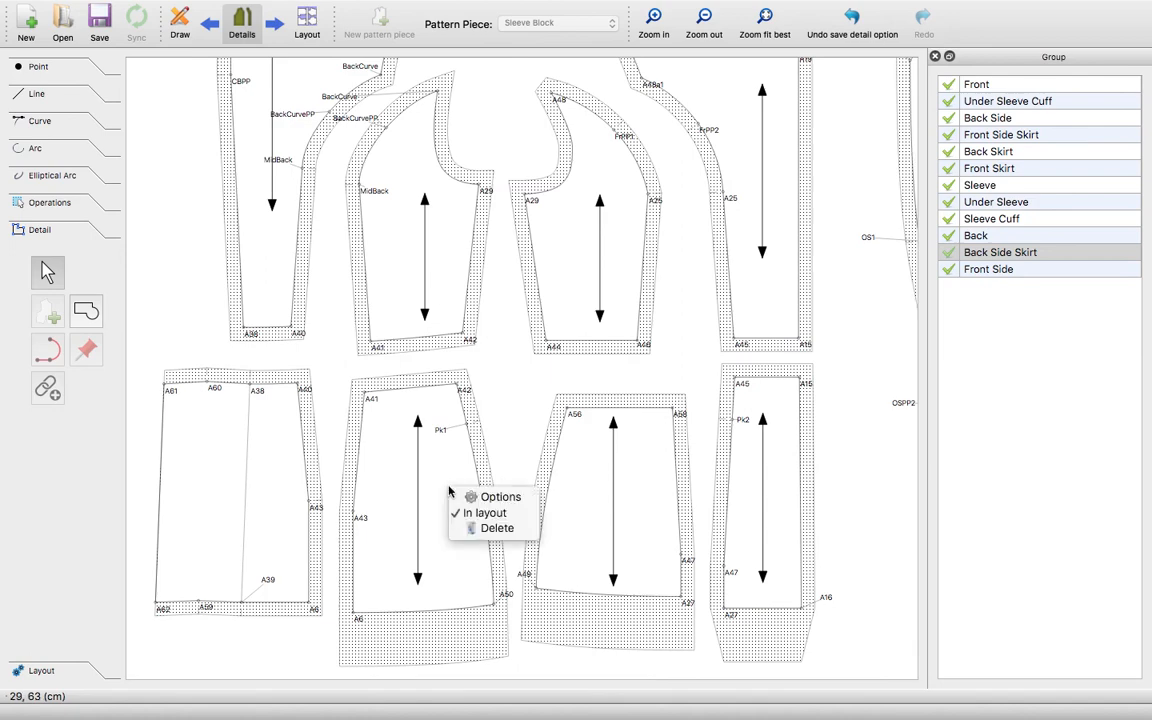
pyautogui.click(504, 499)
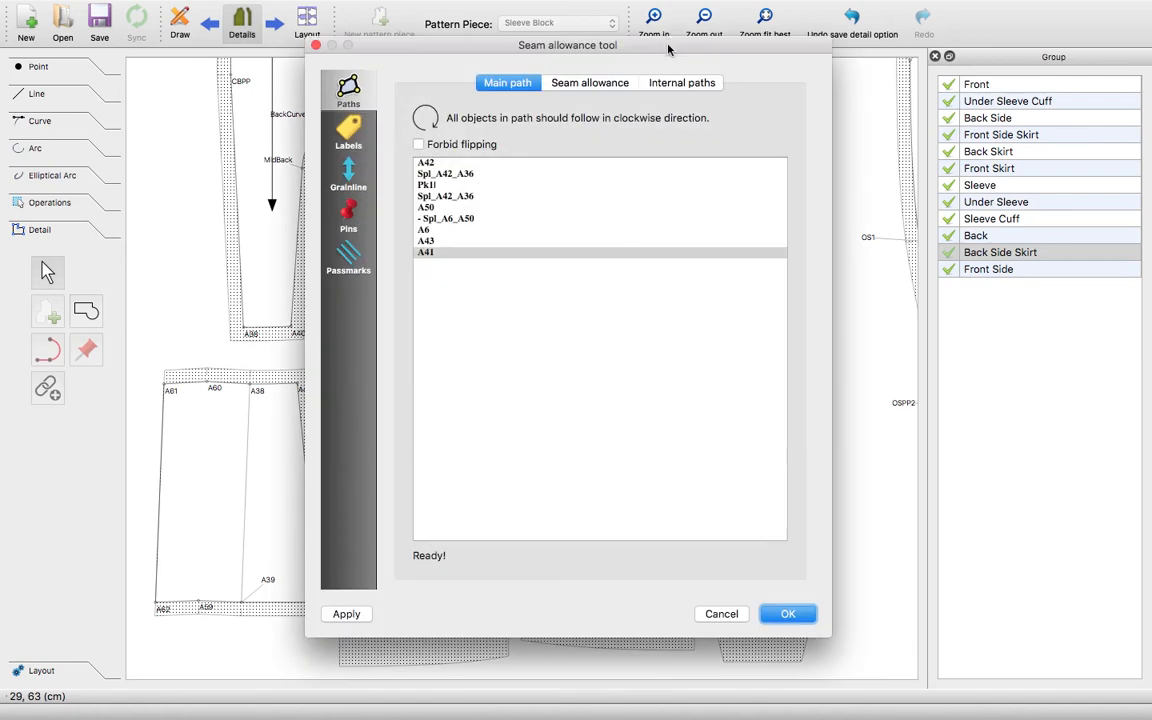
pyautogui.moveTo(669, 49); pyautogui.dragTo(889, 63)
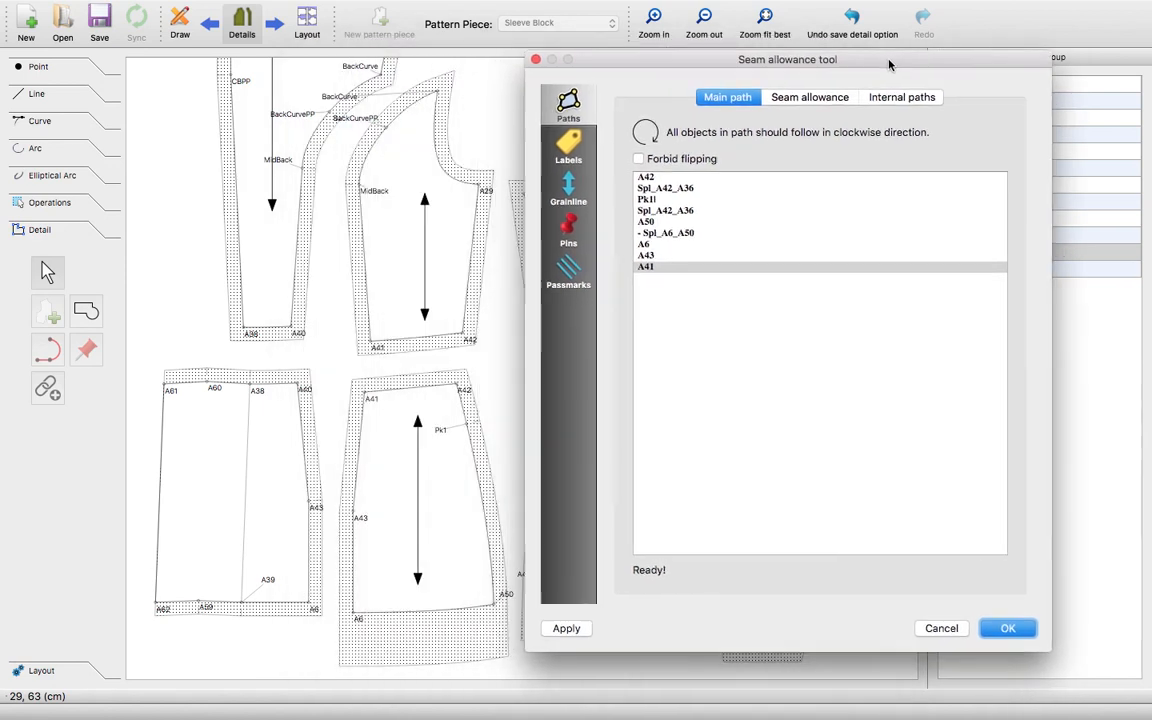
pyautogui.click(574, 147)
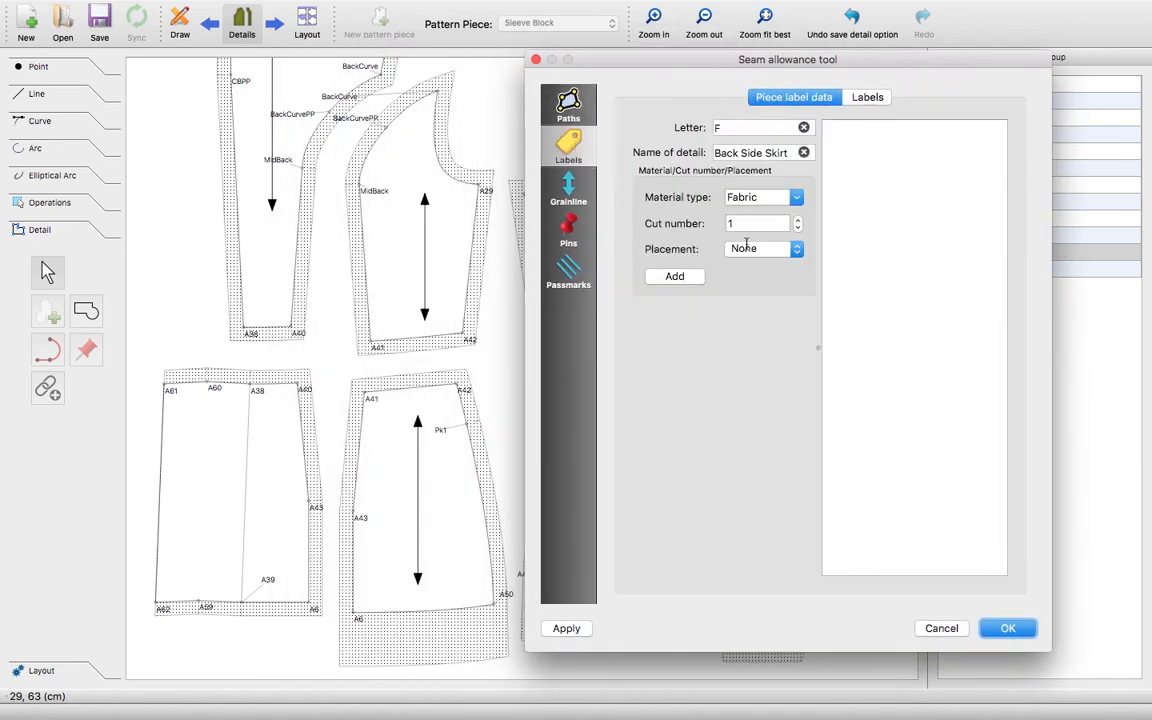
pyautogui.click(668, 277)
# - Make the Back Side Skirt's detail label visible and move it slightly down the piece along the grainline
pyautogui.click(869, 98)
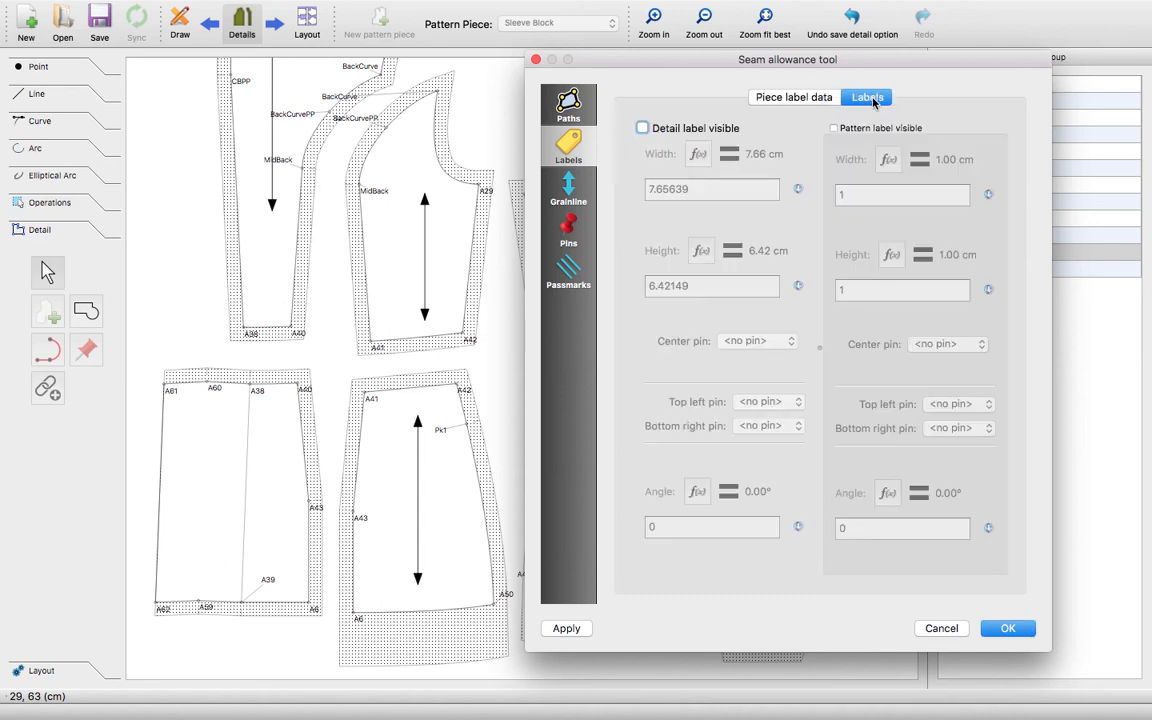
pyautogui.click(642, 128)
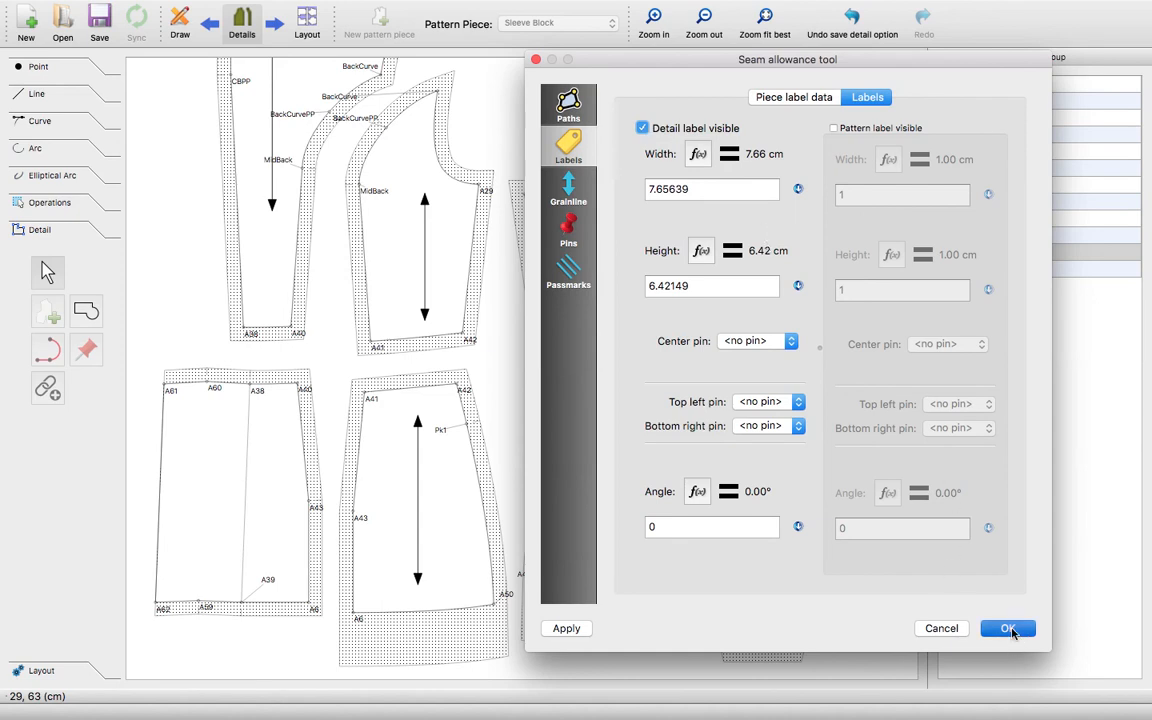
pyautogui.click(1008, 628)
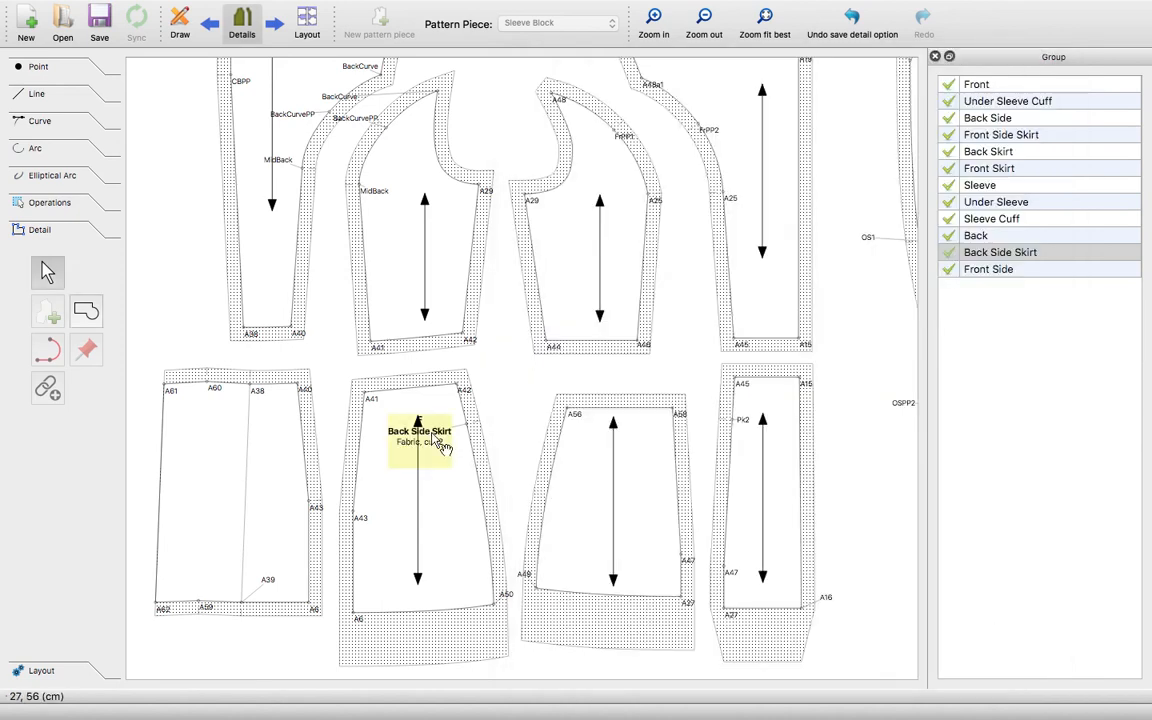
pyautogui.moveTo(437, 445); pyautogui.dragTo(436, 478)
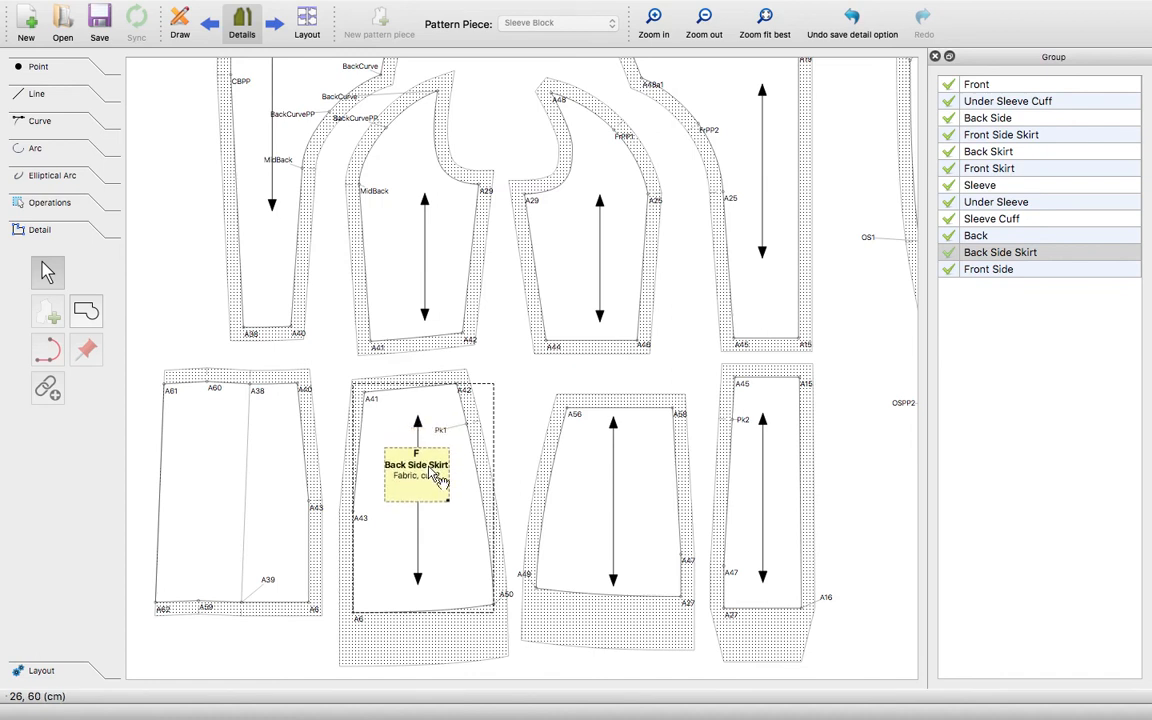
# - In the Tailored Jacket Block draft, define a piece path from point A60 to point A59
pyautogui.click(268, 530)
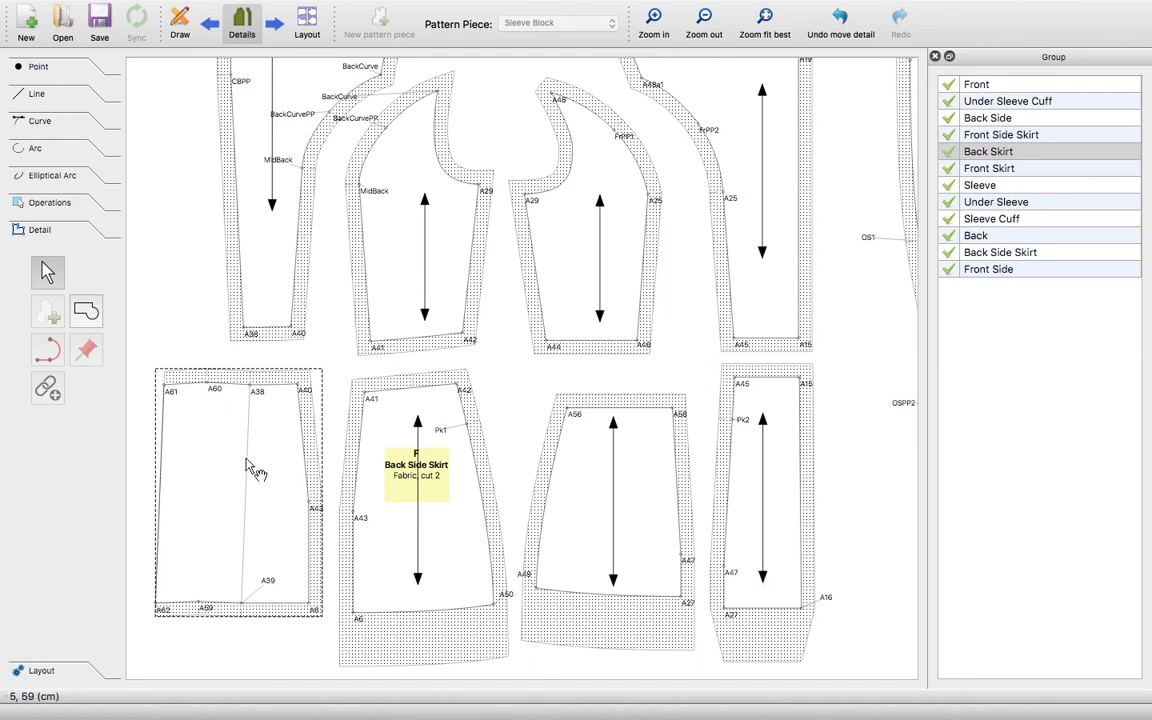
pyautogui.click(180, 25)
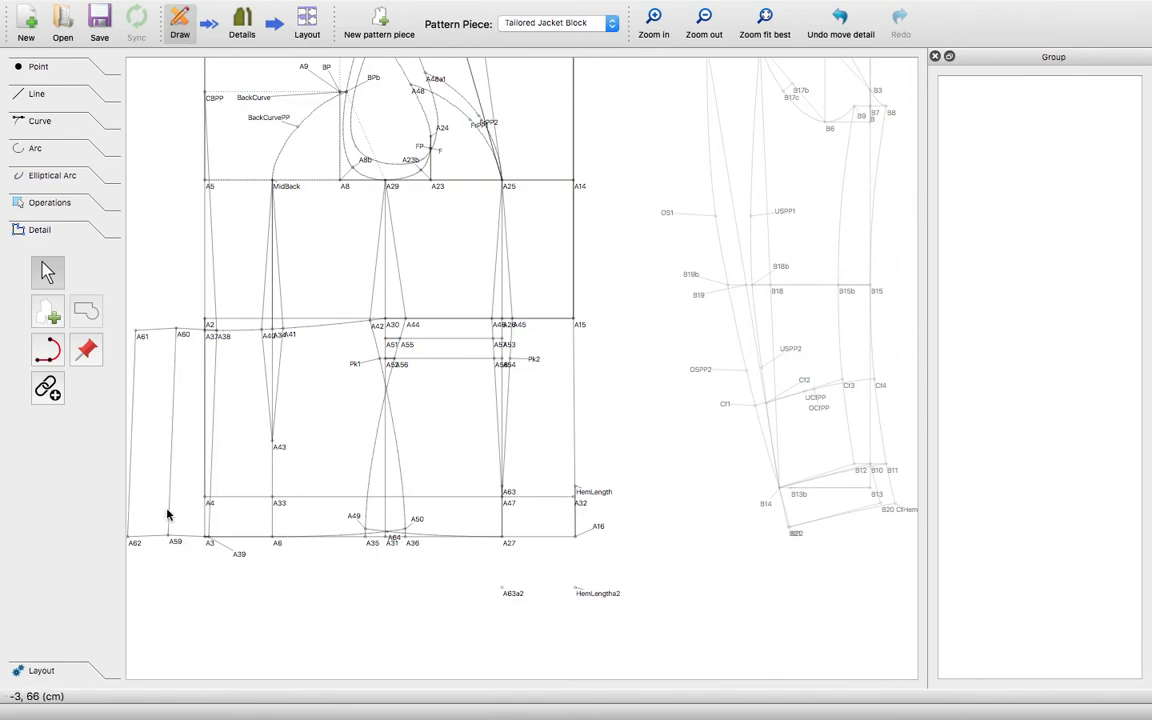
pyautogui.click(57, 361)
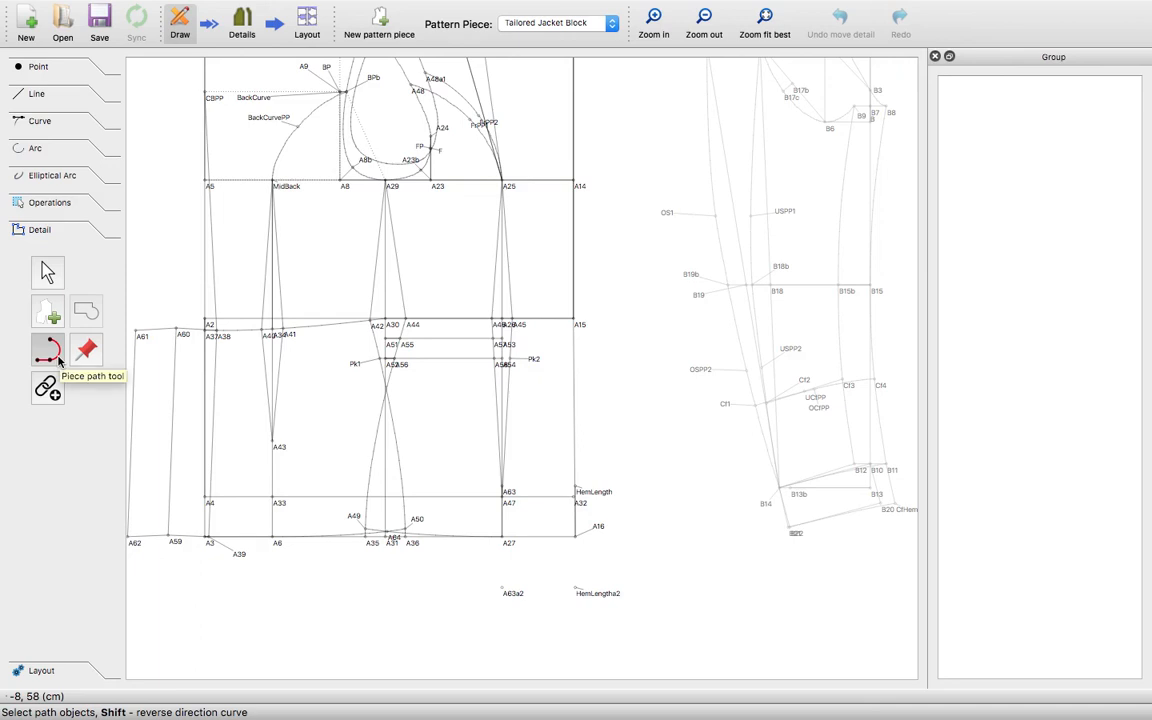
pyautogui.click(179, 332)
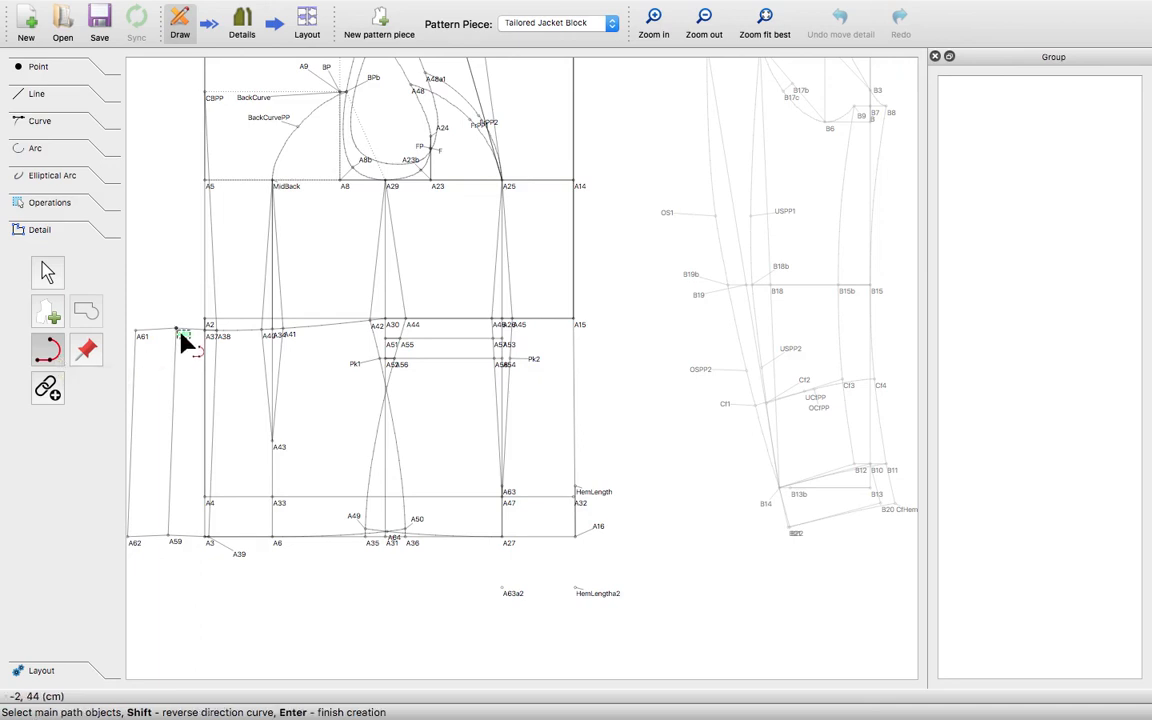
pyautogui.click(175, 543)
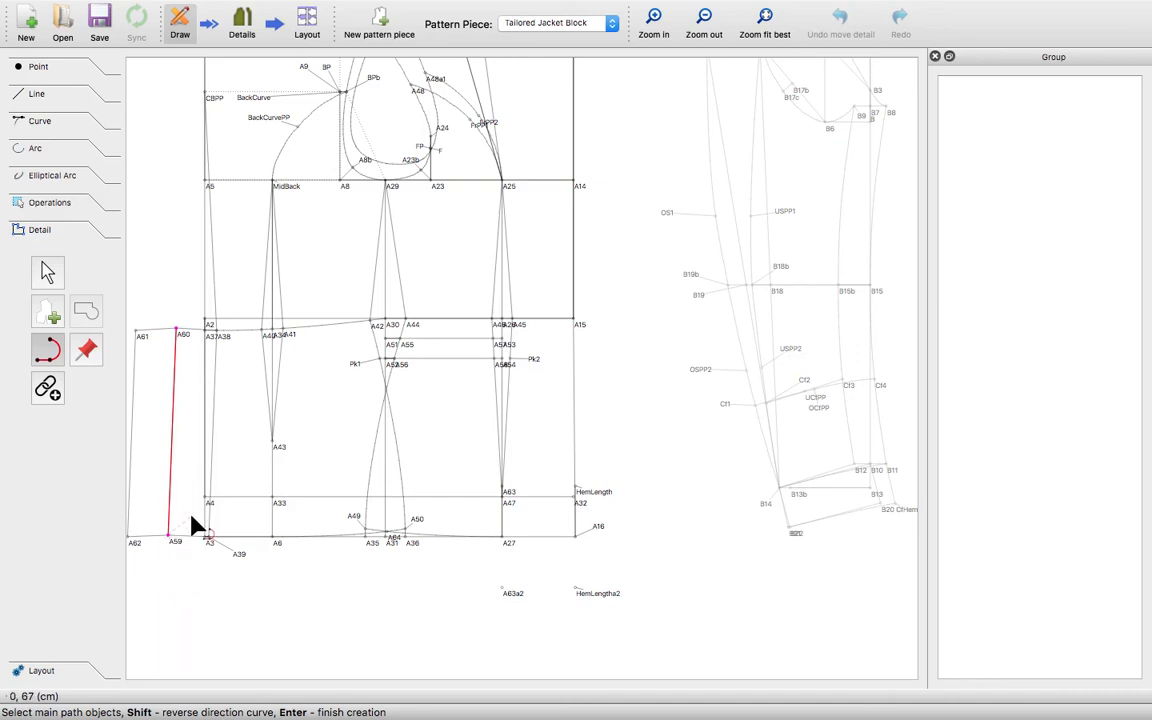
pyautogui.press('Return')
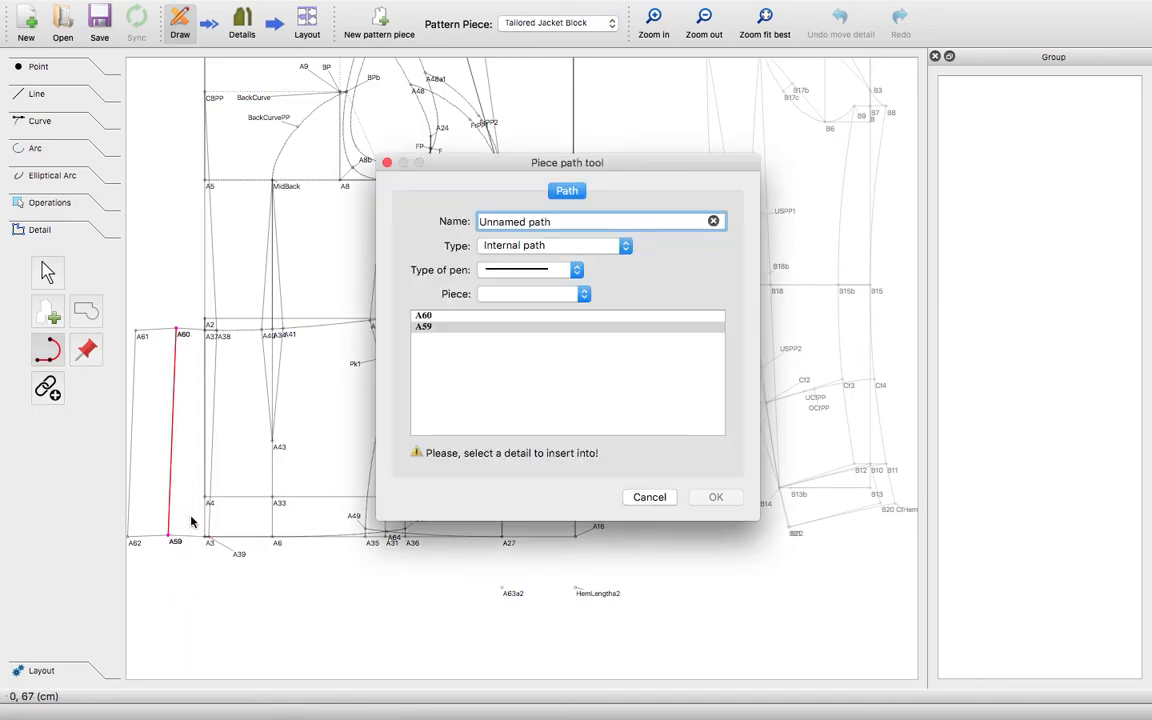
# - Name the path Pleat, insert it as an internal path into the Back Skirt piece, and return to the pattern details
pyautogui.moveTo(553, 222); pyautogui.dragTo(437, 228)
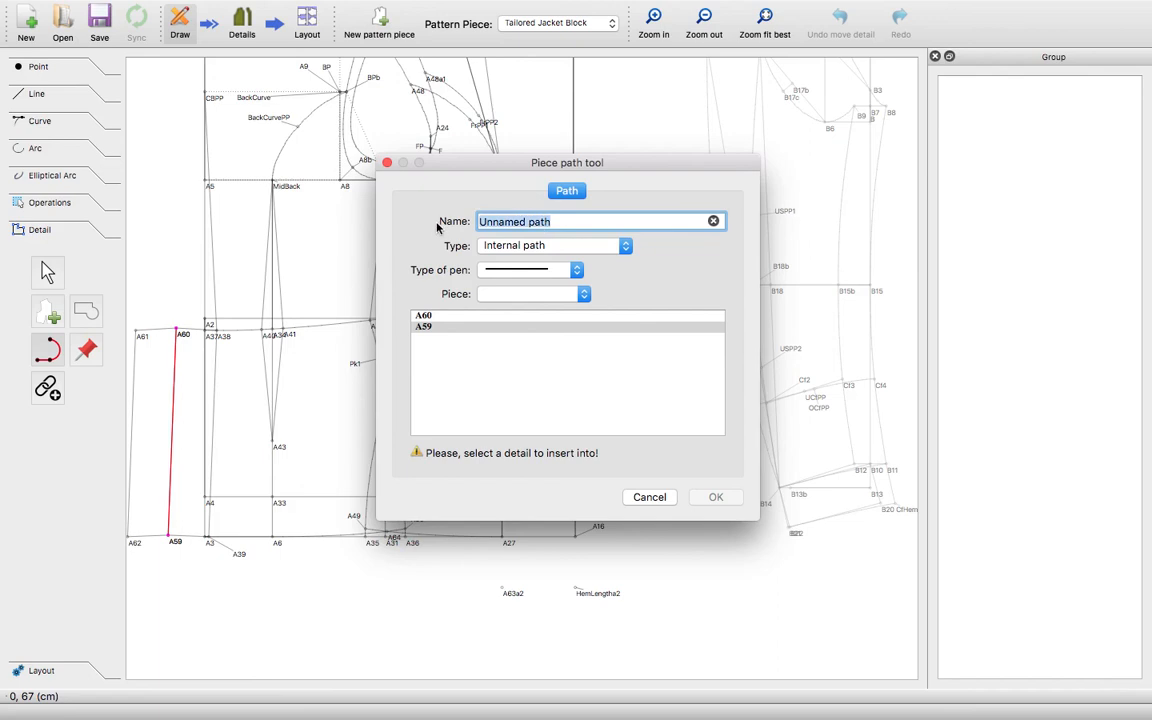
pyautogui.write('Pleat')
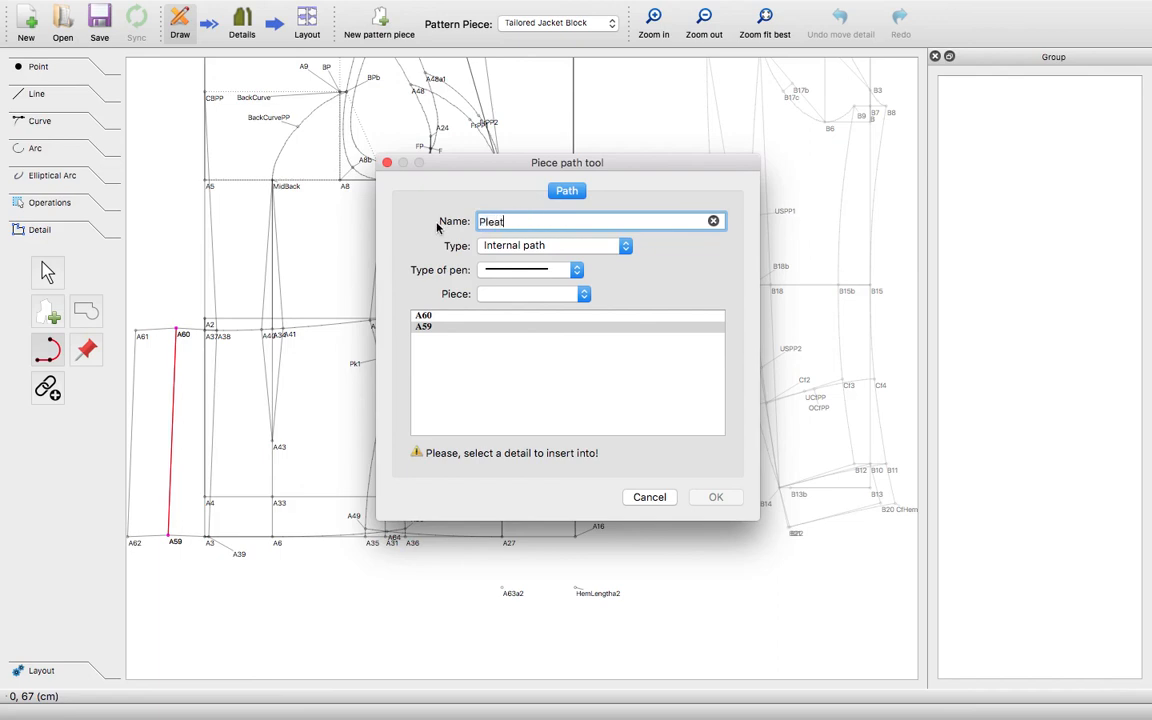
pyautogui.click(584, 294)
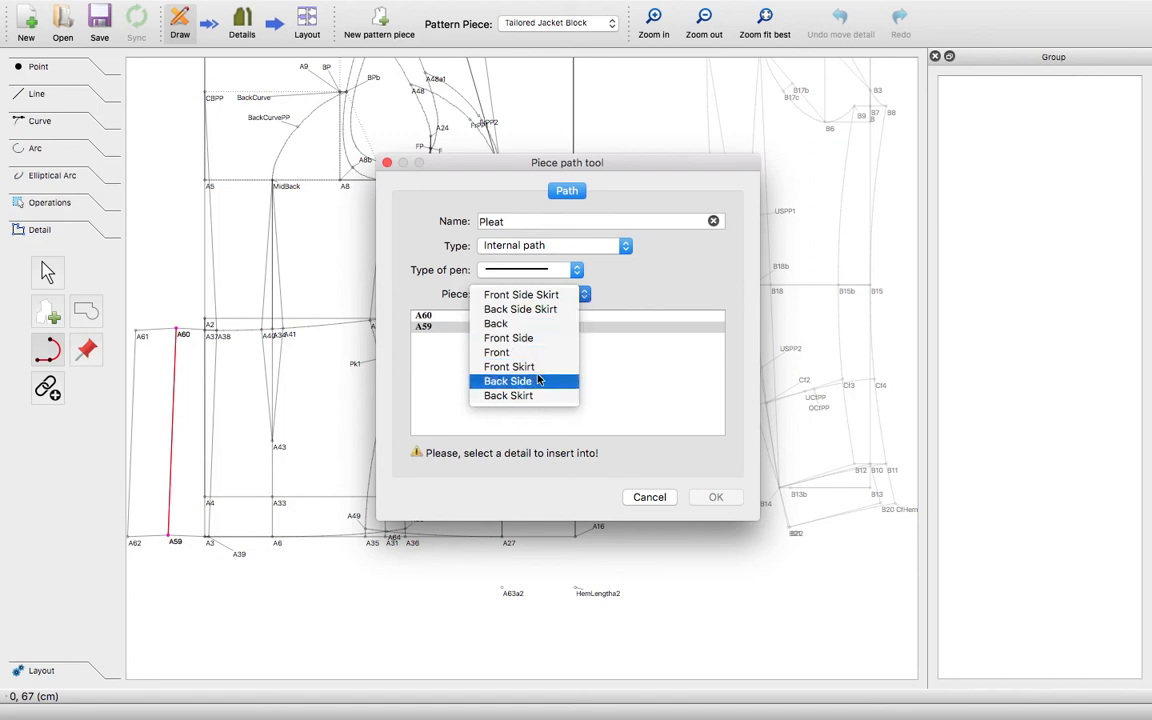
pyautogui.click(506, 382)
pyautogui.click(562, 295)
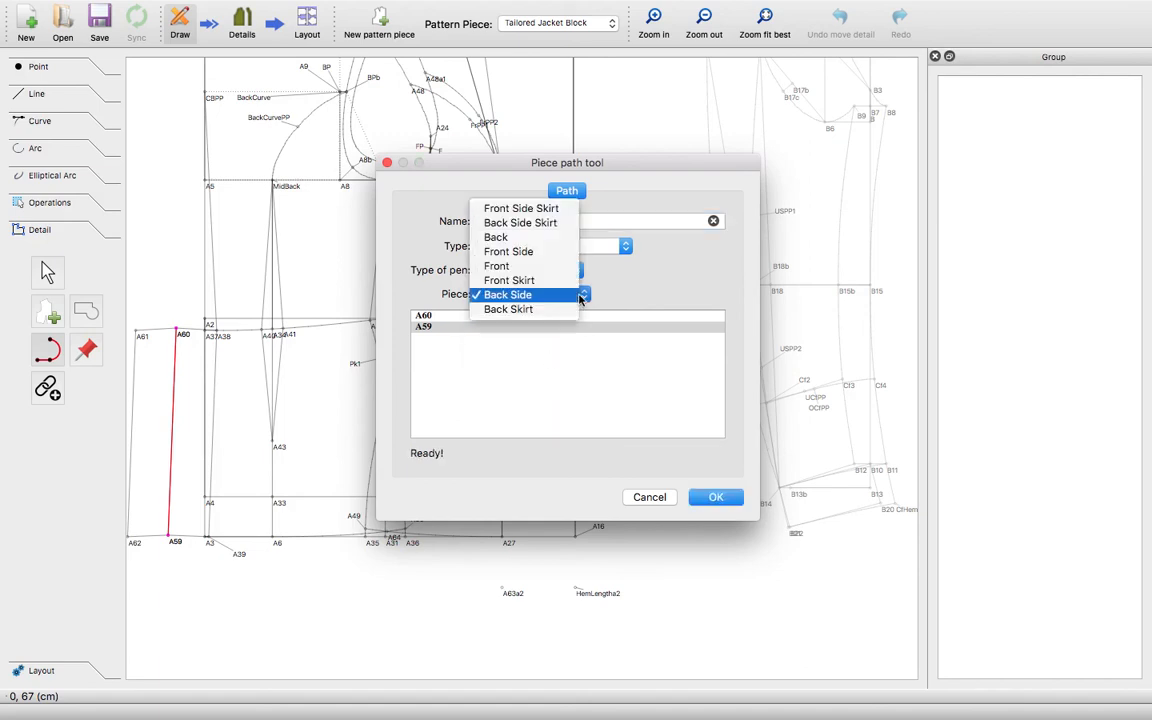
pyautogui.click(558, 313)
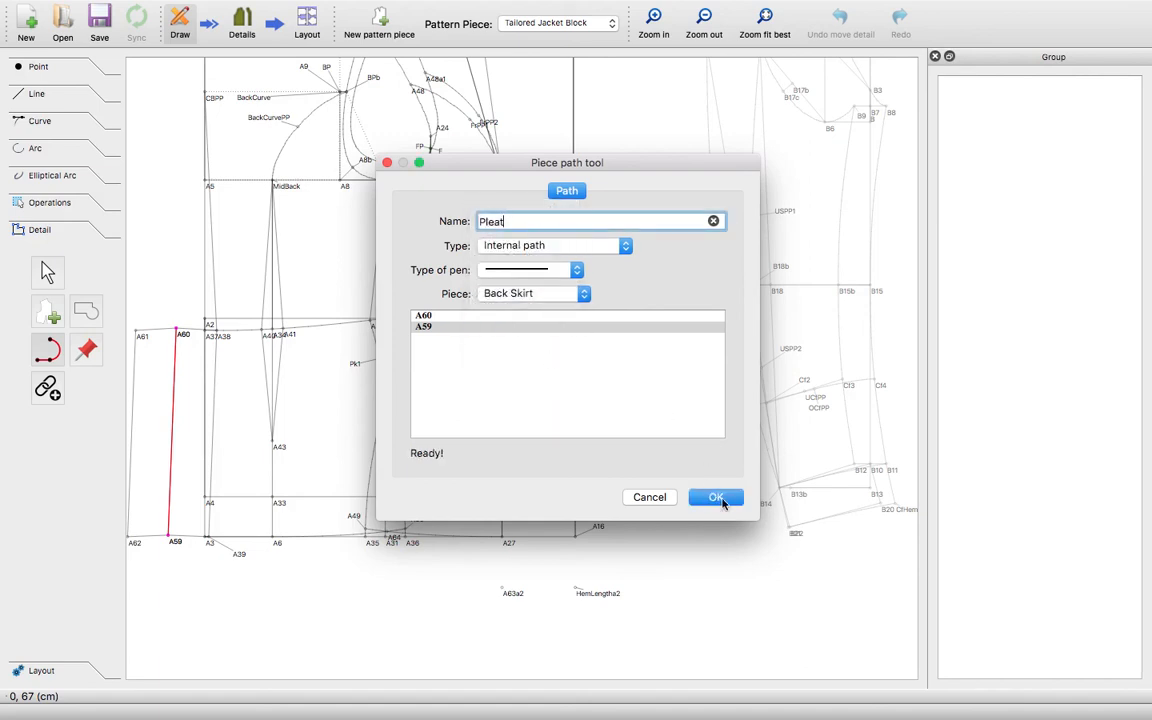
pyautogui.click(716, 497)
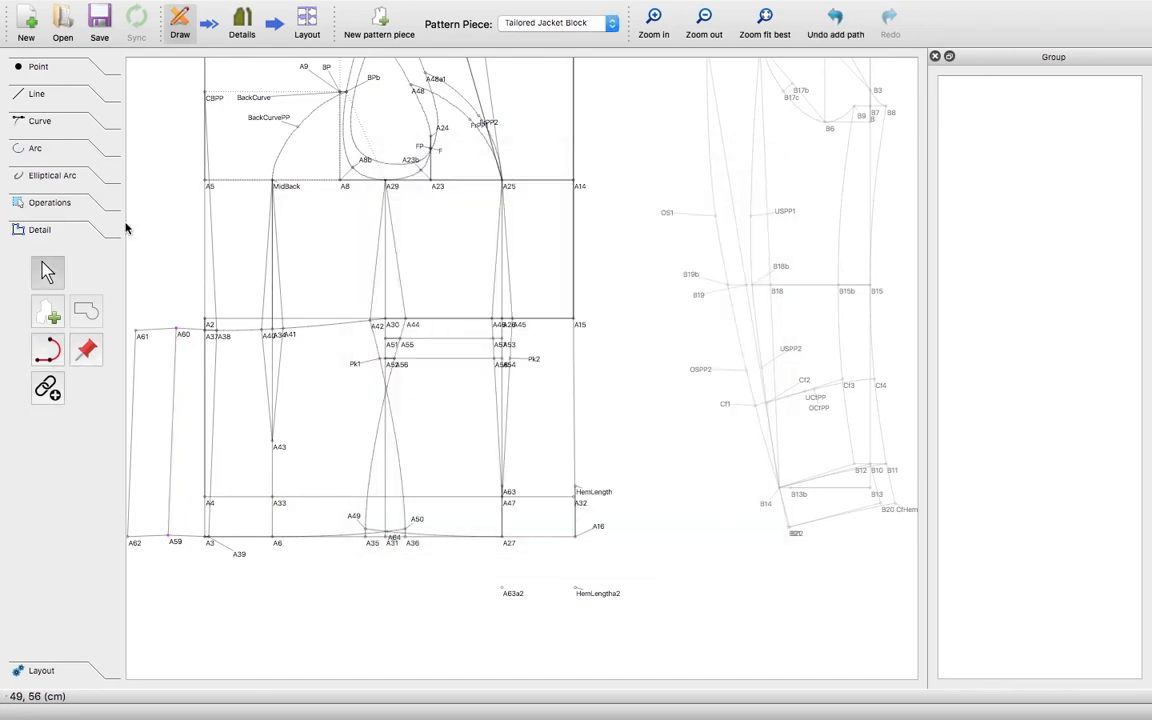
pyautogui.click(241, 30)
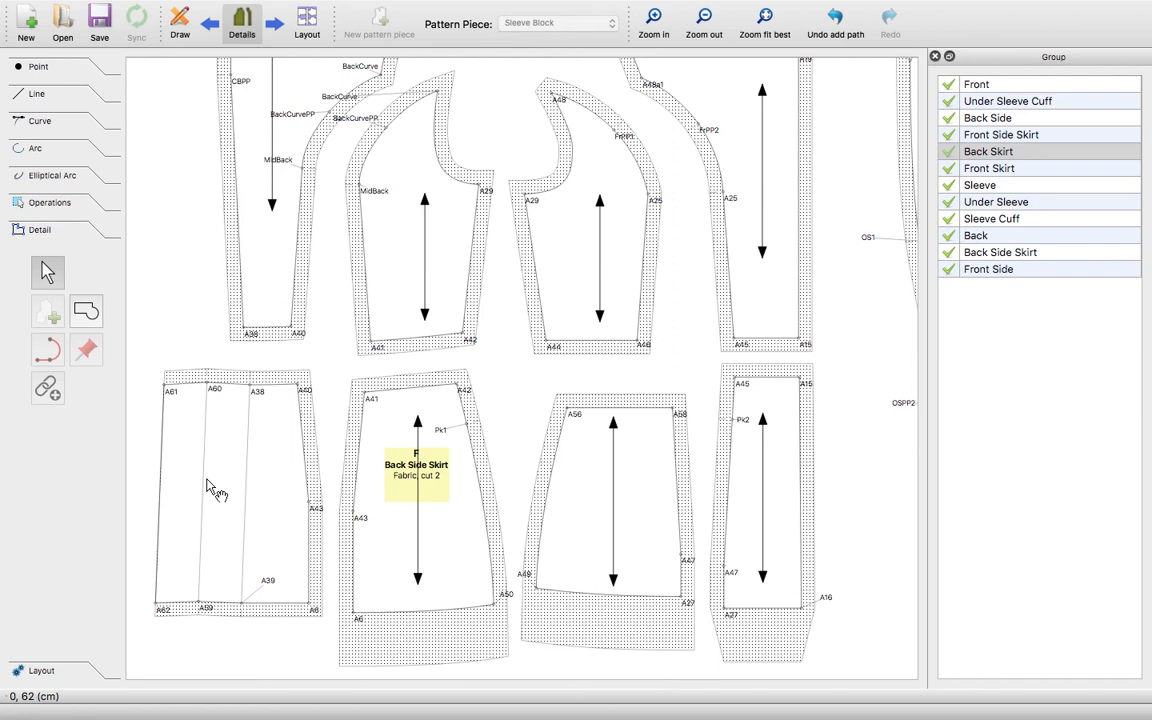
pyautogui.moveTo(838, 10)
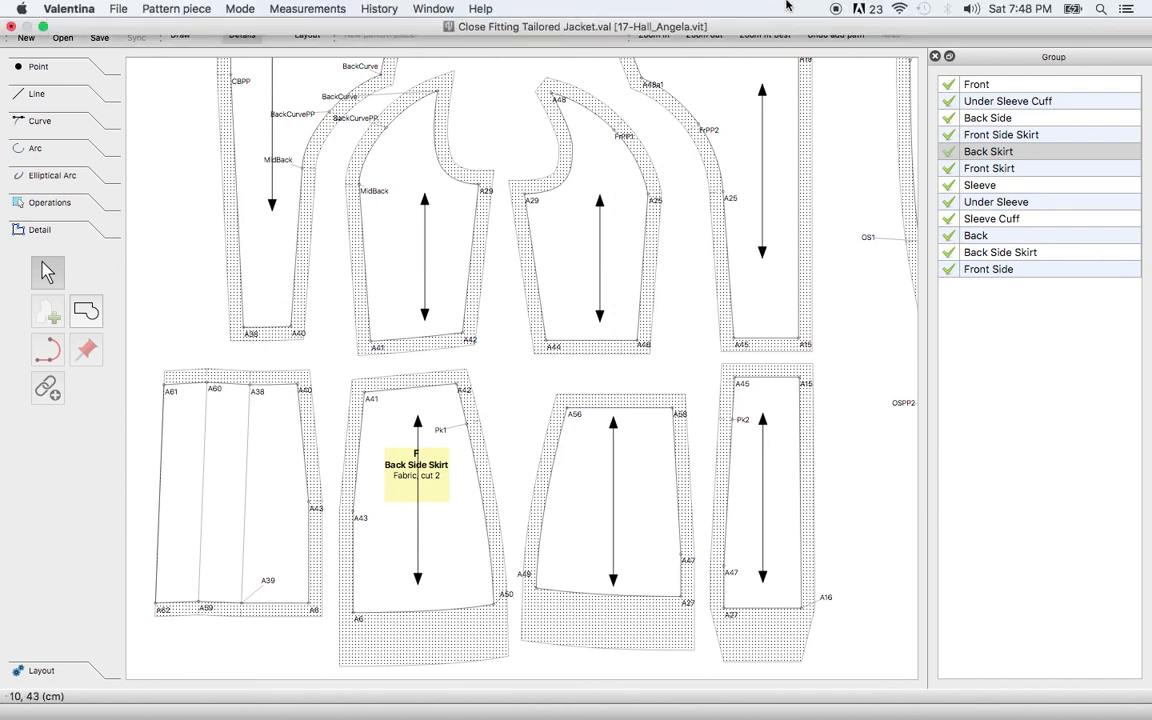